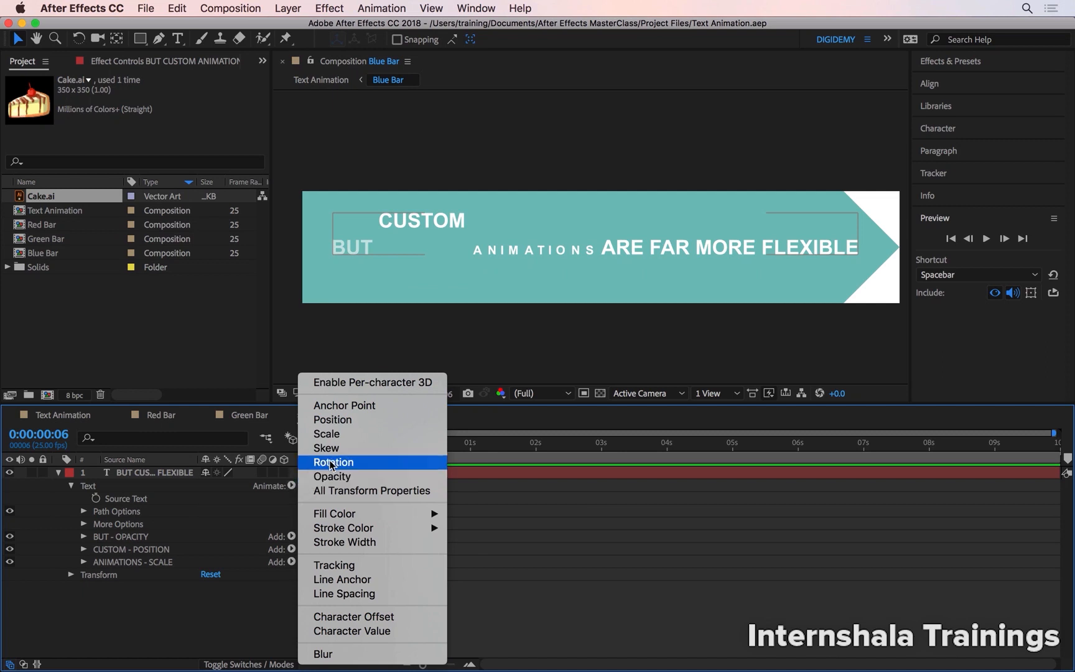
Add a Rotation animator to the text layer and name it "ARE - ROTATION".
{"action": "left_click", "coordinate": [336, 463]}
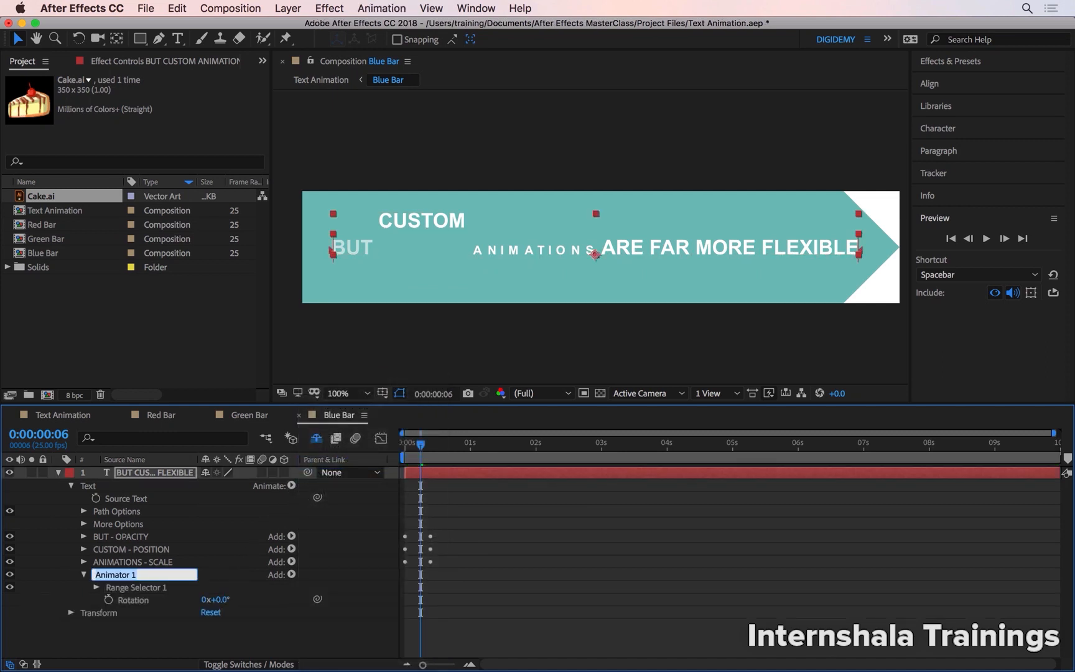
{"action": "type", "text": "ARE - ROTATION"}
{"action": "key", "text": "Return"}
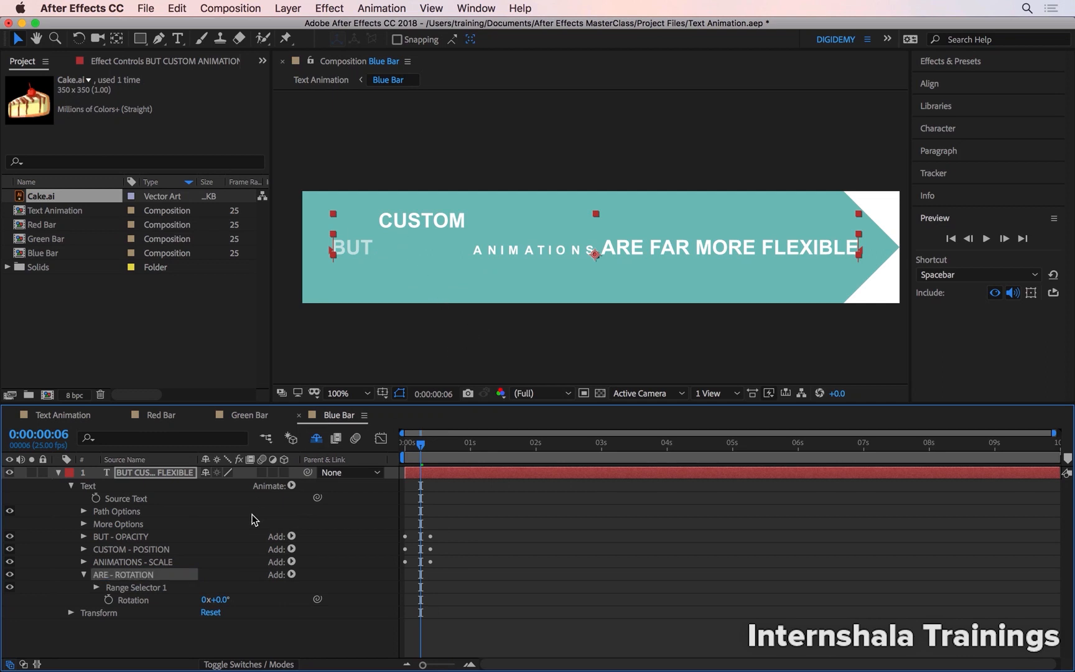
Set the ARE - ROTATION animator's rotation to 29° and limit its range selector to the word ARE.
{"action": "left_click_drag", "start_coordinate": [218, 600], "coordinate": [244, 612]}
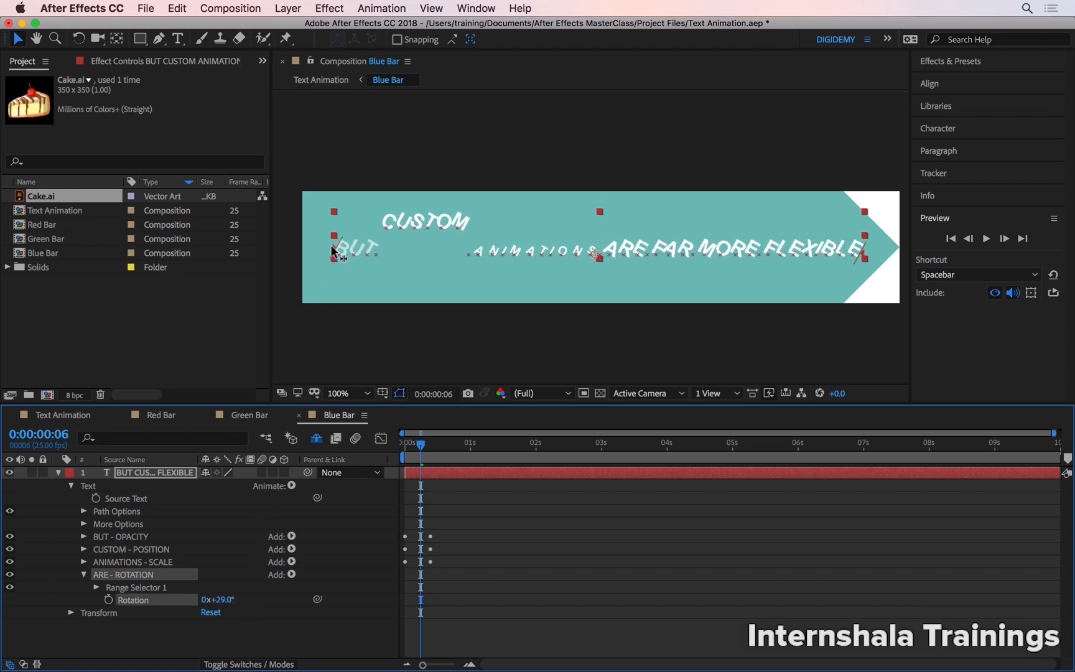
{"action": "left_click_drag", "start_coordinate": [334, 250], "coordinate": [607, 255]}
{"action": "left_click_drag", "start_coordinate": [865, 257], "coordinate": [645, 251]}
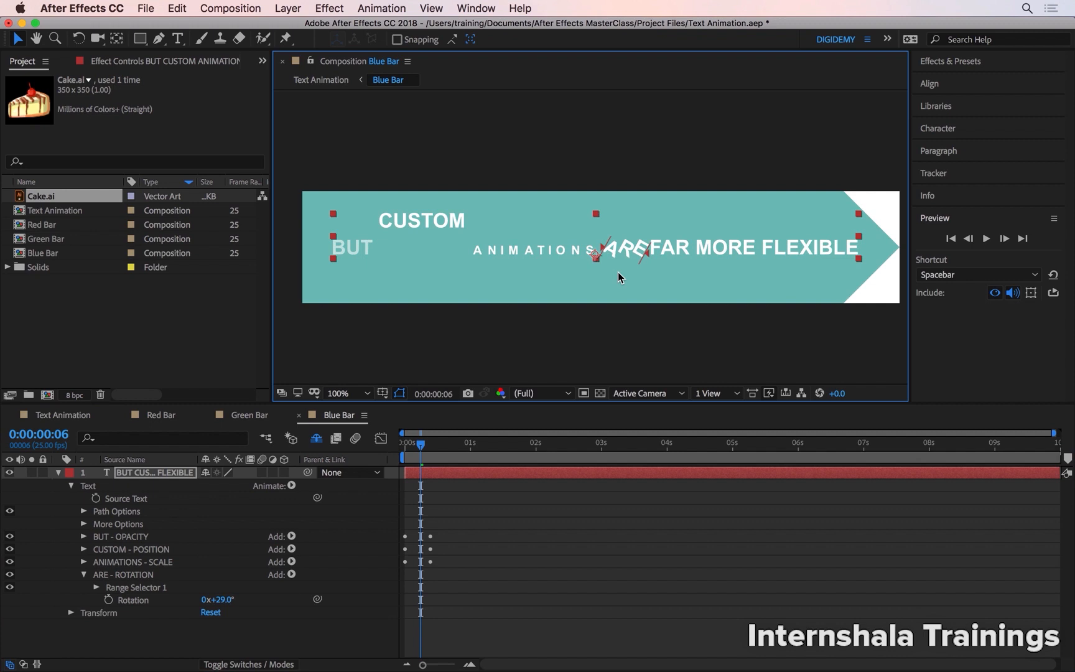
Set the word ARE's rotation to -38° and add an Anchor Point property to the ARE - ROTATION animator.
{"action": "scroll", "coordinate": [618, 272], "scroll_direction": "up", "scroll_amount": 2}
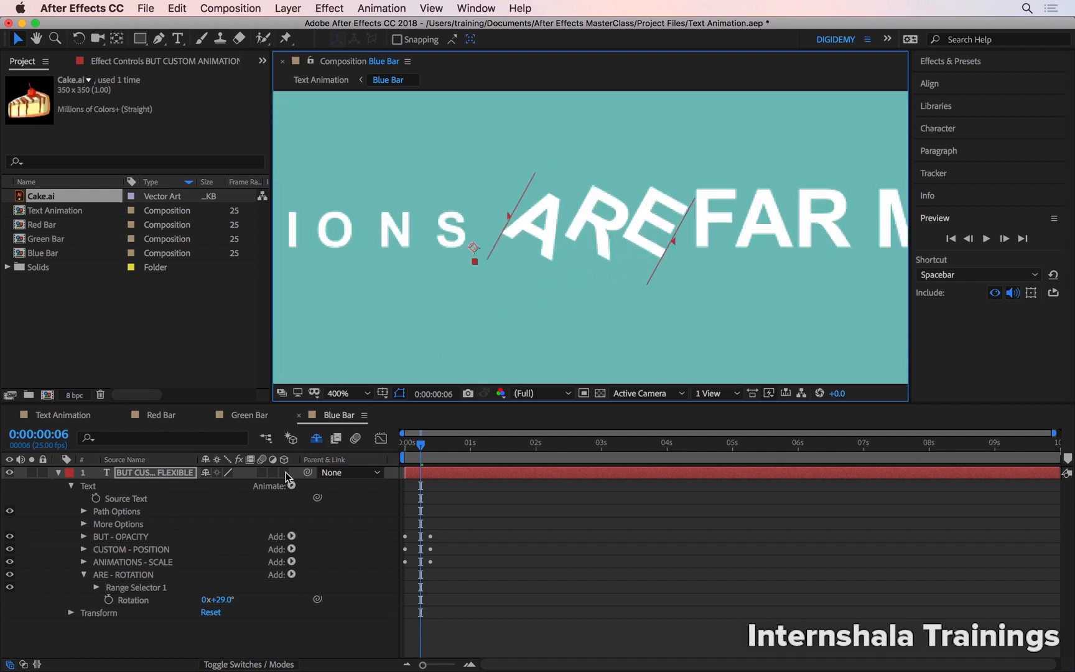
{"action": "left_click_drag", "start_coordinate": [218, 599], "coordinate": [223, 476]}
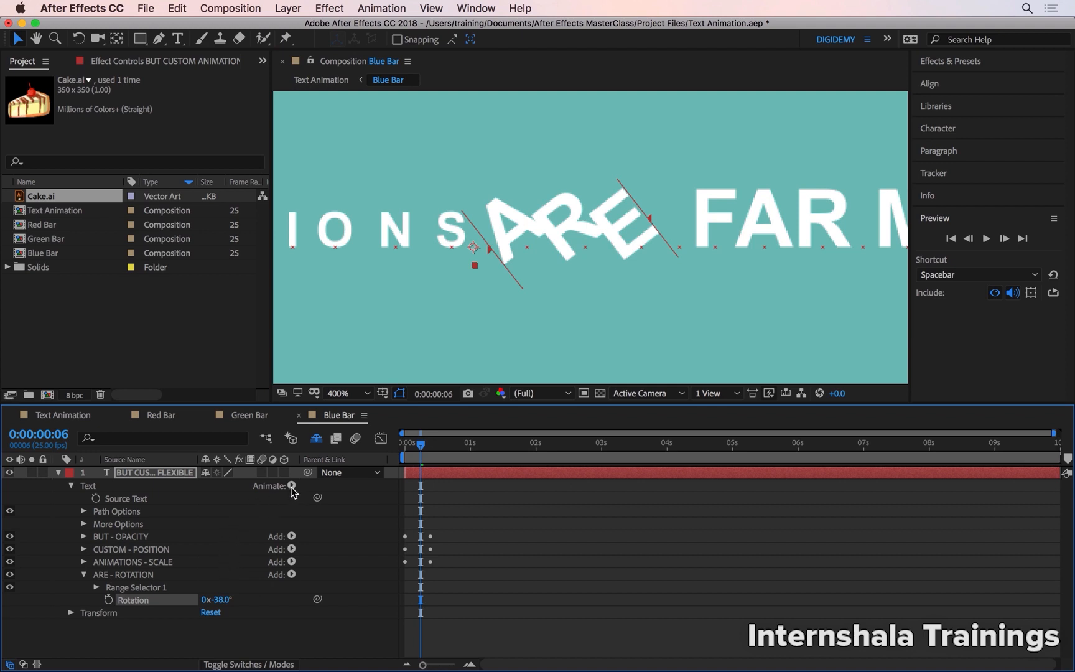
{"action": "left_click", "coordinate": [291, 574]}
{"action": "mouse_move", "coordinate": [292, 577]}
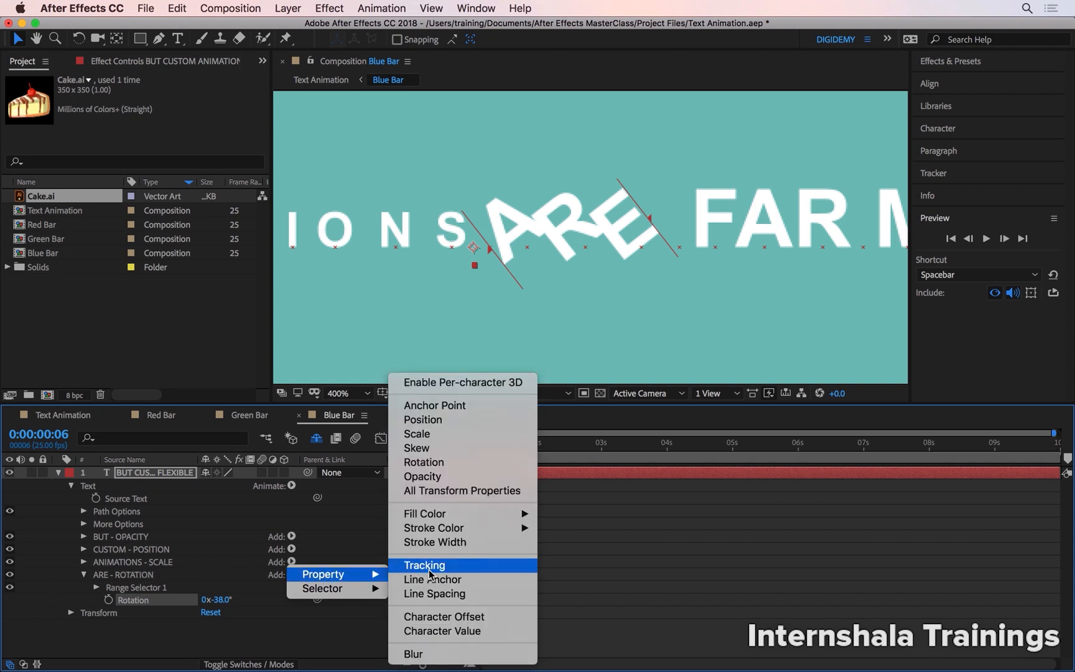
{"action": "left_click", "coordinate": [471, 410]}
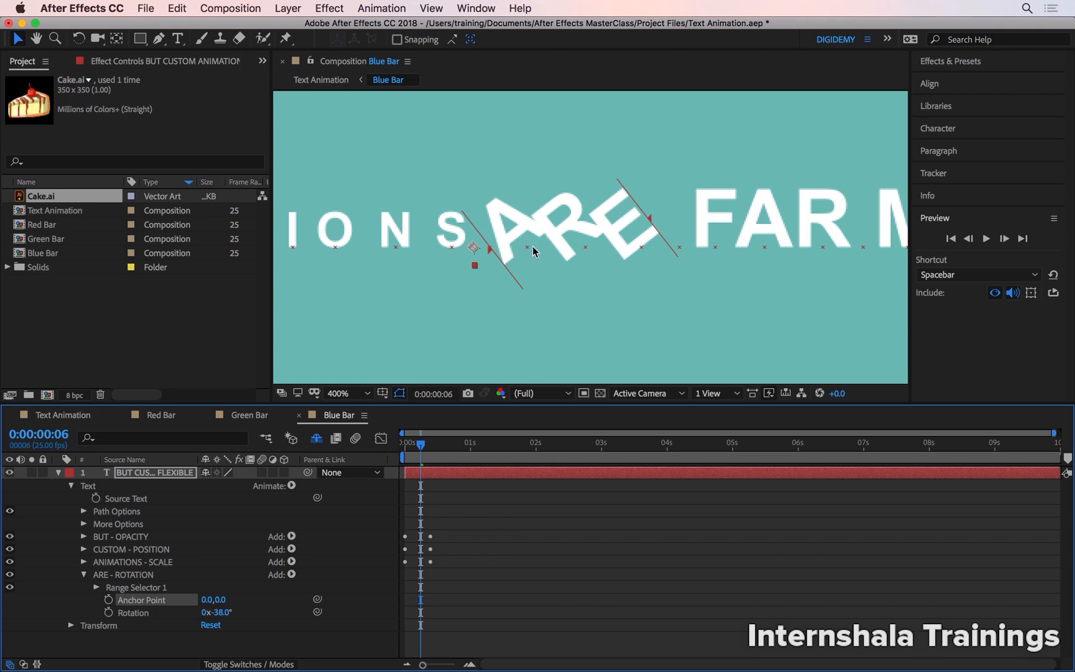
Reset the ARE - ROTATION animator's rotation to 0° and set its anchor point to 0.0, -38.8.
{"action": "left_click", "coordinate": [223, 612]}
{"action": "type", "text": "0"}
{"action": "key", "text": "Return"}
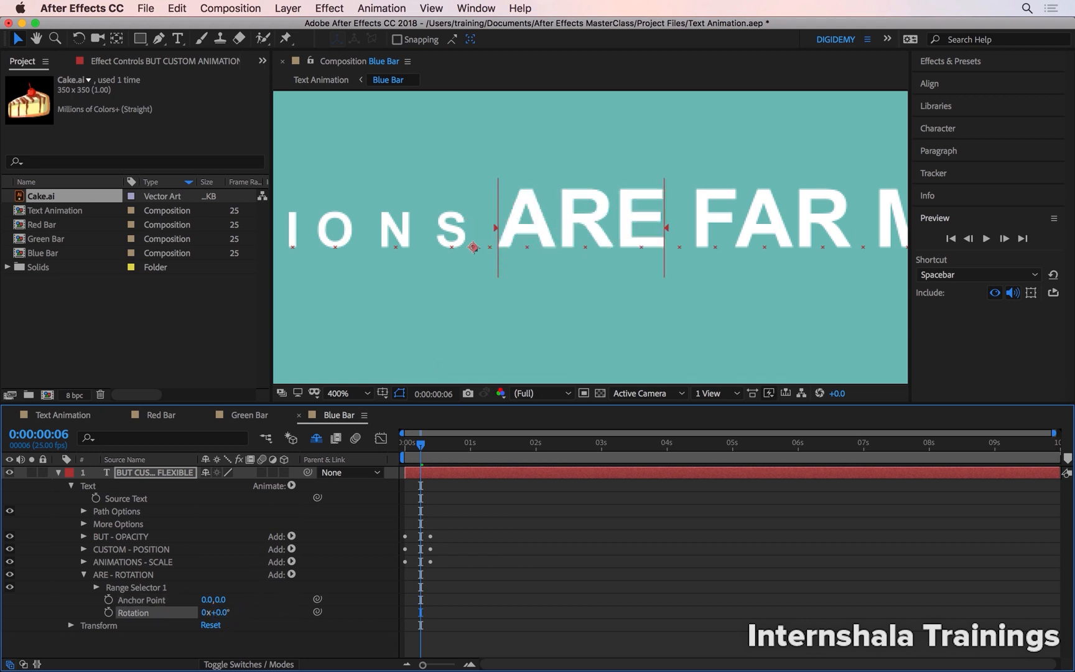
{"action": "left_click_drag", "start_coordinate": [223, 600], "coordinate": [115, 600]}
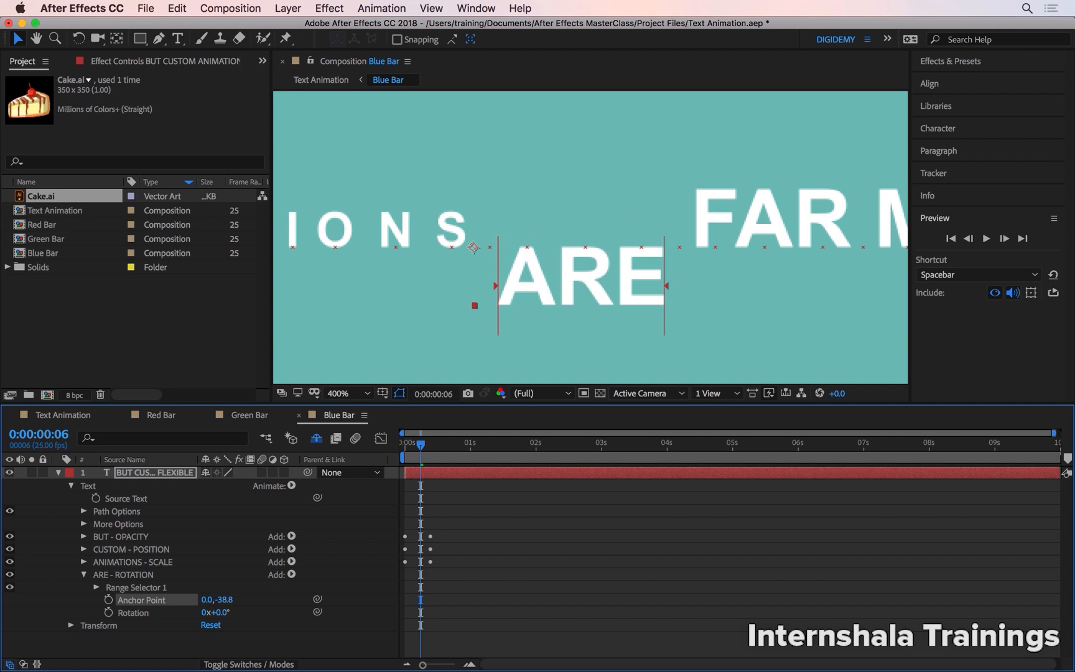
Add a Position property to the ARE - ROTATION animator, match it to the anchor point at 0.0, -38.8, and test the rotation.
{"action": "left_click", "coordinate": [291, 574]}
{"action": "mouse_move", "coordinate": [336, 574]}
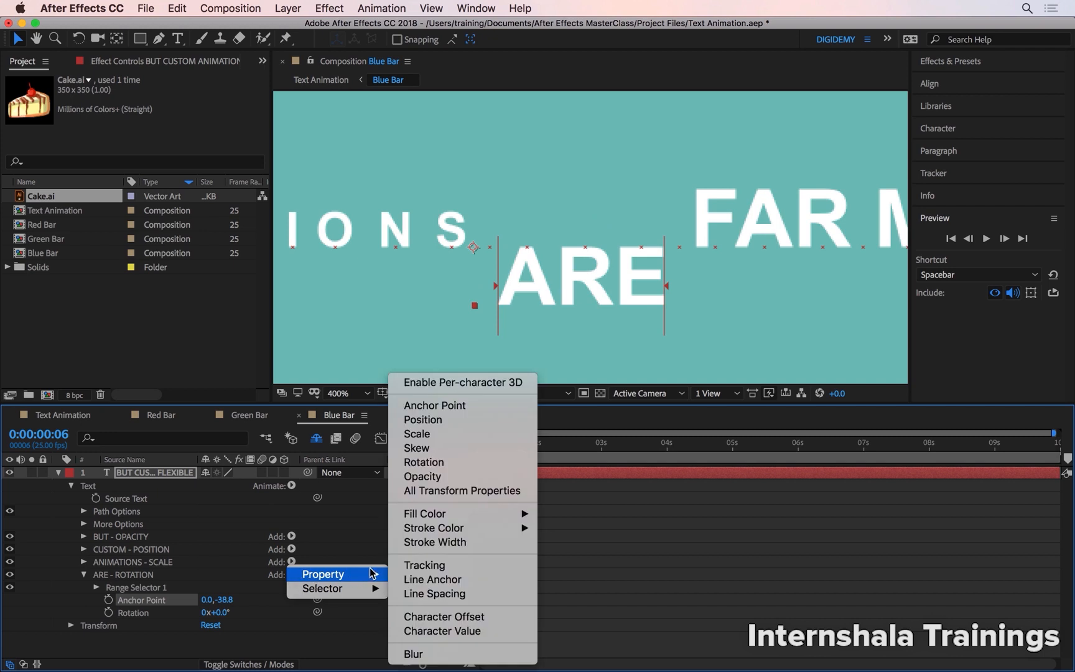
{"action": "left_click", "coordinate": [461, 420]}
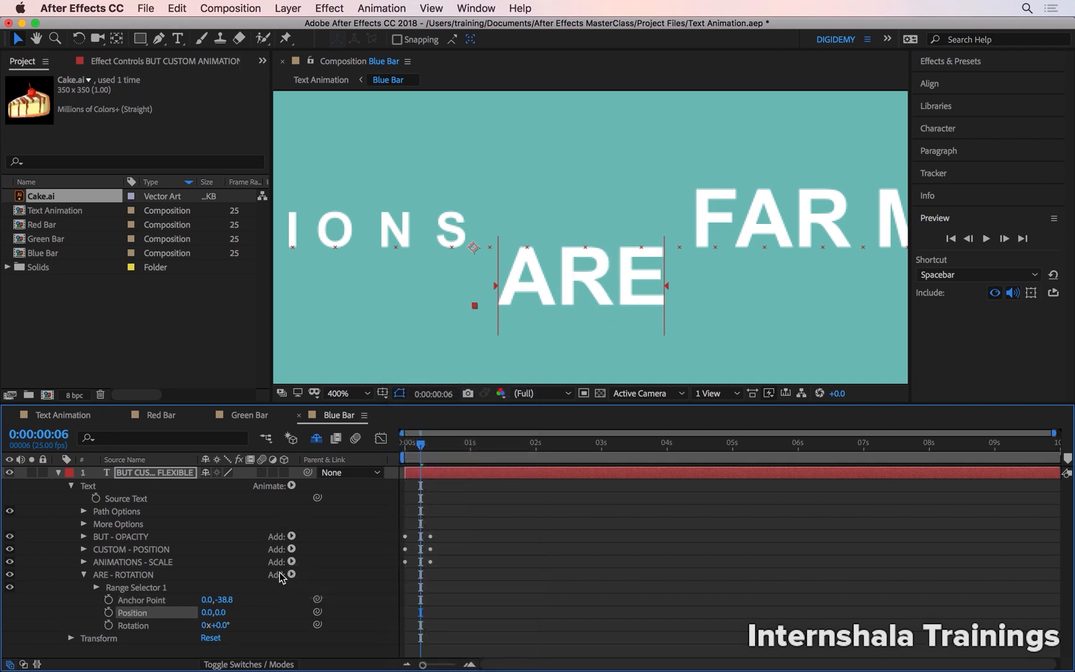
{"action": "left_click", "coordinate": [168, 600]}
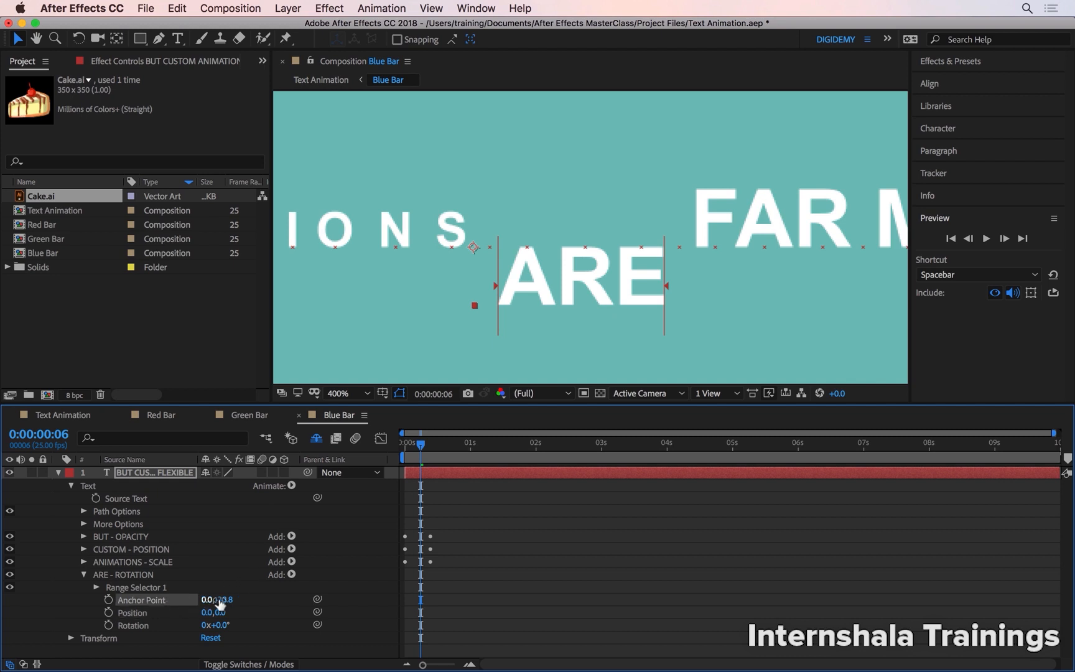
{"action": "left_click_drag", "start_coordinate": [229, 607], "coordinate": [229, 604]}
{"action": "left_click", "coordinate": [229, 603]}
{"action": "key", "text": "Tab"}
{"action": "key", "text": "Tab"}
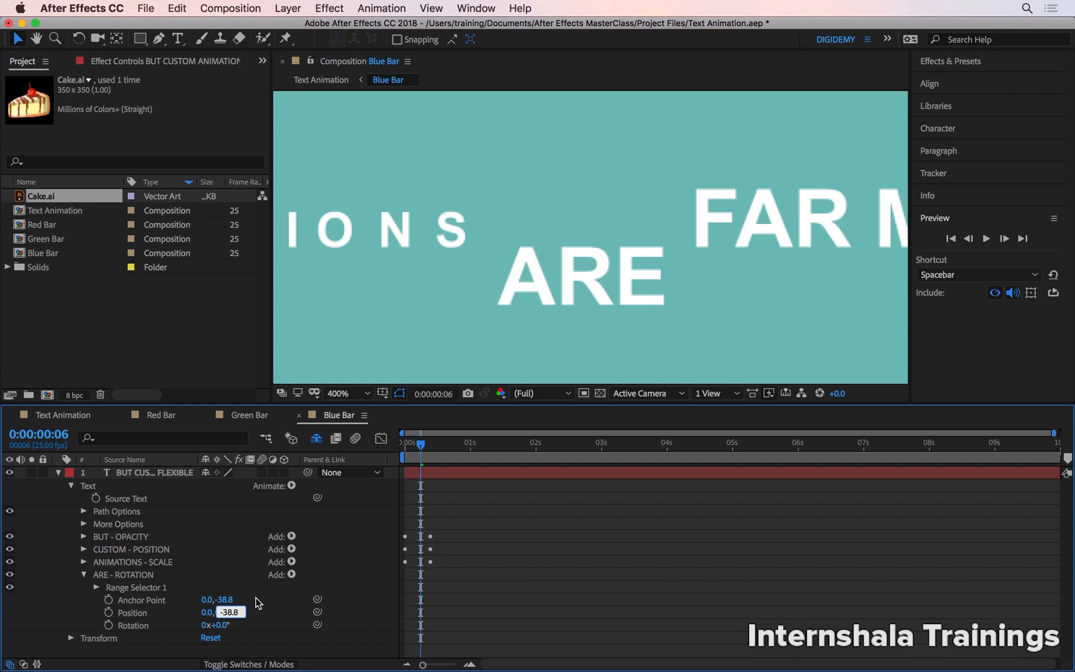
{"action": "key", "text": "Return"}
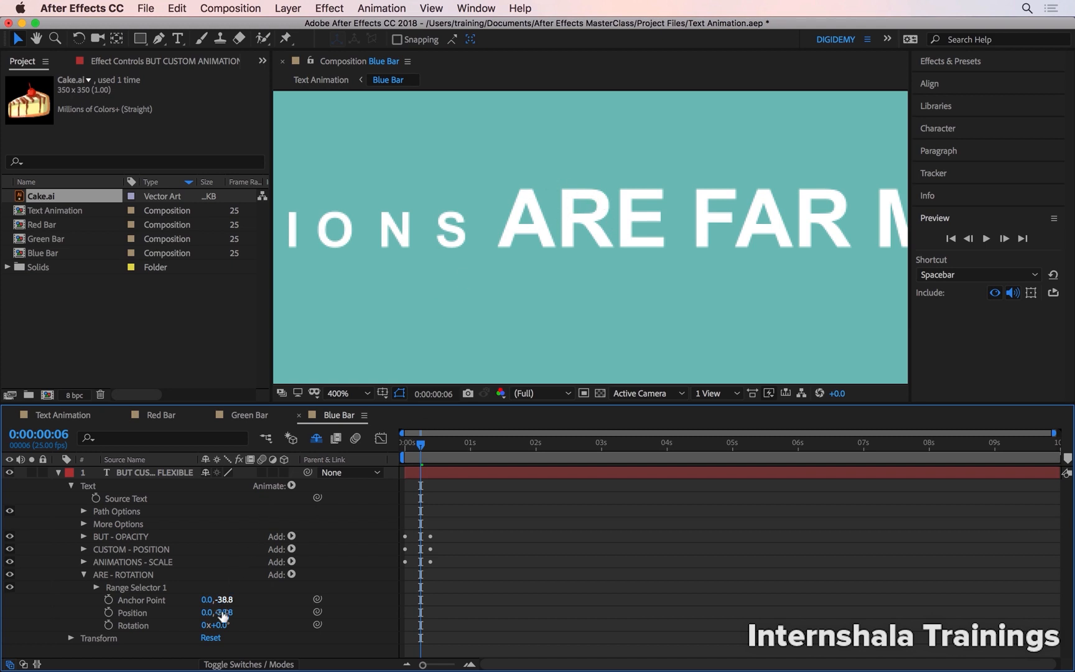
{"action": "mouse_move", "coordinate": [227, 628]}
{"action": "left_mouse_down"}
{"action": "mouse_move", "coordinate": [240, 625]}
{"action": "mouse_move", "coordinate": [217, 624]}
{"action": "mouse_move", "coordinate": [248, 622]}
{"action": "mouse_move", "coordinate": [215, 624]}
{"action": "mouse_move", "coordinate": [245, 618]}
{"action": "mouse_move", "coordinate": [224, 627]}
{"action": "left_mouse_up"}
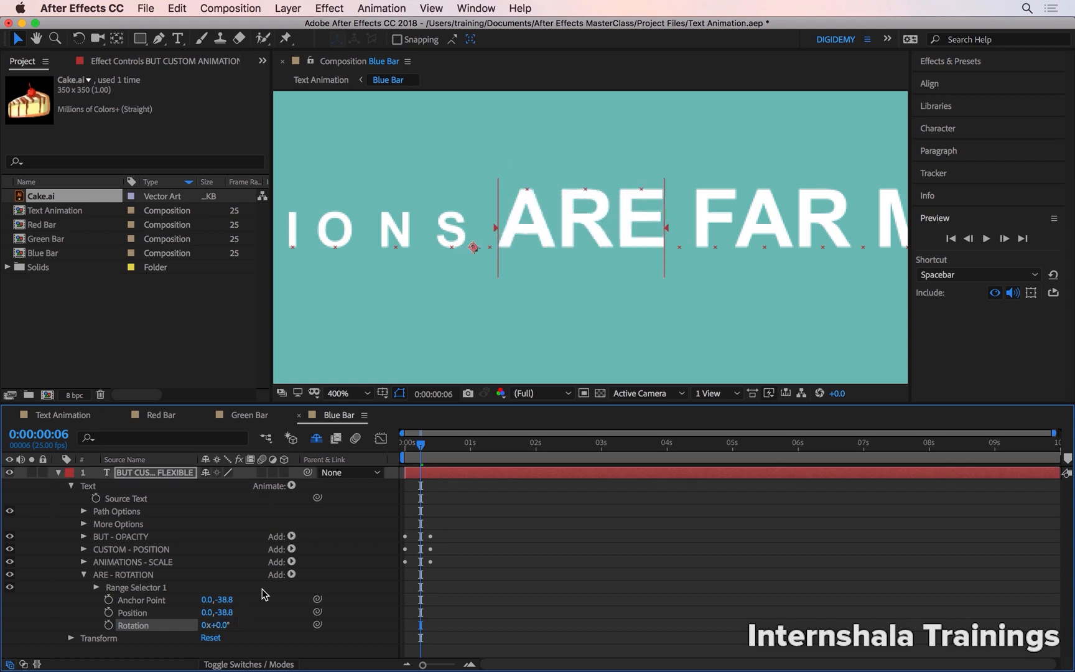
Add a Scale property to the ARE - ROTATION animator and set it to 0%.
{"action": "left_click", "coordinate": [291, 575]}
{"action": "mouse_move", "coordinate": [312, 577]}
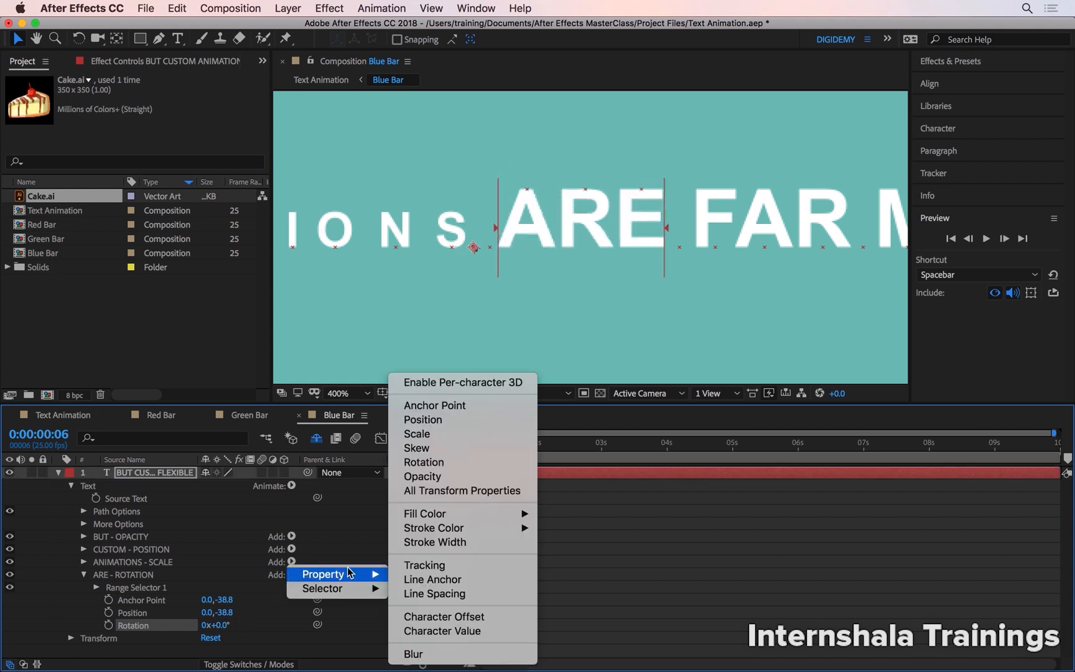
{"action": "left_click", "coordinate": [453, 434]}
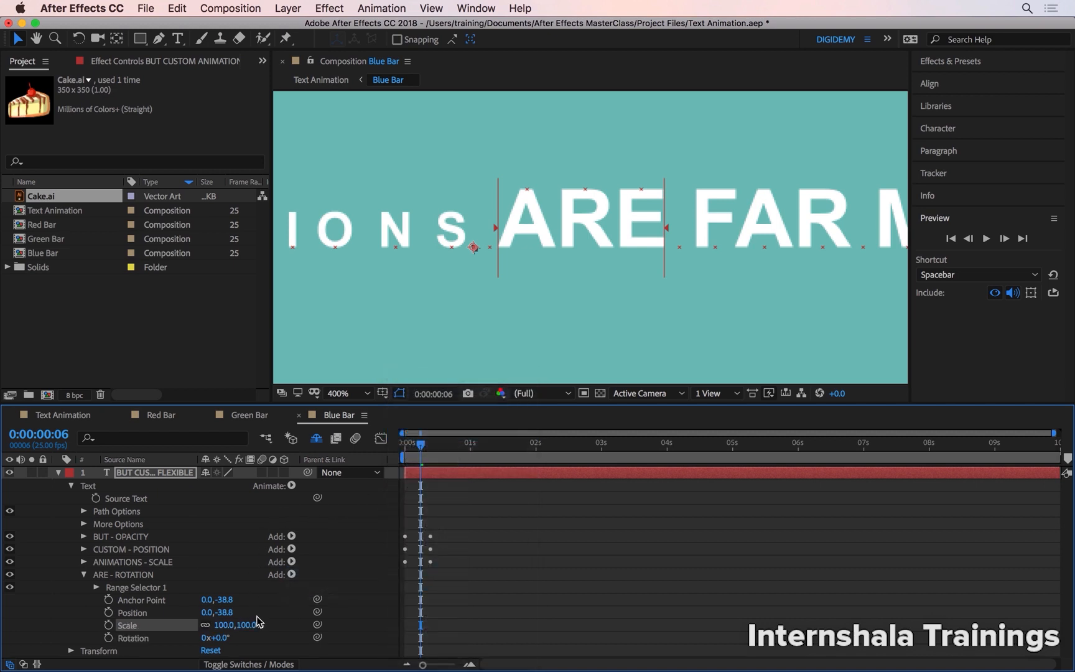
{"action": "left_click_drag", "start_coordinate": [258, 622], "coordinate": [224, 628]}
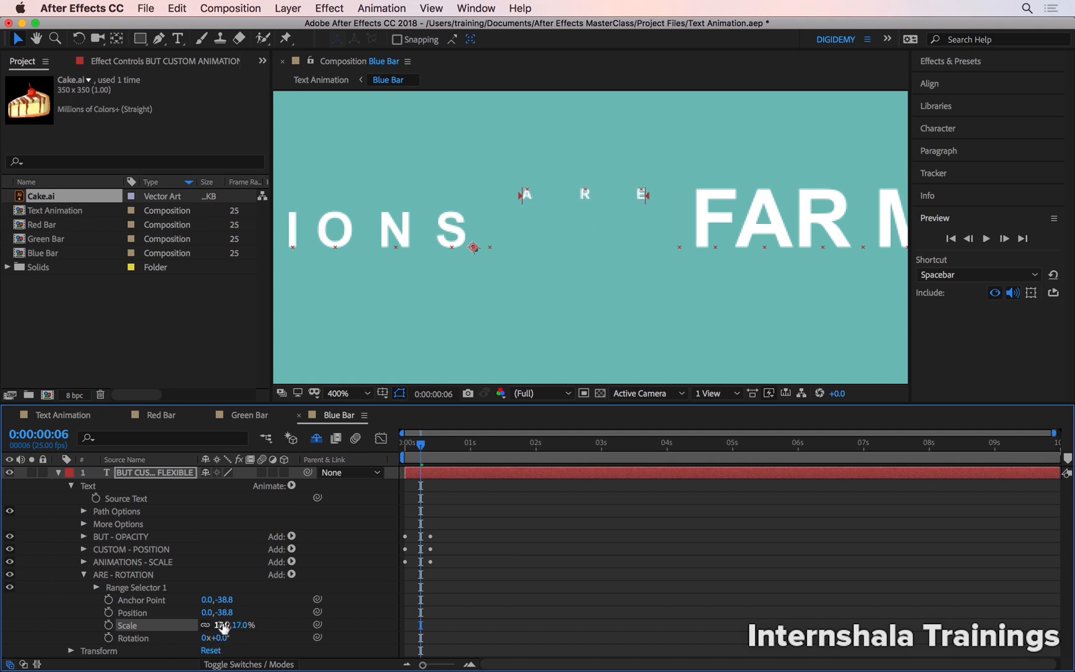
{"action": "left_click", "coordinate": [223, 626]}
{"action": "type", "text": "0"}
{"action": "key", "text": "Return"}
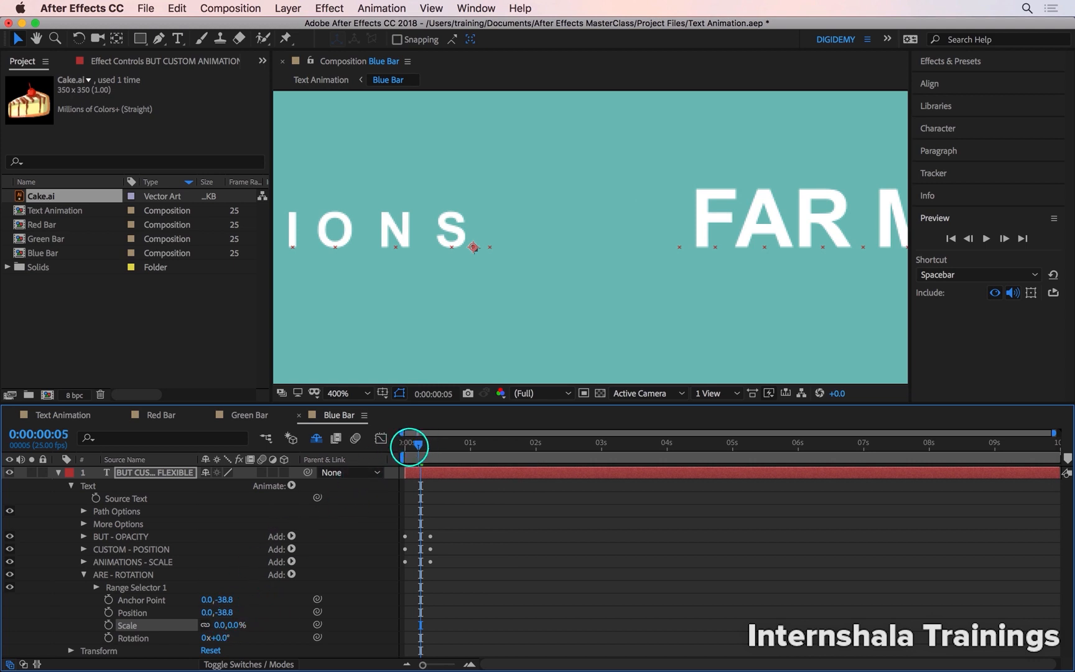
Start keyframing the ARE - ROTATION animator's Scale and Rotation at 0:00:00:00.
{"action": "left_click", "coordinate": [405, 443]}
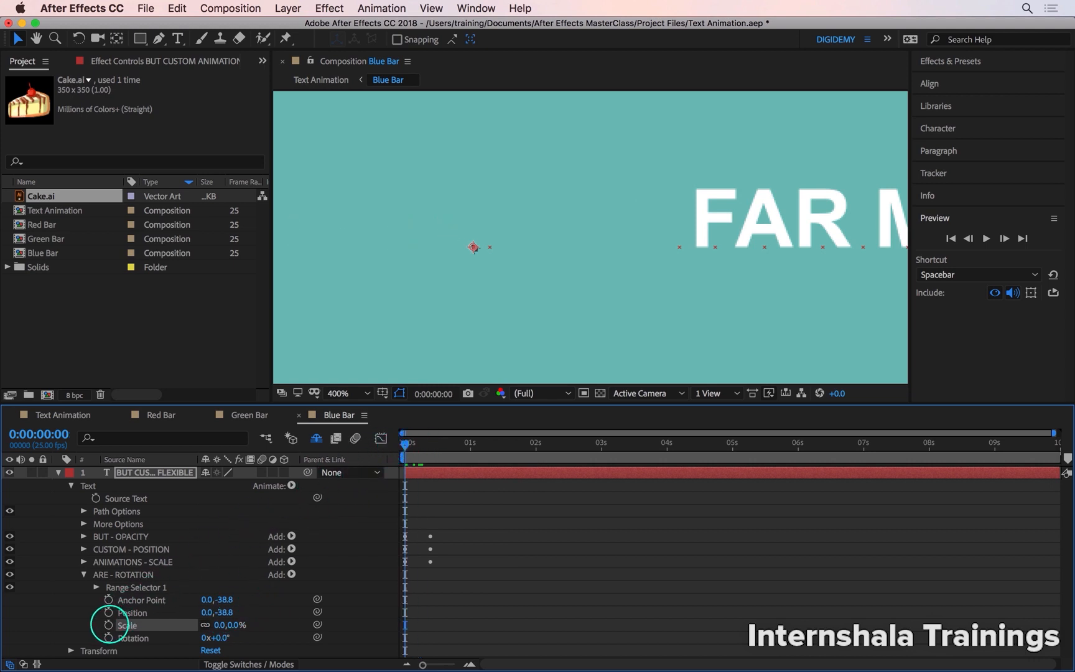
{"action": "left_click", "coordinate": [108, 625]}
{"action": "left_click", "coordinate": [108, 637]}
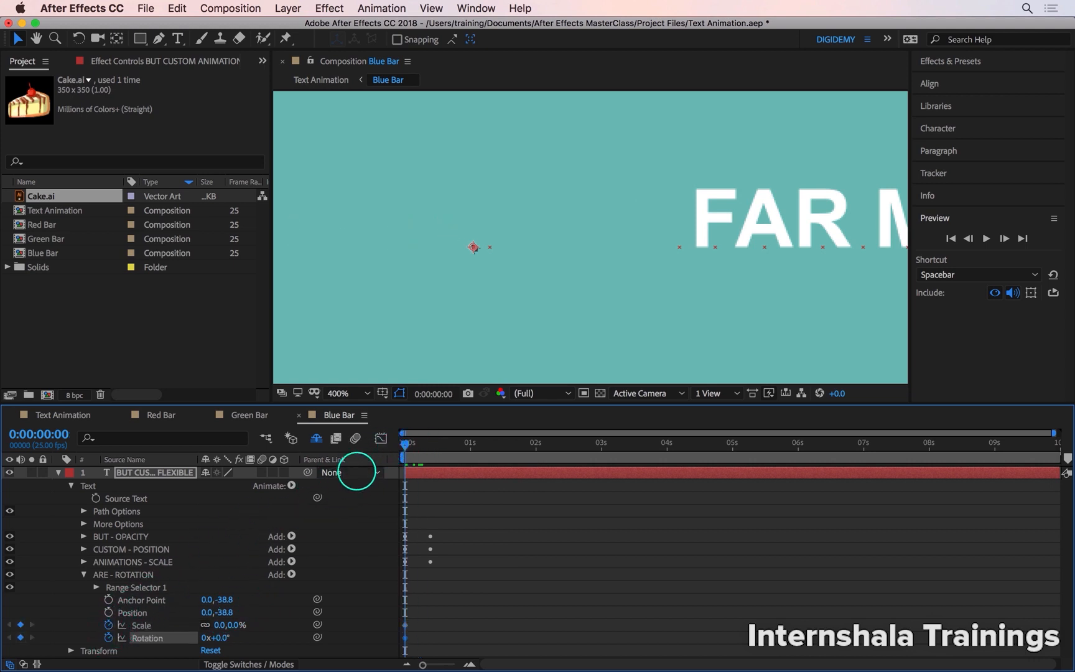
At 0:00:00:10, set the ARE - ROTATION animator's Scale to 100% and add a Rotation keyframe.
{"action": "left_click", "coordinate": [428, 443]}
{"action": "left_click_drag", "start_coordinate": [430, 449], "coordinate": [432, 445]}
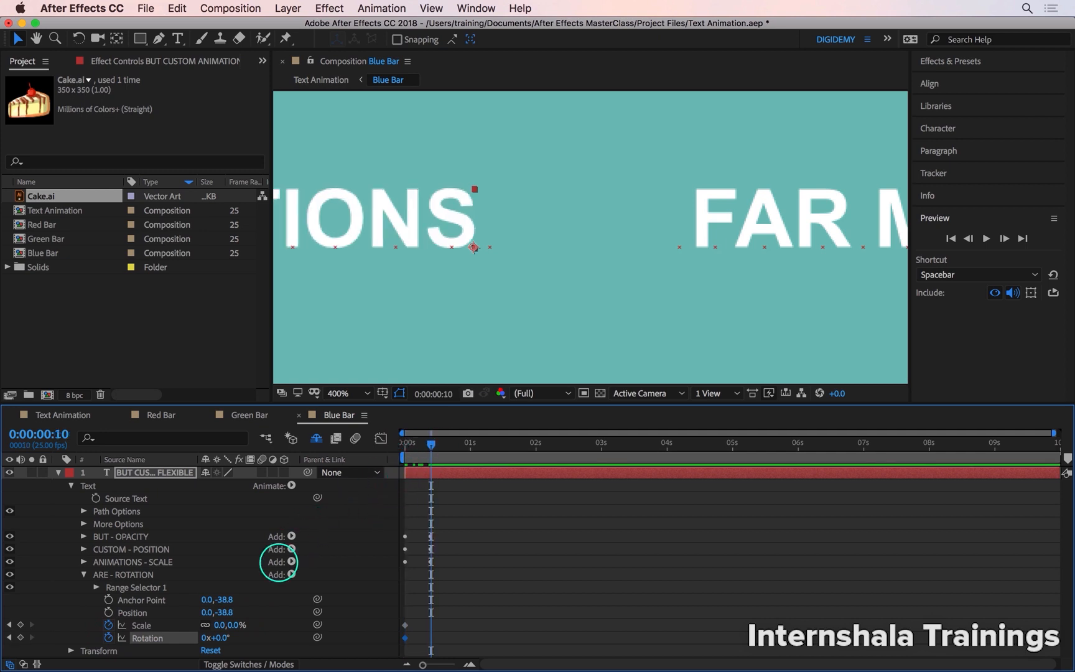
{"action": "left_click", "coordinate": [242, 624]}
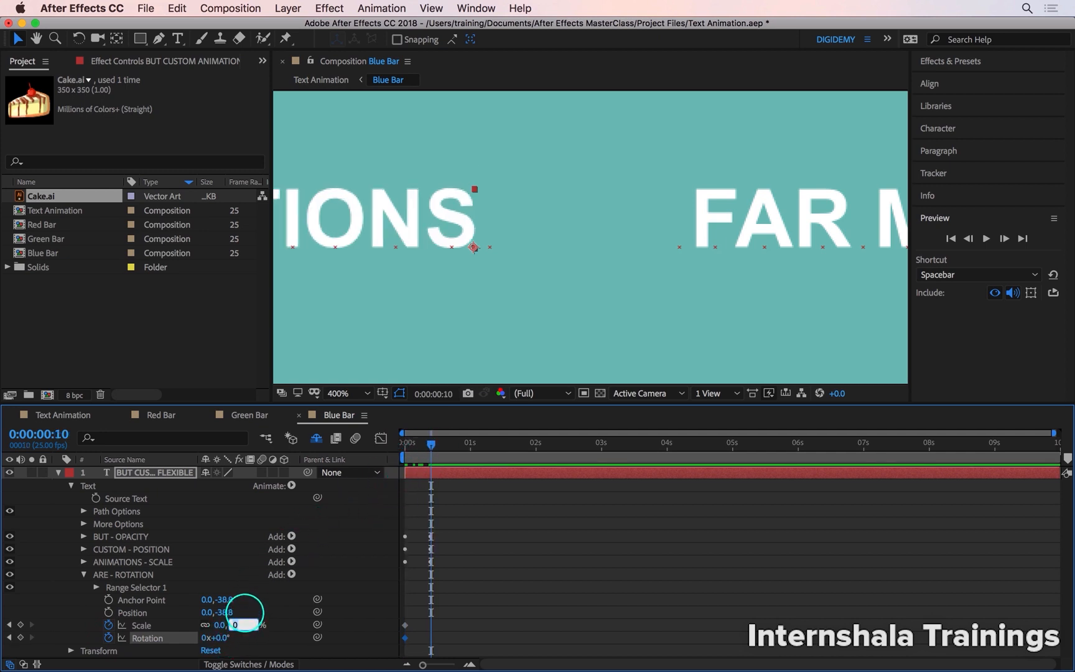
{"action": "type", "text": "100"}
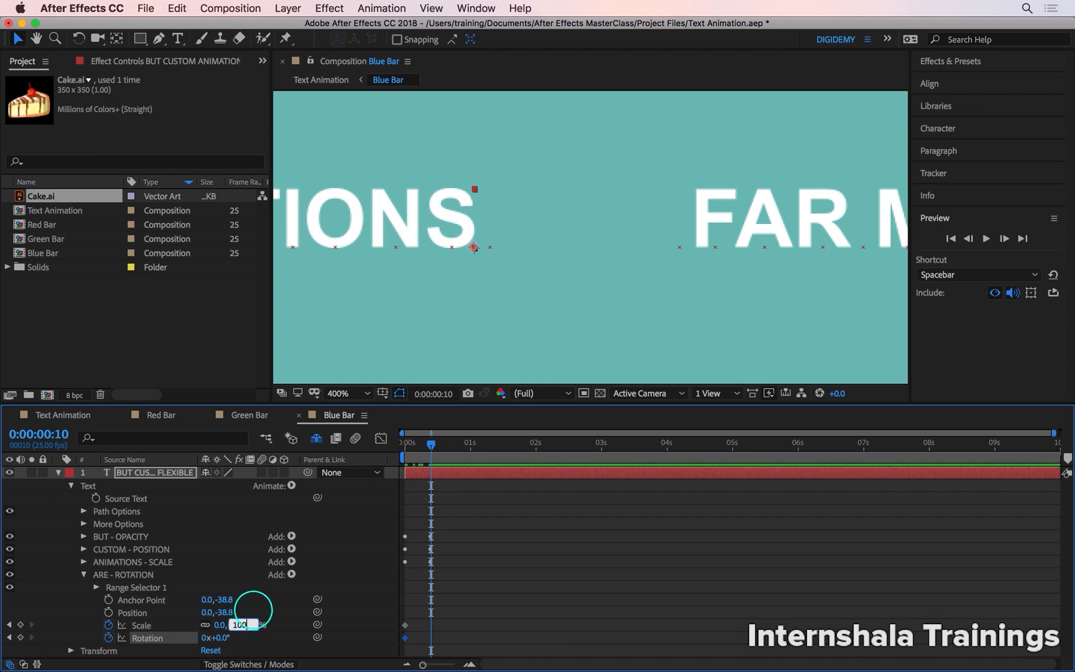
{"action": "key", "text": "Return"}
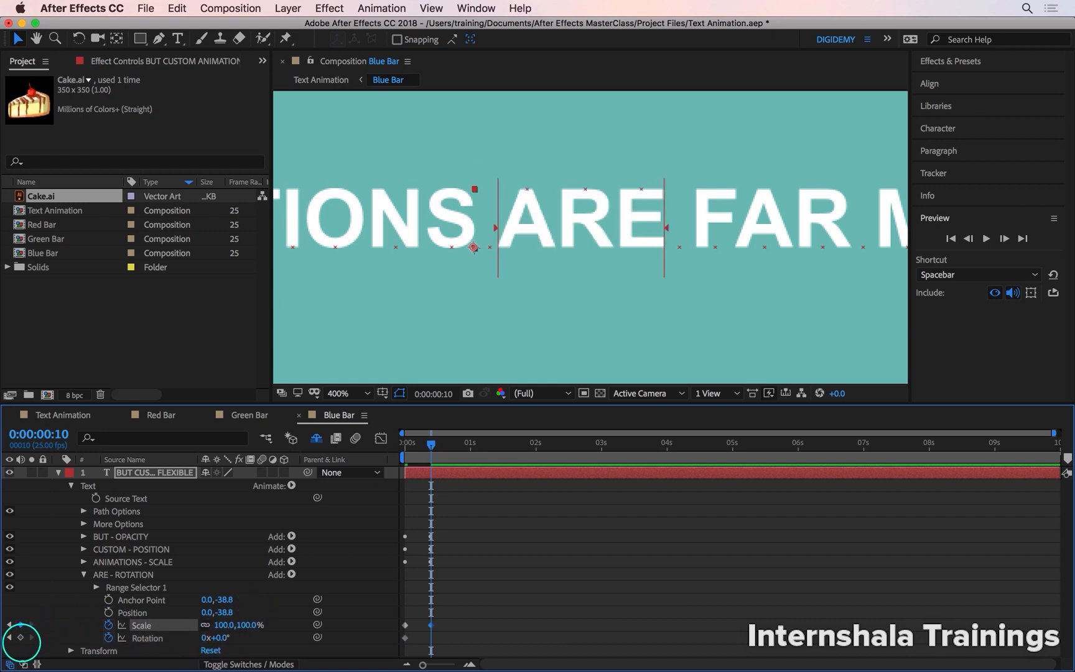
{"action": "left_click", "coordinate": [20, 636]}
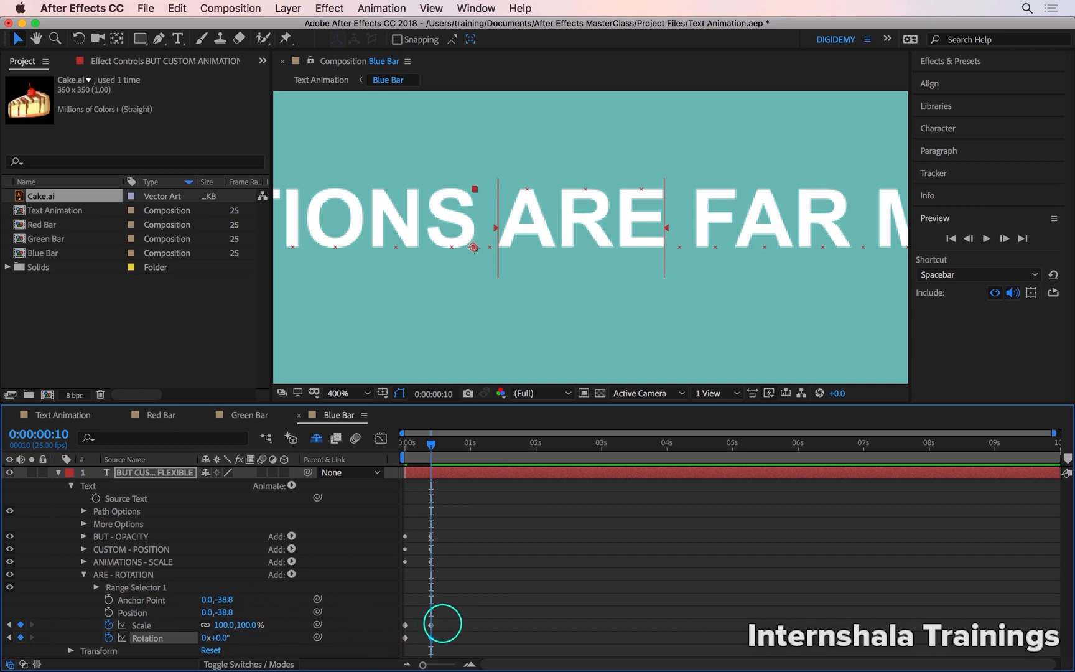
Apply Easy Ease to the Scale and Rotation keyframes and display only the Rotation curve in the Graph Editor.
{"action": "left_click_drag", "start_coordinate": [469, 594], "coordinate": [403, 640]}
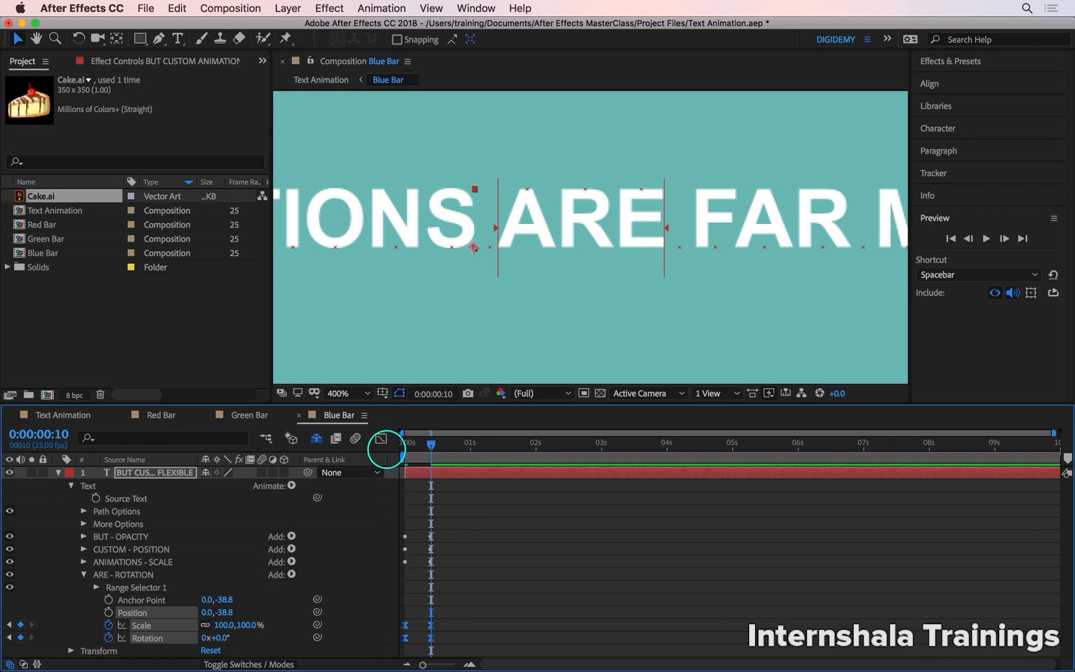
{"action": "left_click", "coordinate": [381, 438]}
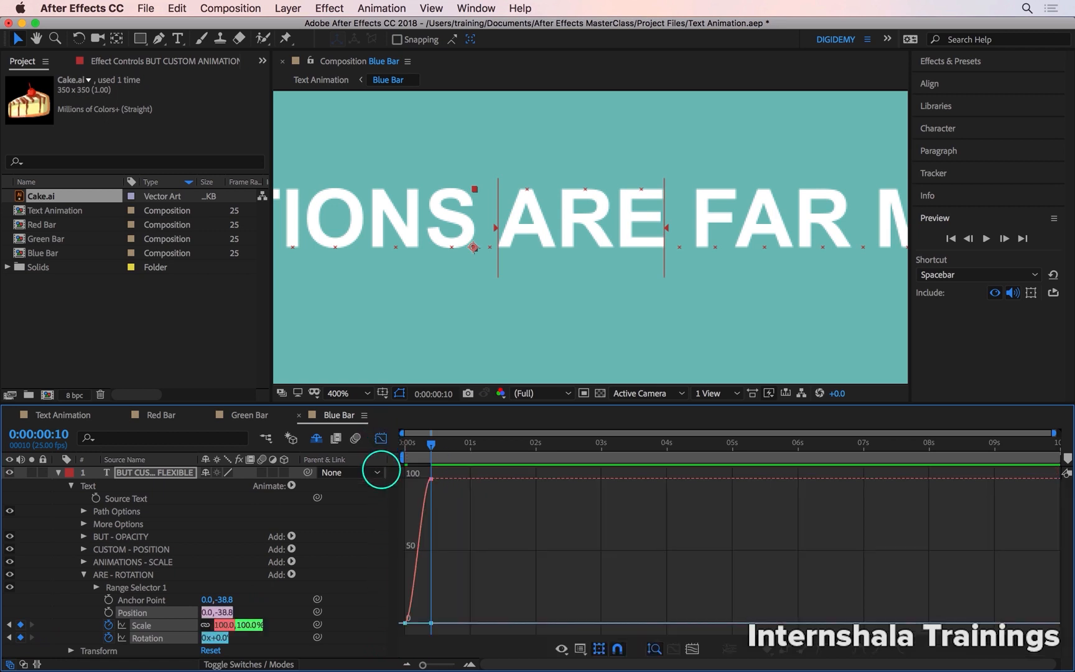
{"action": "left_click", "coordinate": [156, 637]}
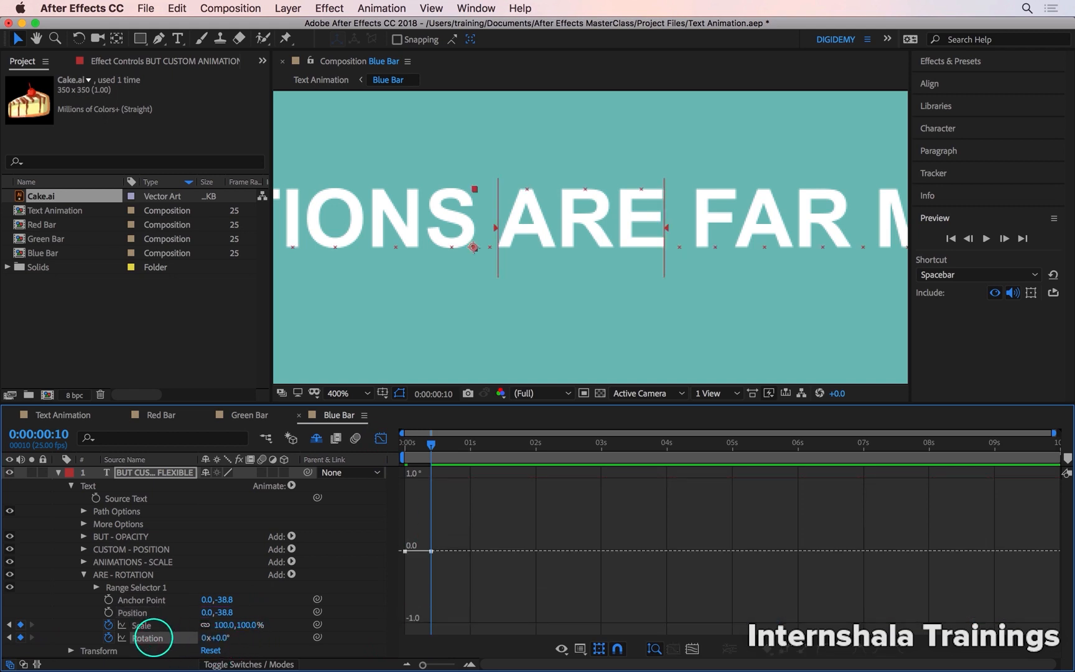
Bend the start of the ARE - ROTATION animator's Rotation curve below zero with the first keyframe's handle.
{"action": "left_click_drag", "start_coordinate": [430, 443], "coordinate": [378, 443]}
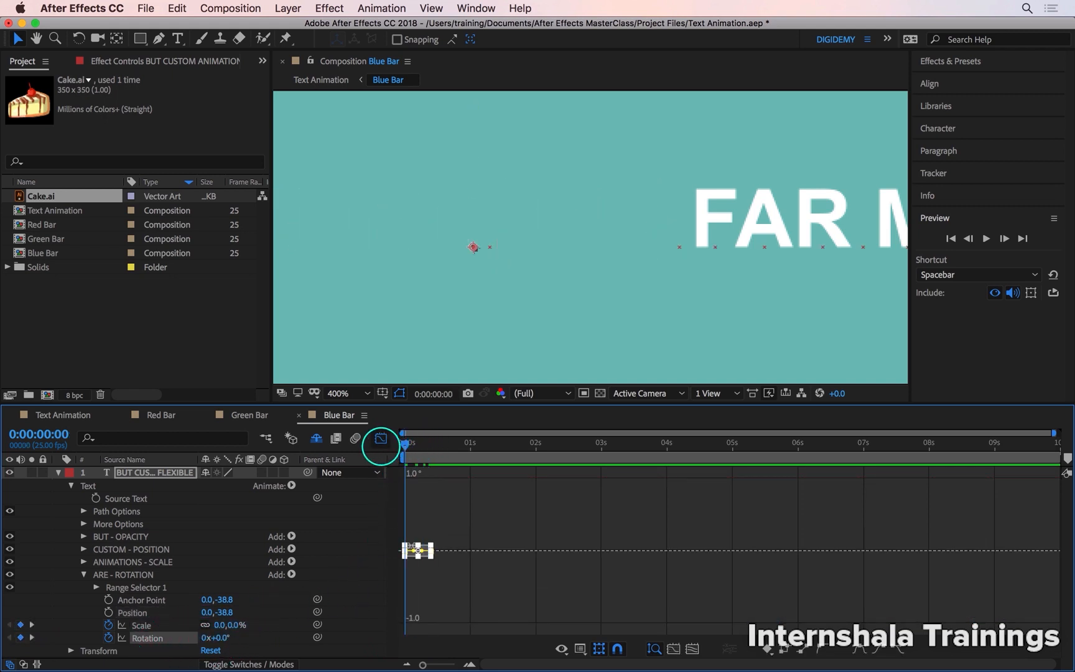
{"action": "key", "text": "equal"}
{"action": "key", "text": "equal"}
{"action": "key", "text": "equal"}
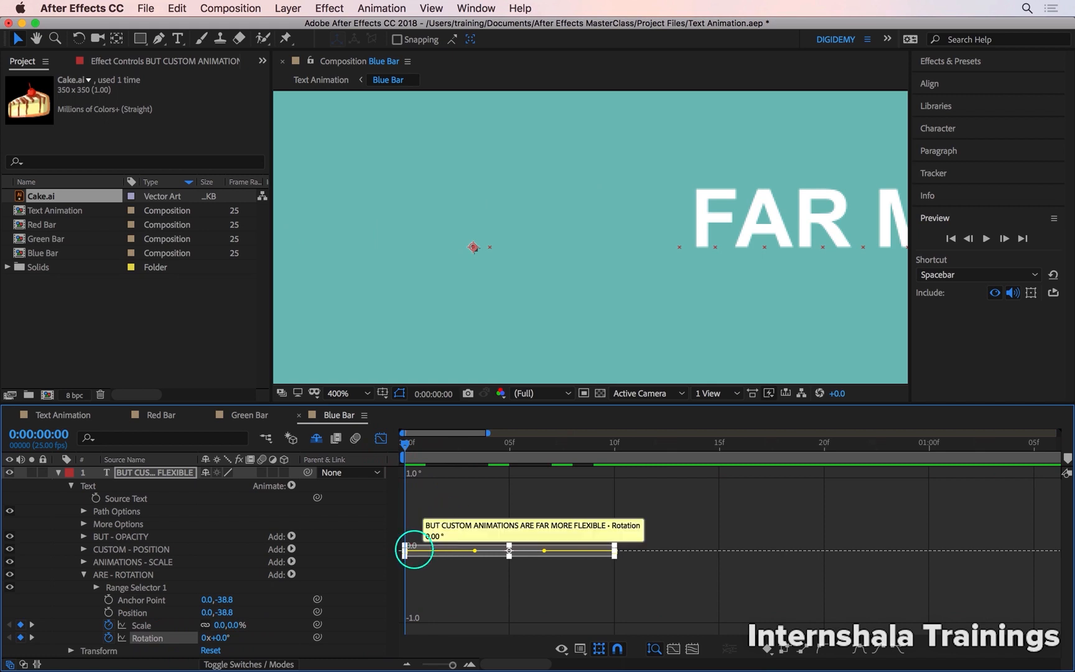
{"action": "left_click_drag", "start_coordinate": [402, 443], "coordinate": [508, 443]}
{"action": "left_click", "coordinate": [471, 506]}
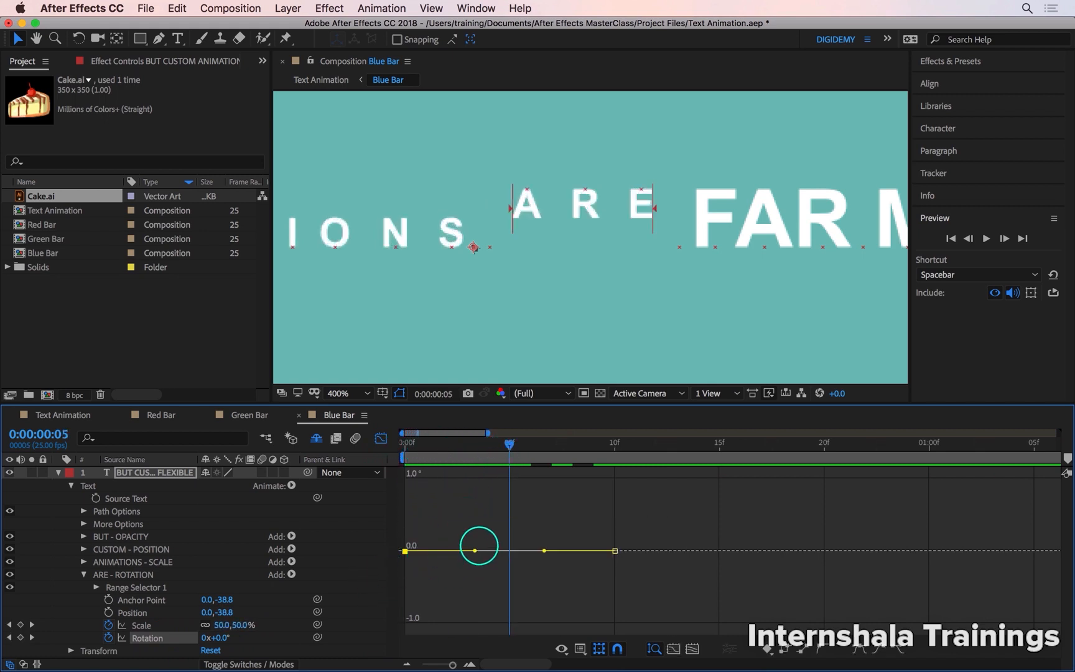
{"action": "left_click_drag", "start_coordinate": [473, 549], "coordinate": [434, 632]}
{"action": "key", "text": "Page_Up"}
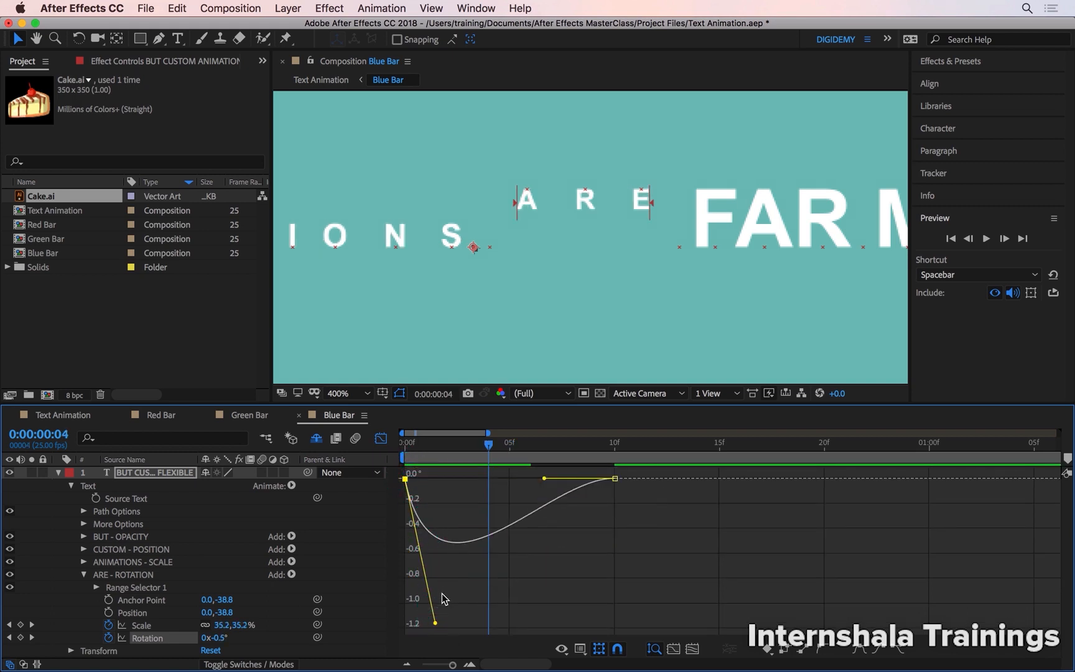
Deepen the dip in the Rotation curve to about -20° by extending the first keyframe's handle, and scrub through the swing.
{"action": "left_click_drag", "start_coordinate": [434, 628], "coordinate": [439, 670]}
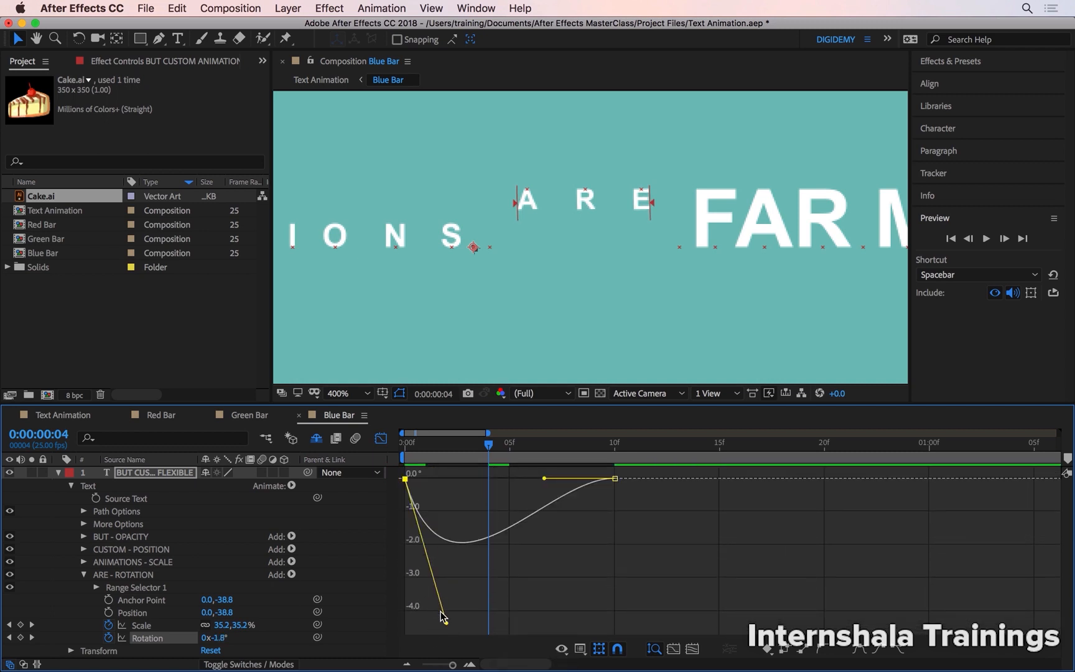
{"action": "left_click_drag", "start_coordinate": [446, 625], "coordinate": [443, 650]}
{"action": "mouse_move", "coordinate": [453, 545]}
{"action": "key", "text": "Page_Up"}
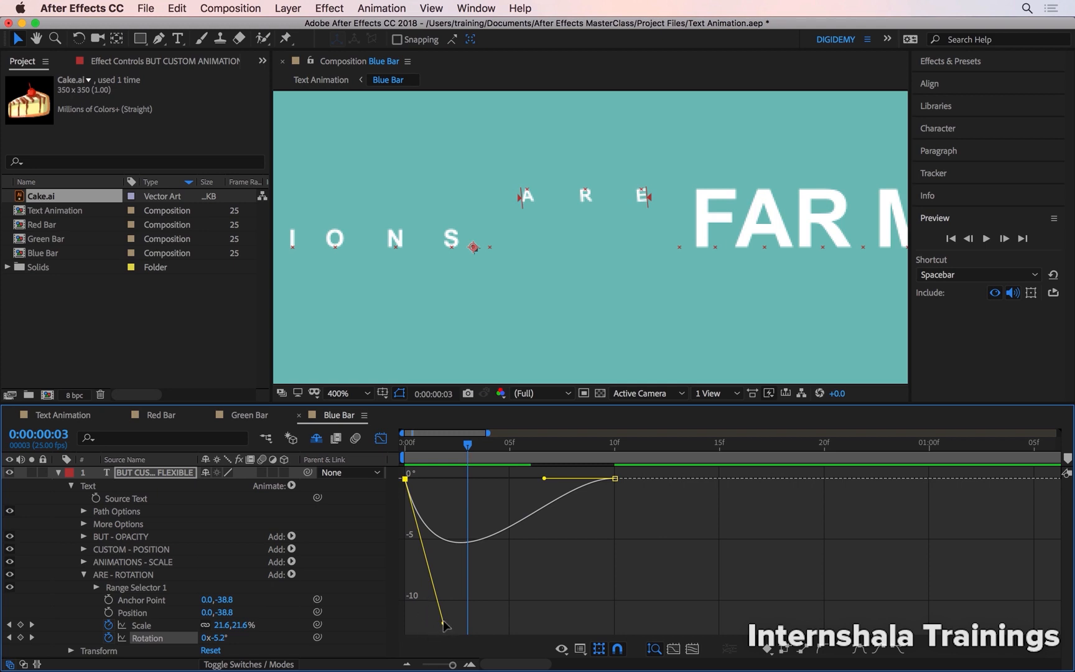
{"action": "left_click_drag", "start_coordinate": [446, 625], "coordinate": [446, 671]}
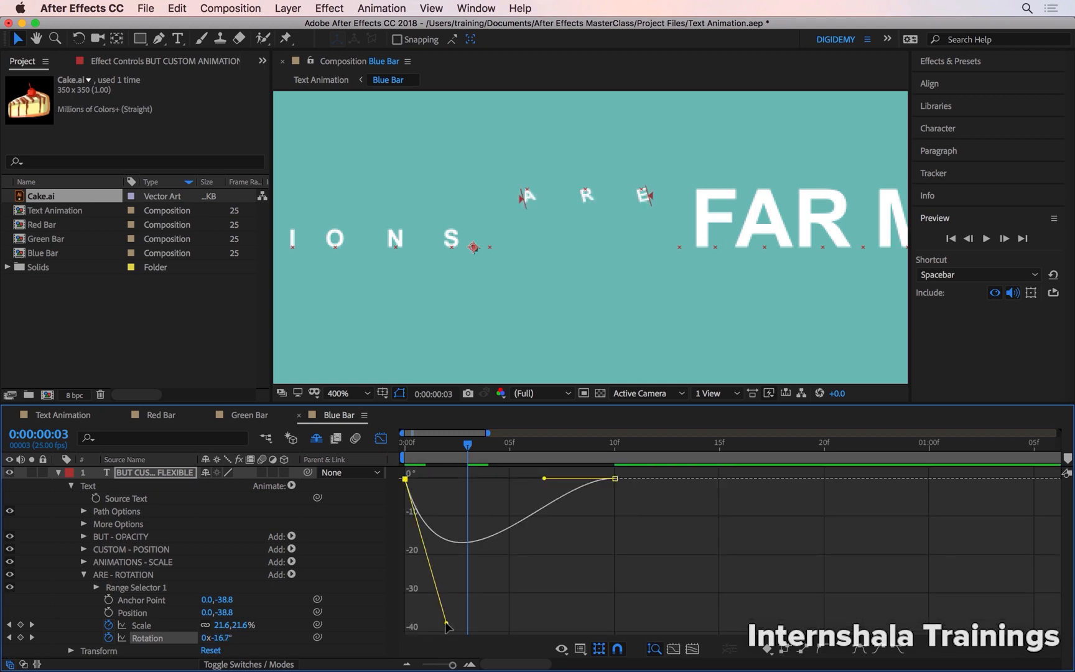
{"action": "mouse_move", "coordinate": [445, 625]}
{"action": "left_mouse_down"}
{"action": "mouse_move", "coordinate": [451, 643]}
{"action": "mouse_move", "coordinate": [453, 625]}
{"action": "left_mouse_up"}
{"action": "left_click", "coordinate": [415, 447]}
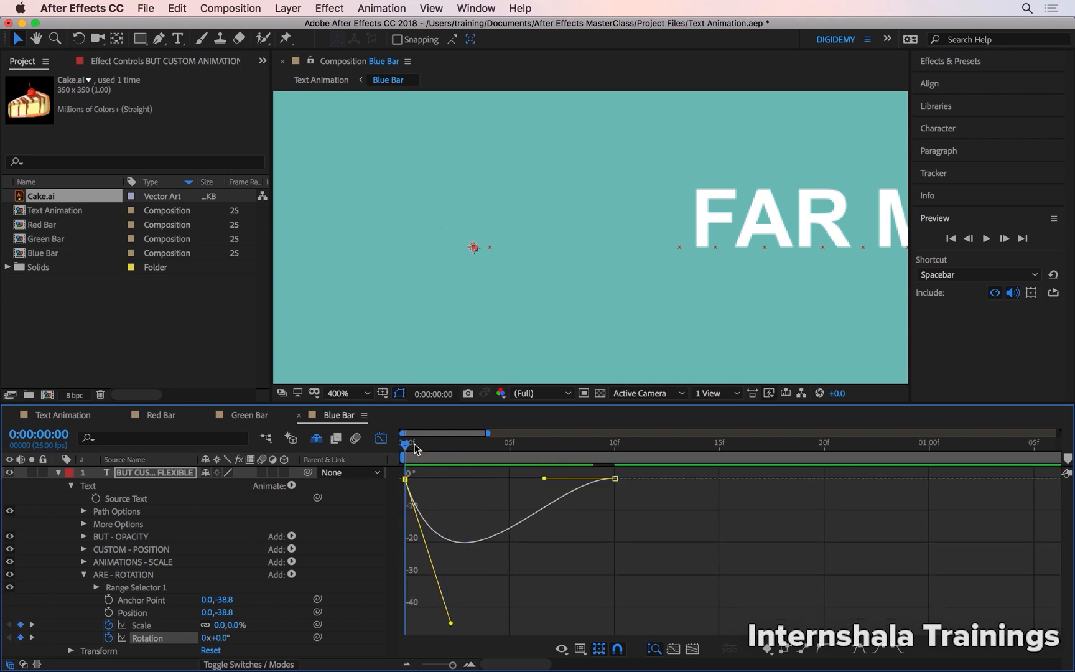
{"action": "left_click_drag", "start_coordinate": [409, 446], "coordinate": [489, 446]}
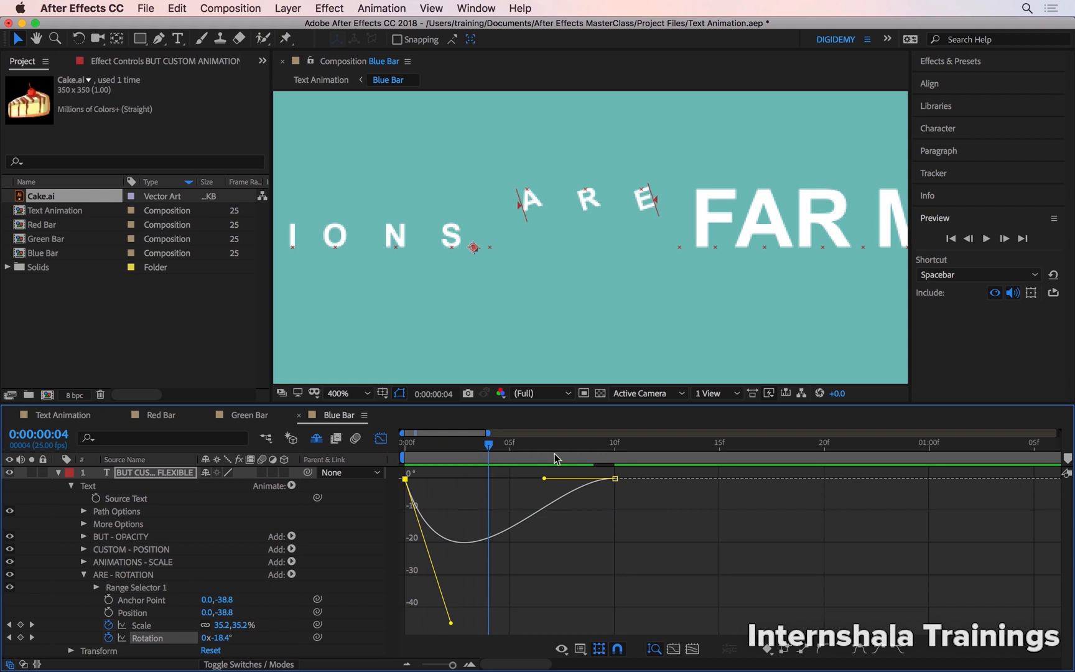
Raise the end keyframe's handle so Rotation overshoots above zero, lengthen the first keyframe's handle, and scrub through the result.
{"action": "left_click_drag", "start_coordinate": [491, 445], "coordinate": [467, 515]}
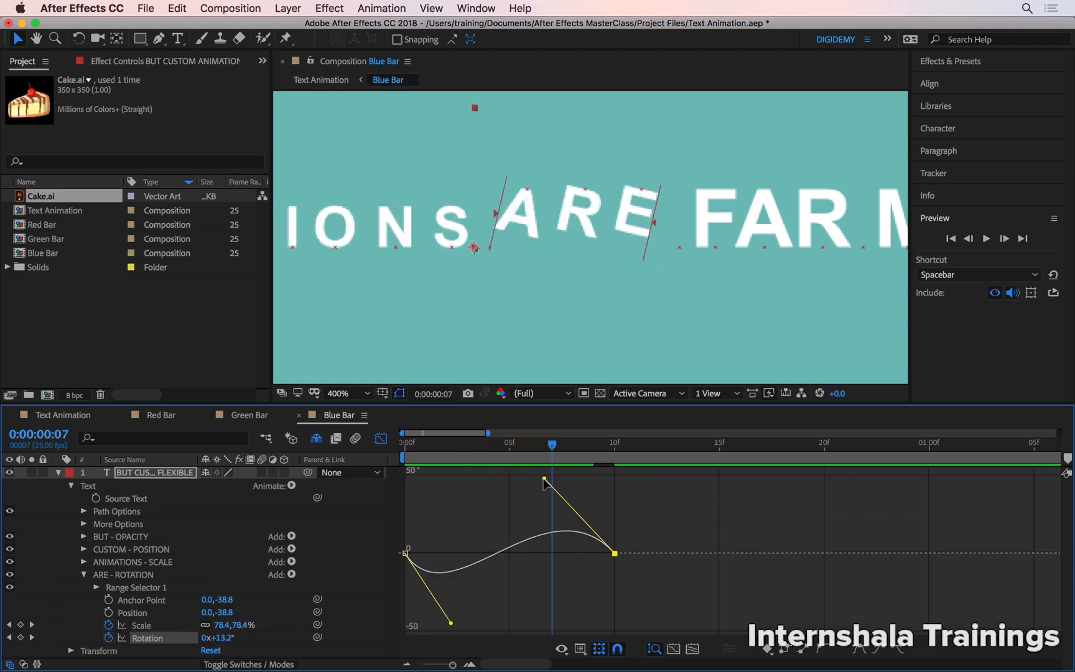
{"action": "left_click_drag", "start_coordinate": [544, 481], "coordinate": [594, 478]}
{"action": "left_click_drag", "start_coordinate": [452, 624], "coordinate": [492, 623]}
{"action": "key", "text": "Home"}
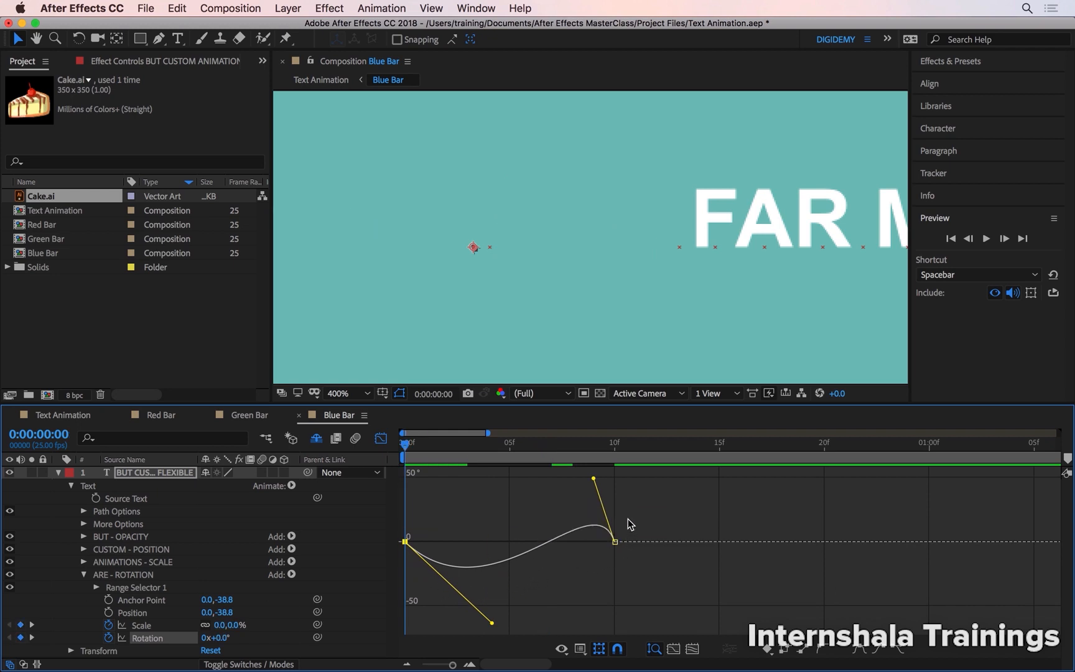
{"action": "left_click", "coordinate": [421, 444]}
{"action": "left_click_drag", "start_coordinate": [420, 449], "coordinate": [613, 490]}
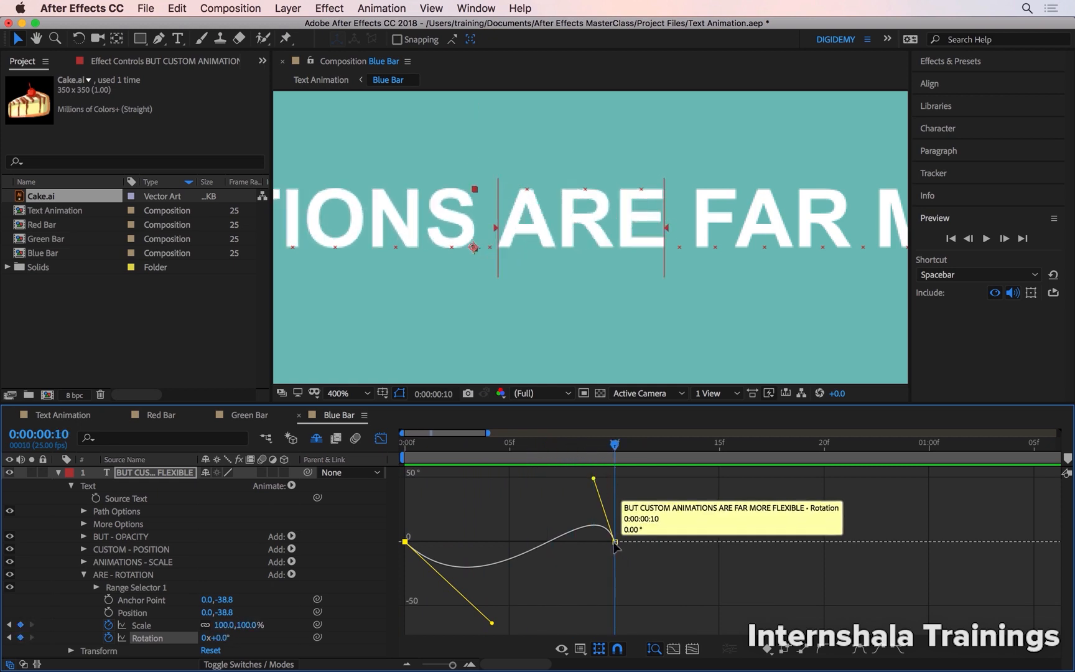
Move the last Rotation keyframe to 0:00:00:18, adjust its handle for a positive overshoot of about 13°, and preview the swing.
{"action": "left_click_drag", "start_coordinate": [621, 550], "coordinate": [773, 536]}
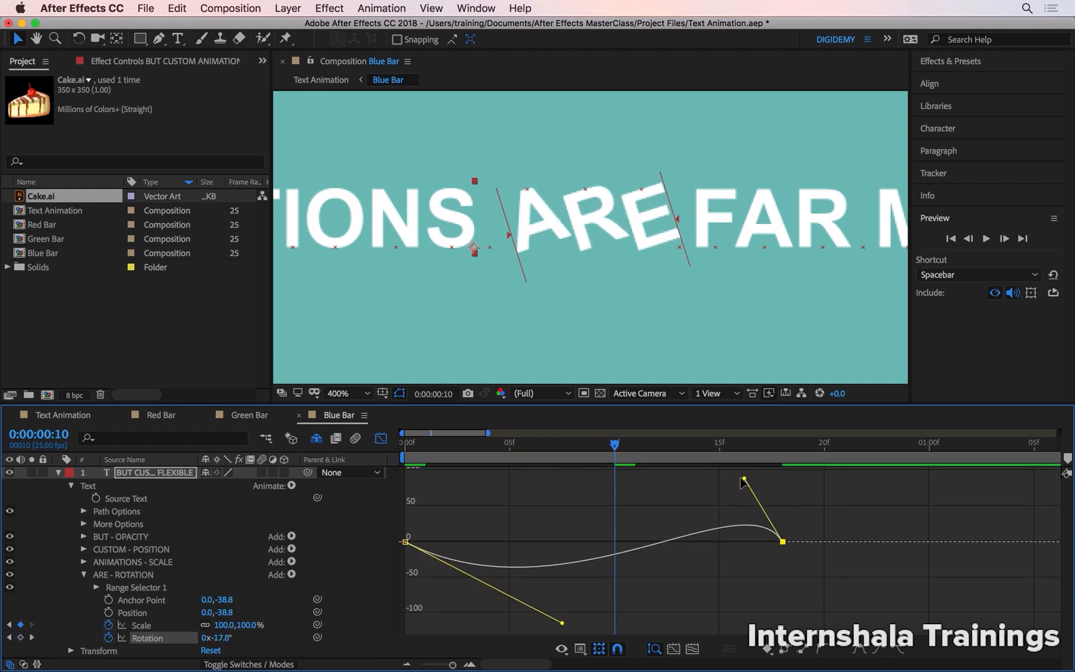
{"action": "left_click_drag", "start_coordinate": [741, 482], "coordinate": [663, 479]}
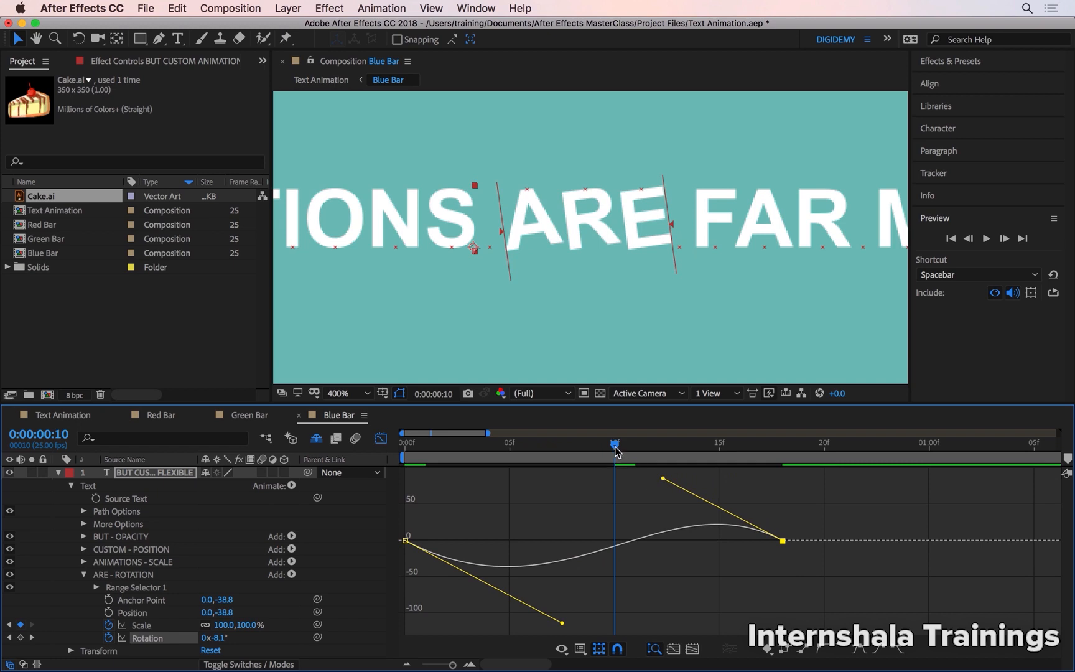
{"action": "left_click_drag", "start_coordinate": [616, 449], "coordinate": [741, 470]}
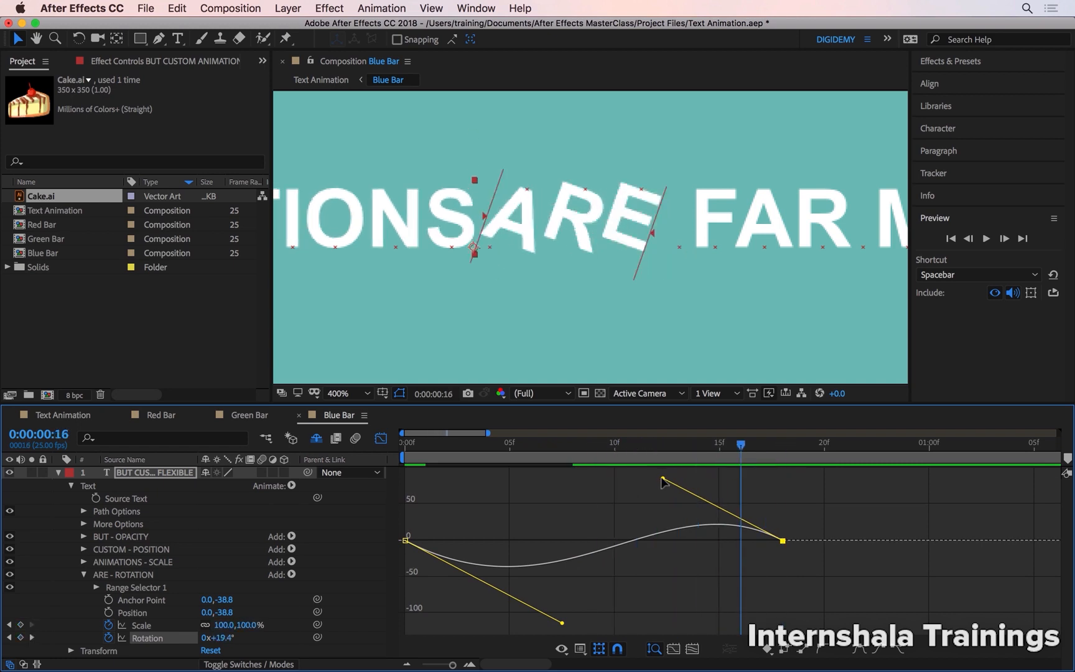
{"action": "left_click_drag", "start_coordinate": [663, 478], "coordinate": [661, 496]}
{"action": "left_click_drag", "start_coordinate": [653, 446], "coordinate": [777, 459]}
{"action": "key", "text": "Home"}
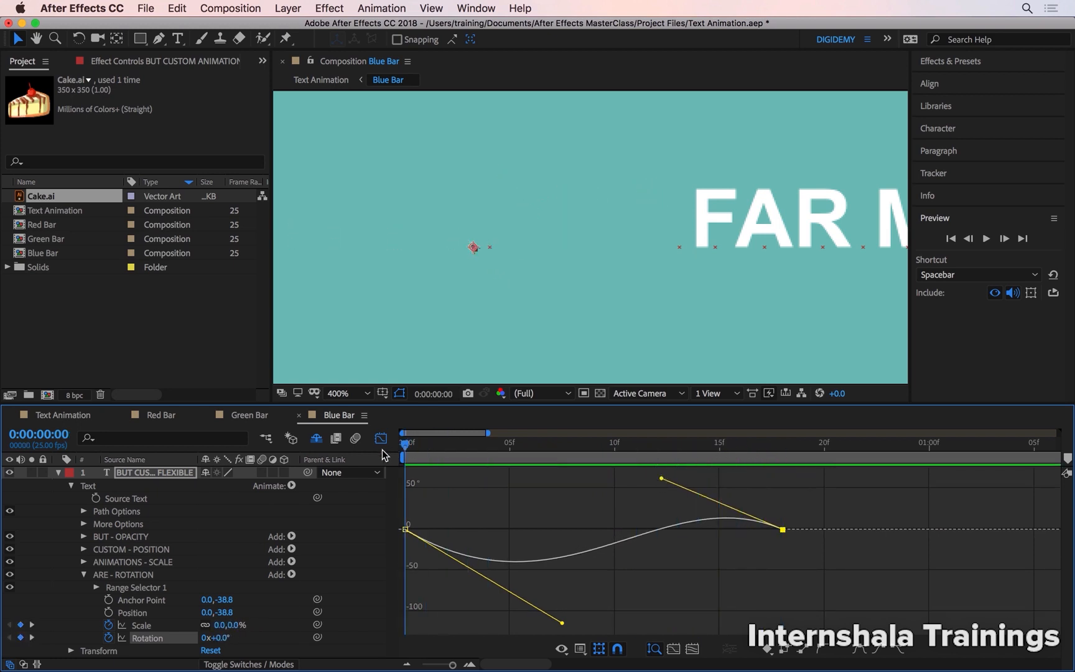
{"action": "left_click", "coordinate": [438, 486]}
{"action": "key", "text": "space"}
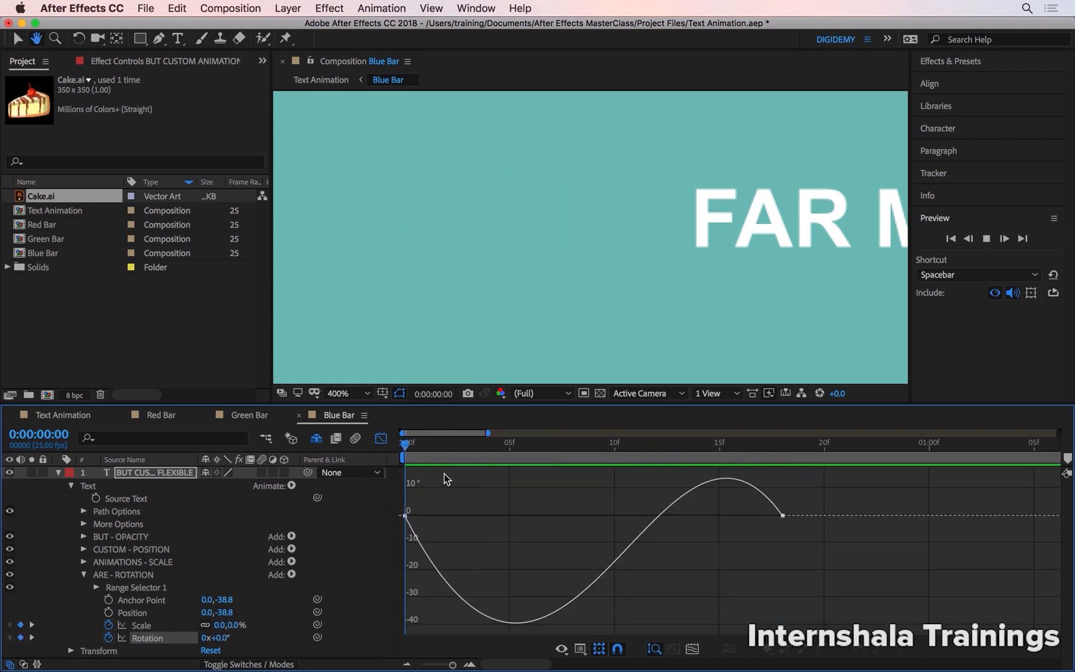
Enable motion blur for the text layer and the Blue Bar composition, and scrub through the ARE swing.
{"action": "left_click_drag", "start_coordinate": [472, 448], "coordinate": [527, 453]}
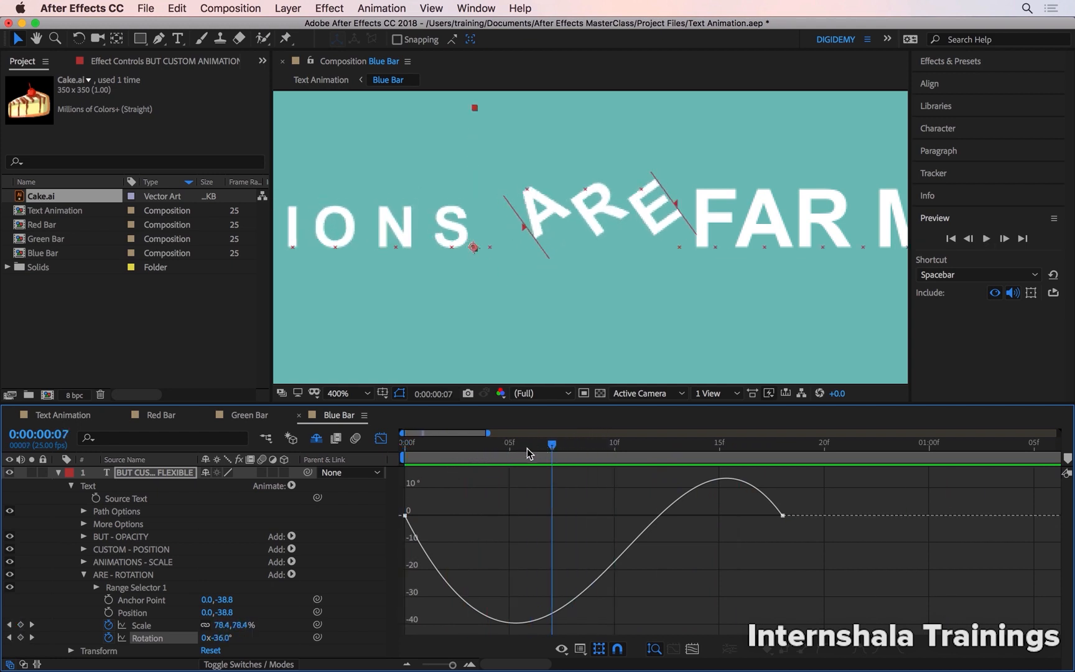
{"action": "left_click", "coordinate": [262, 472]}
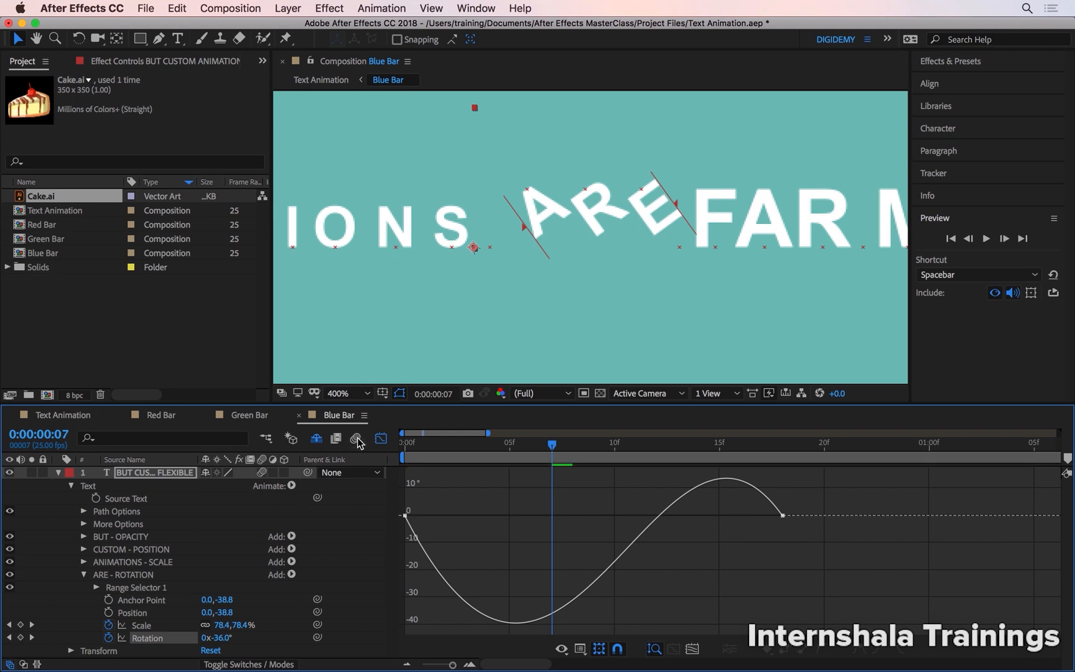
{"action": "left_click", "coordinate": [355, 437]}
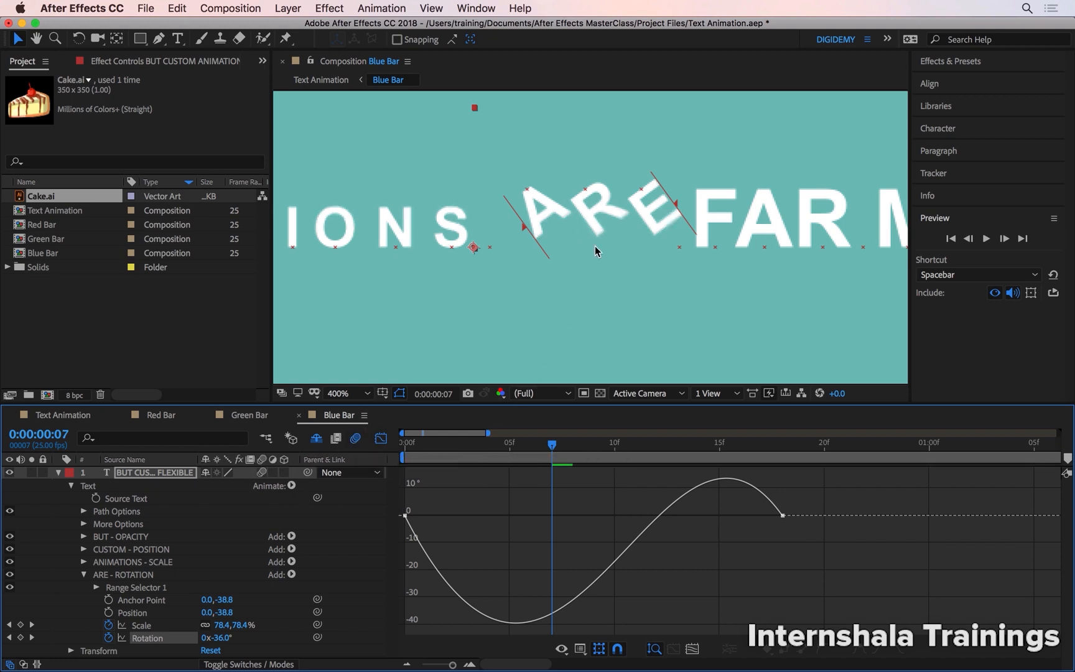
{"action": "left_click_drag", "start_coordinate": [575, 446], "coordinate": [762, 445]}
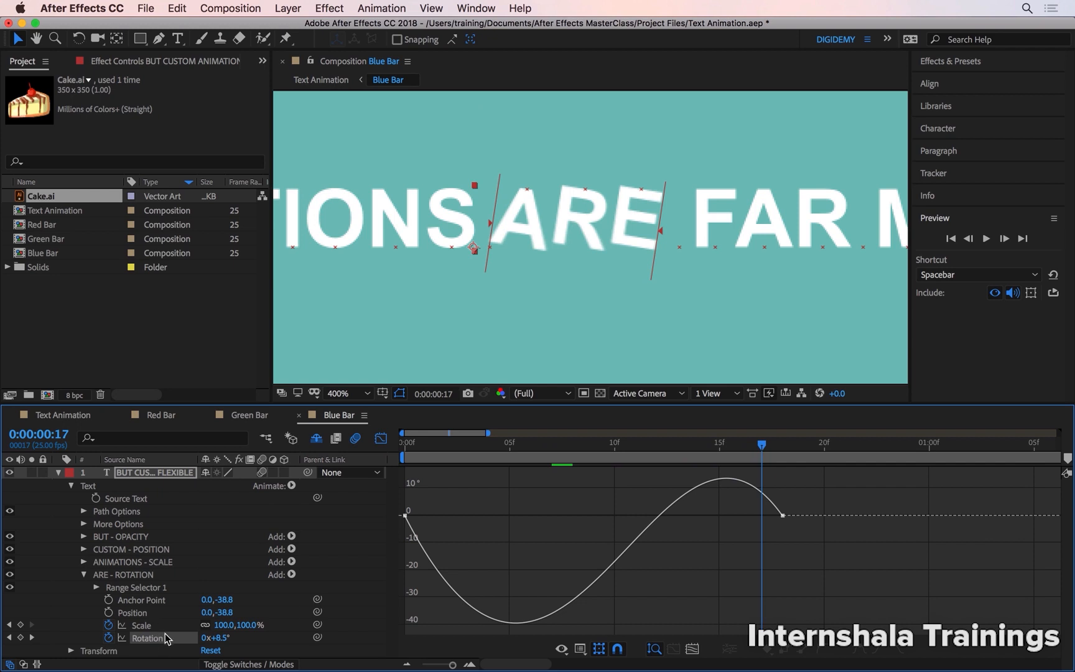
Close the Graph Editor, show the full 10-second timeline, and reveal only the text layer's keyframed properties.
{"action": "left_click", "coordinate": [155, 612]}
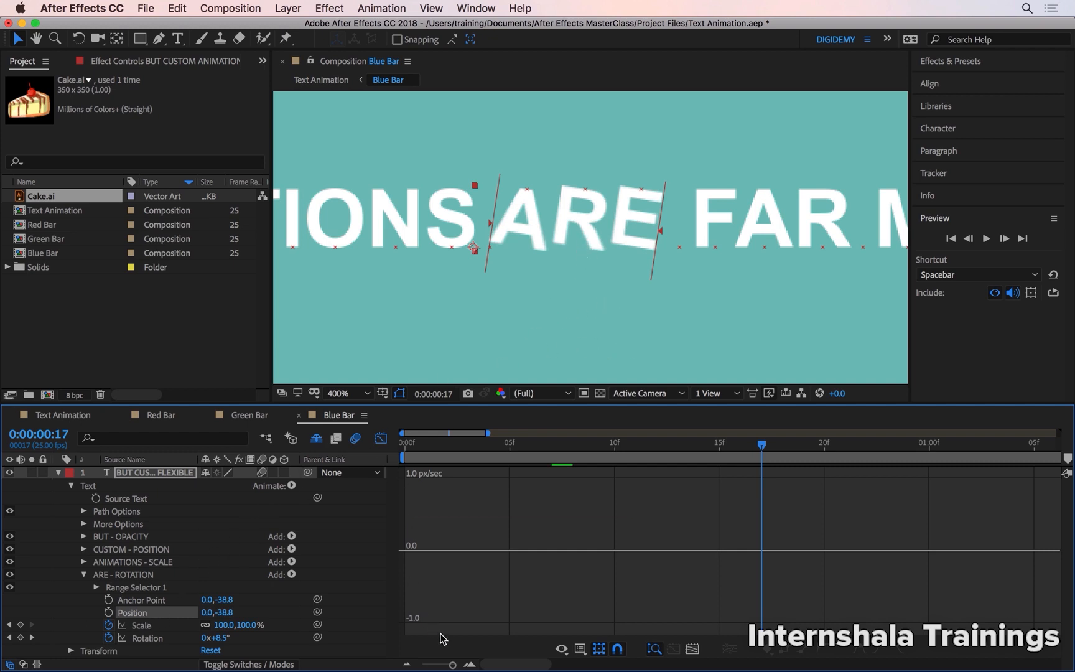
{"action": "left_click_drag", "start_coordinate": [454, 664], "coordinate": [422, 664]}
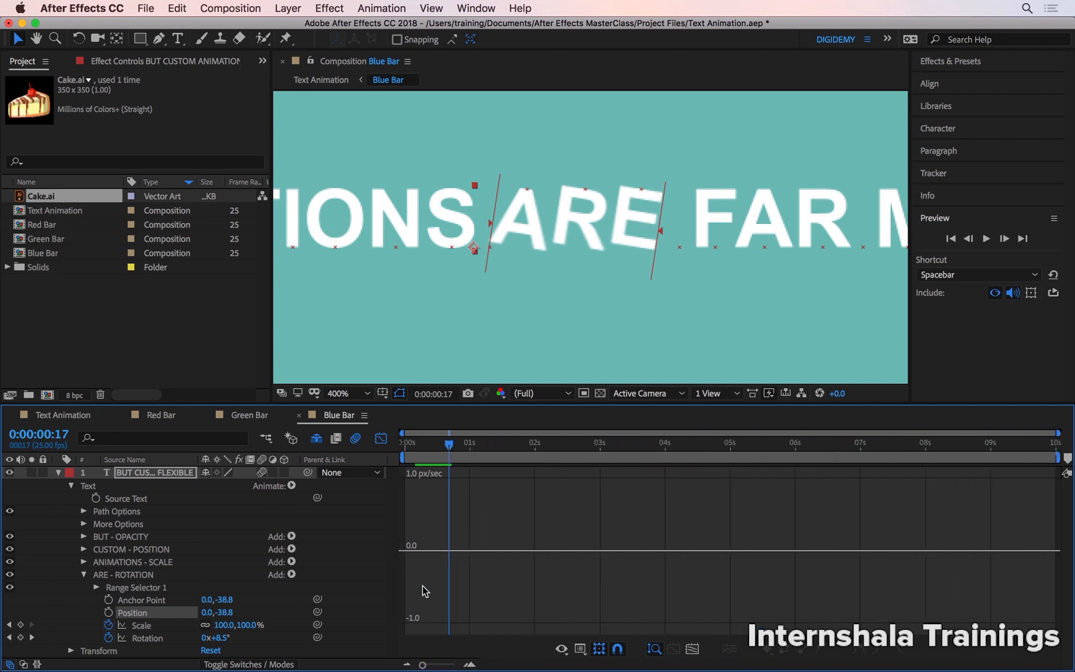
{"action": "left_click", "coordinate": [380, 438]}
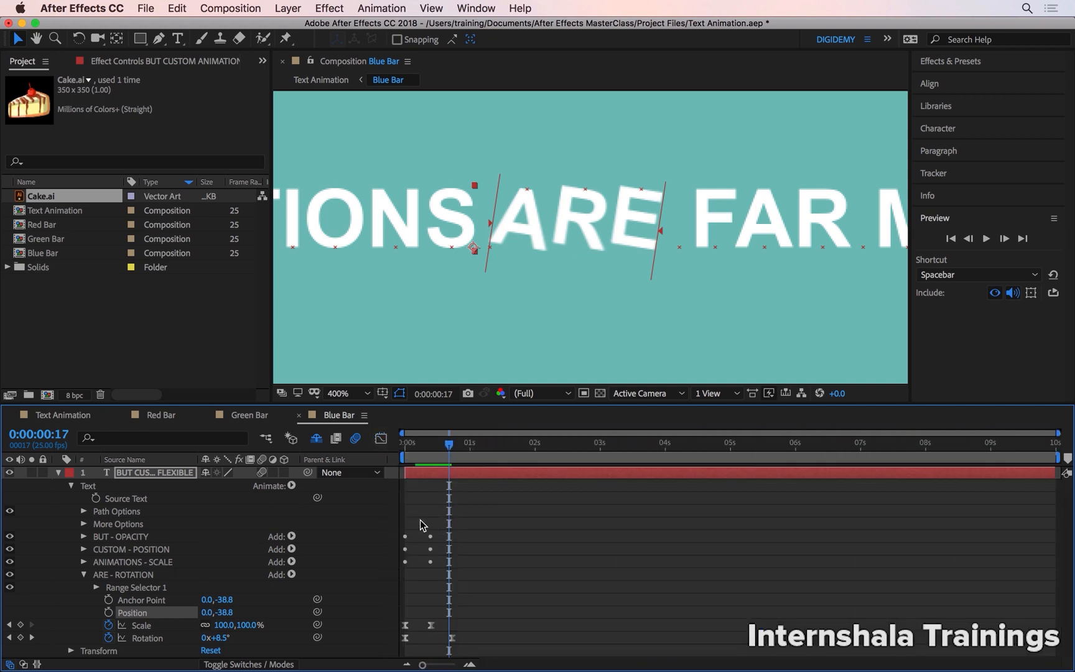
{"action": "key", "text": "u"}
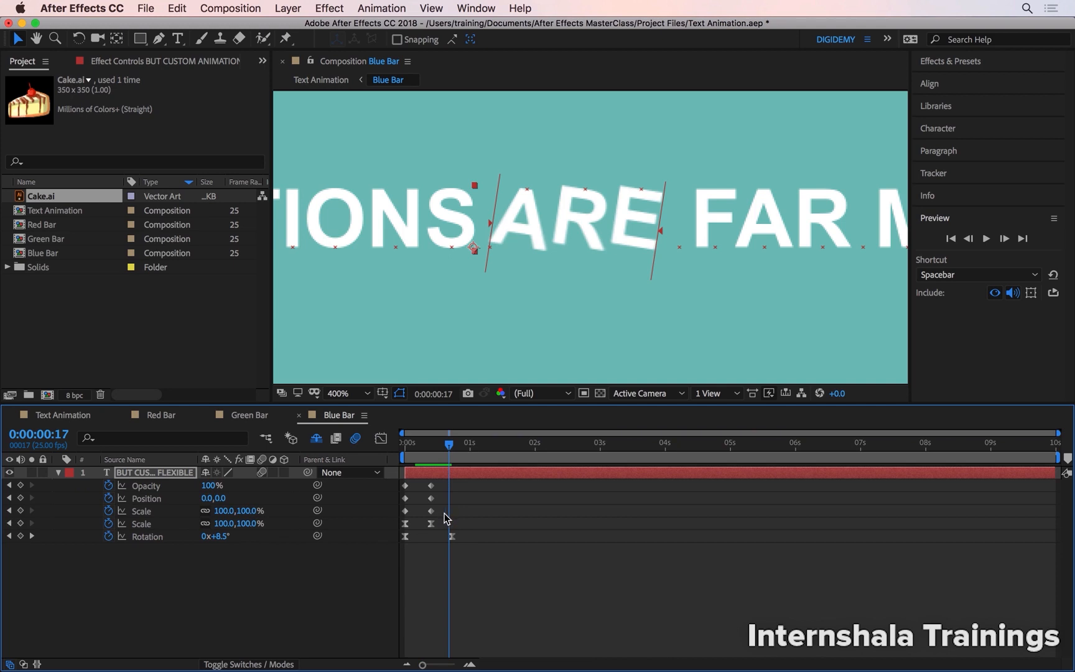
Apply Easy Ease to the Opacity, Position and Scale keyframes of the BUT, CUSTOM and ANIMATIONS animators, and preview from the start.
{"action": "left_click_drag", "start_coordinate": [446, 517], "coordinate": [401, 478]}
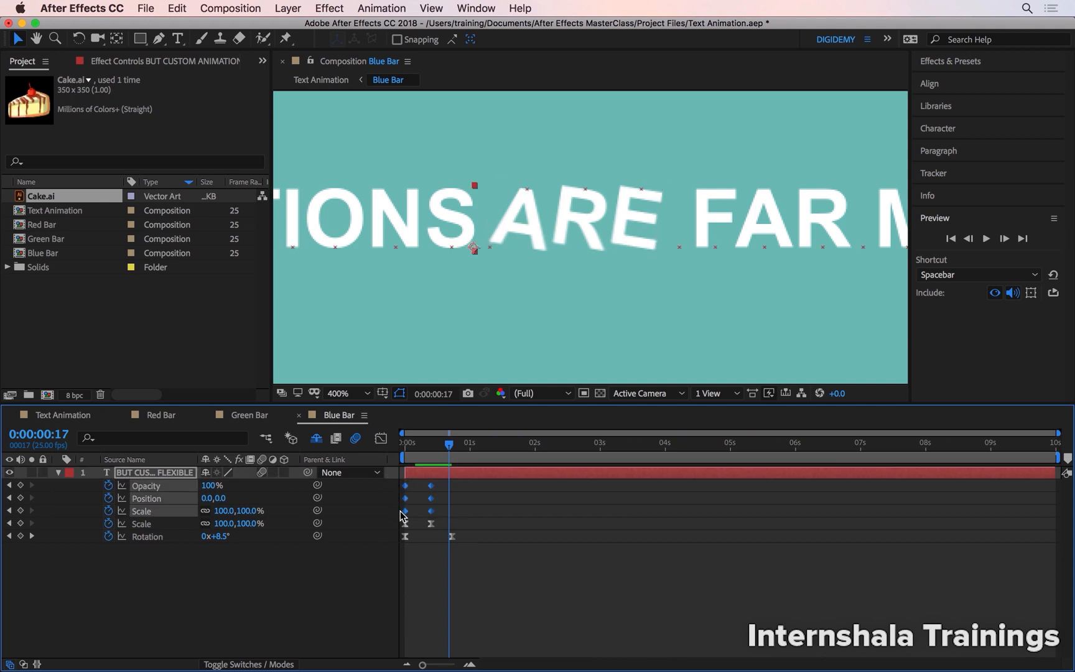
{"action": "key", "text": "F9"}
{"action": "left_click_drag", "start_coordinate": [445, 446], "coordinate": [380, 448]}
{"action": "key", "text": "space"}
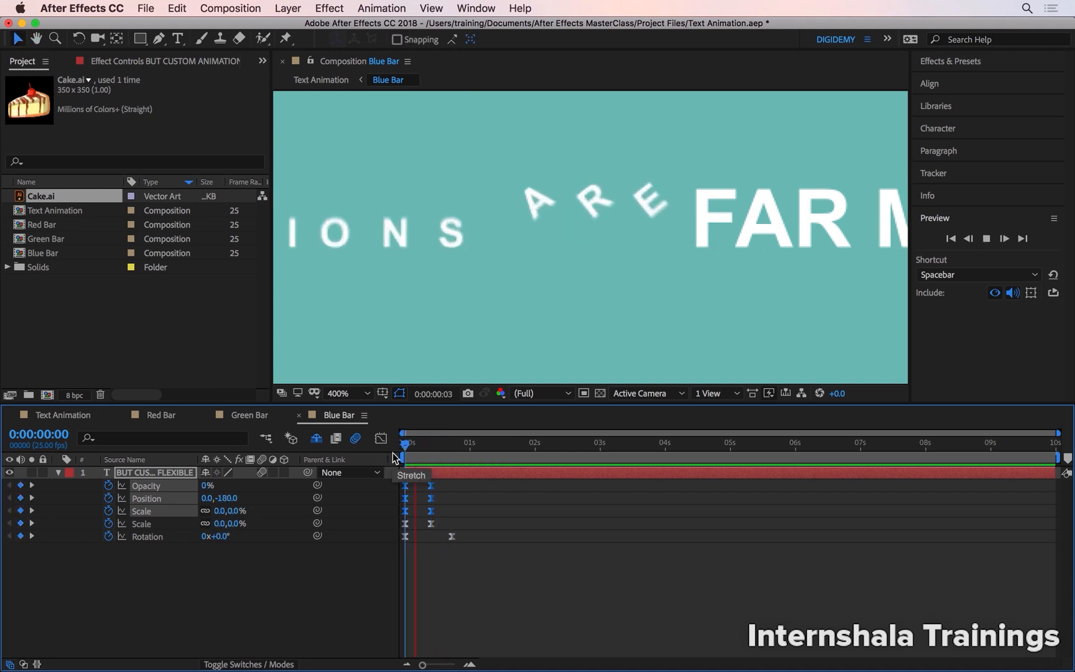
{"action": "key", "text": "space"}
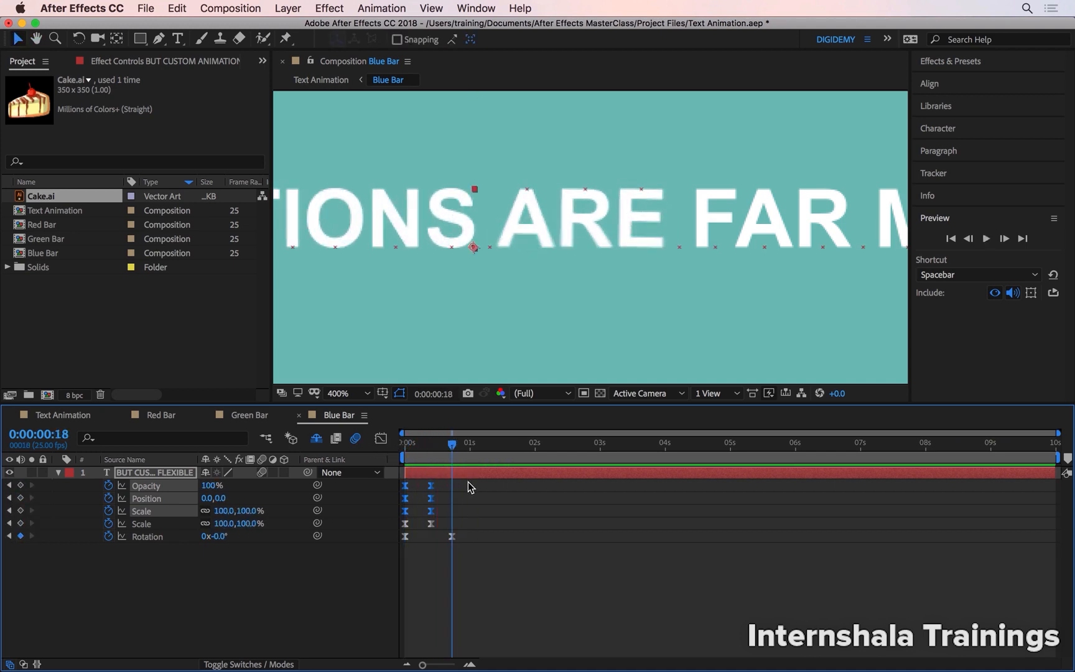
Expand the text layer's Text group with its options and all four animators collapsed, and deselect the layer.
{"action": "key", "text": "u"}
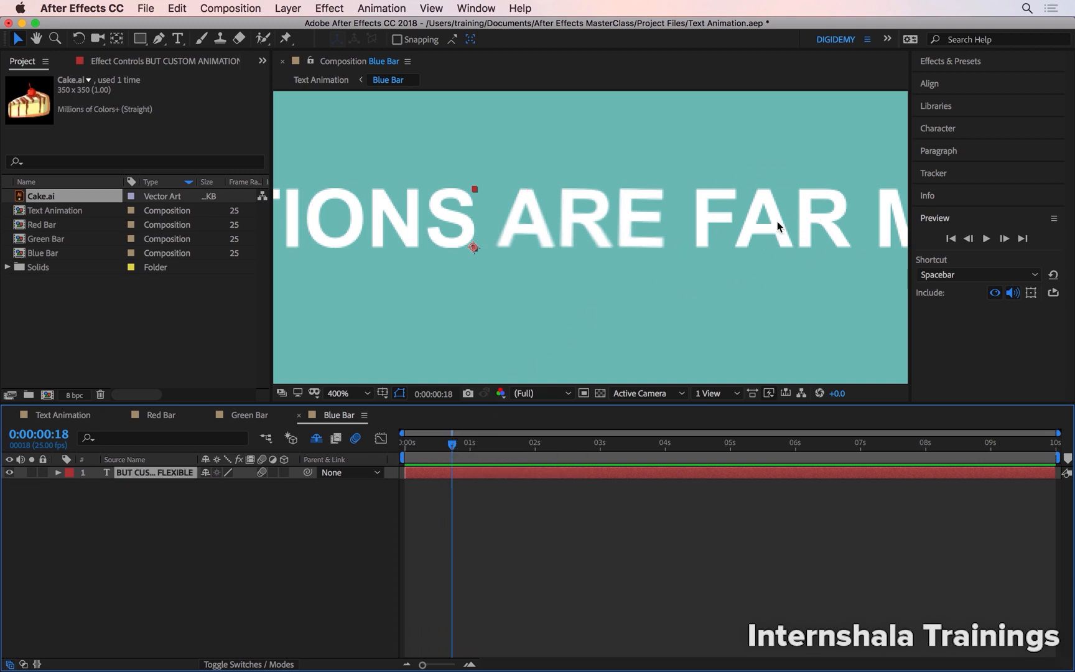
{"action": "left_click", "coordinate": [59, 474]}
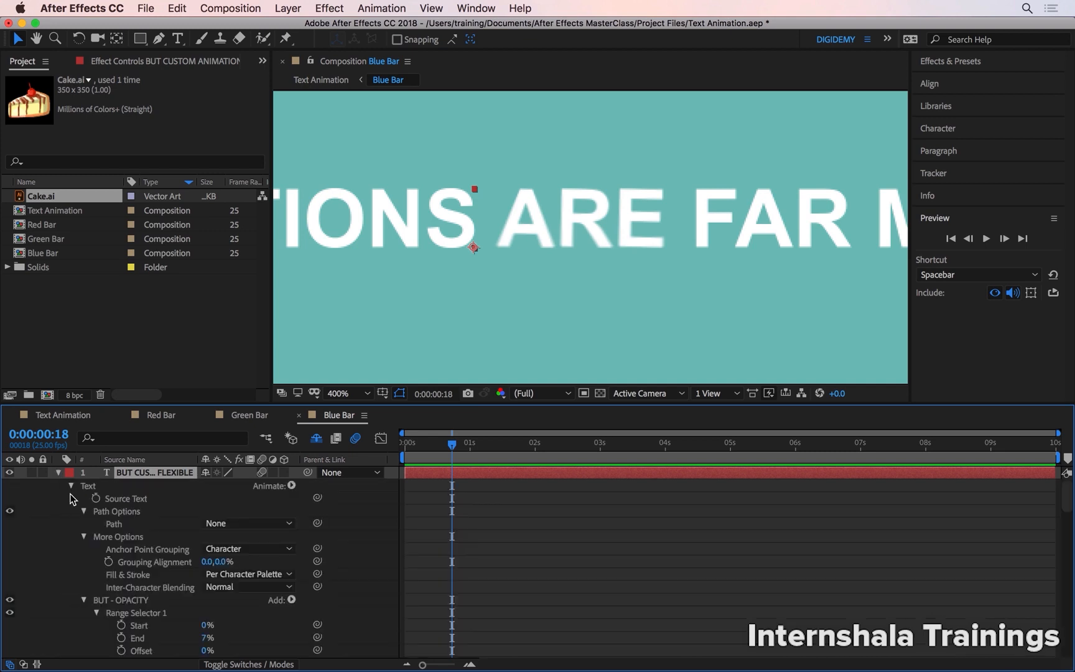
{"action": "left_click", "coordinate": [71, 486]}
{"action": "left_click", "coordinate": [74, 498]}
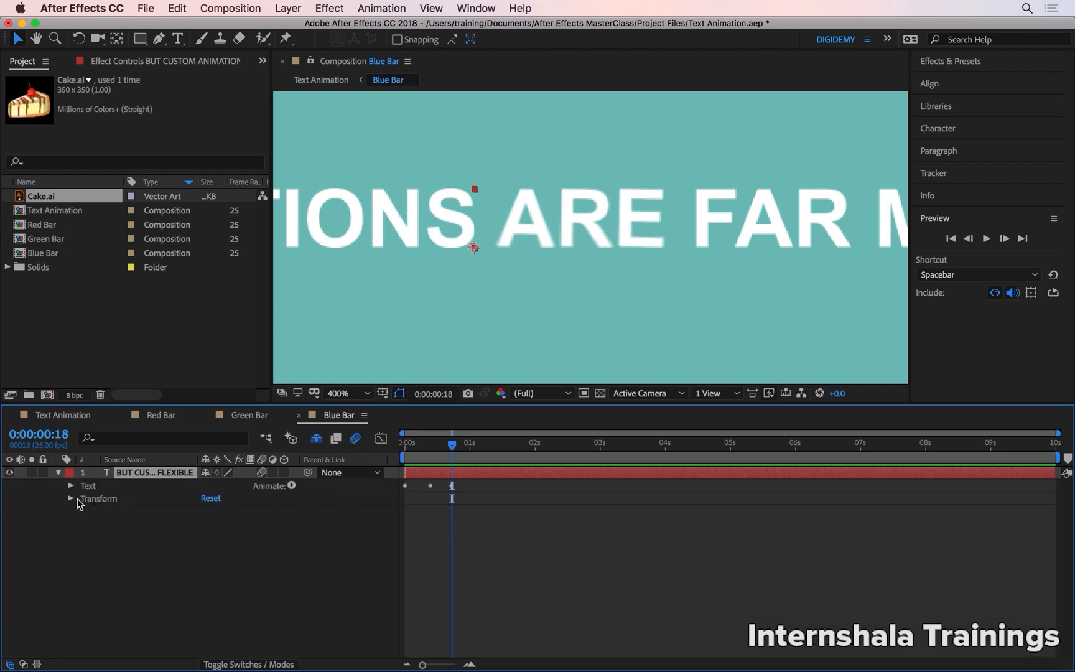
{"action": "left_click", "coordinate": [71, 485]}
{"action": "left_click", "coordinate": [84, 498]}
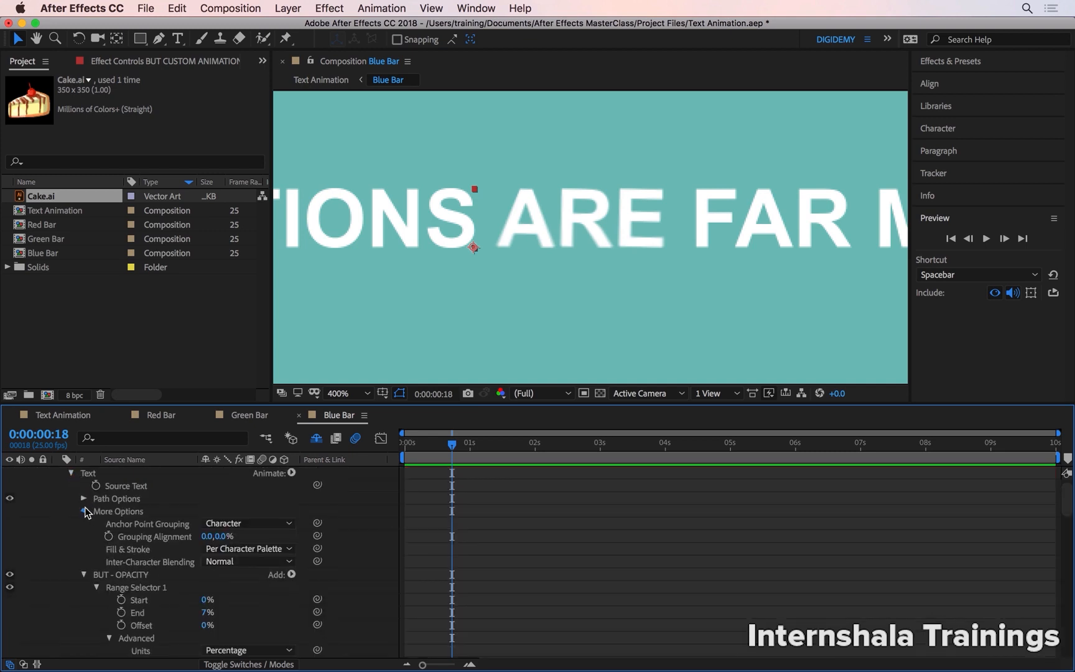
{"action": "left_click", "coordinate": [84, 509]}
{"action": "left_click", "coordinate": [84, 524]}
{"action": "left_click", "coordinate": [84, 536]}
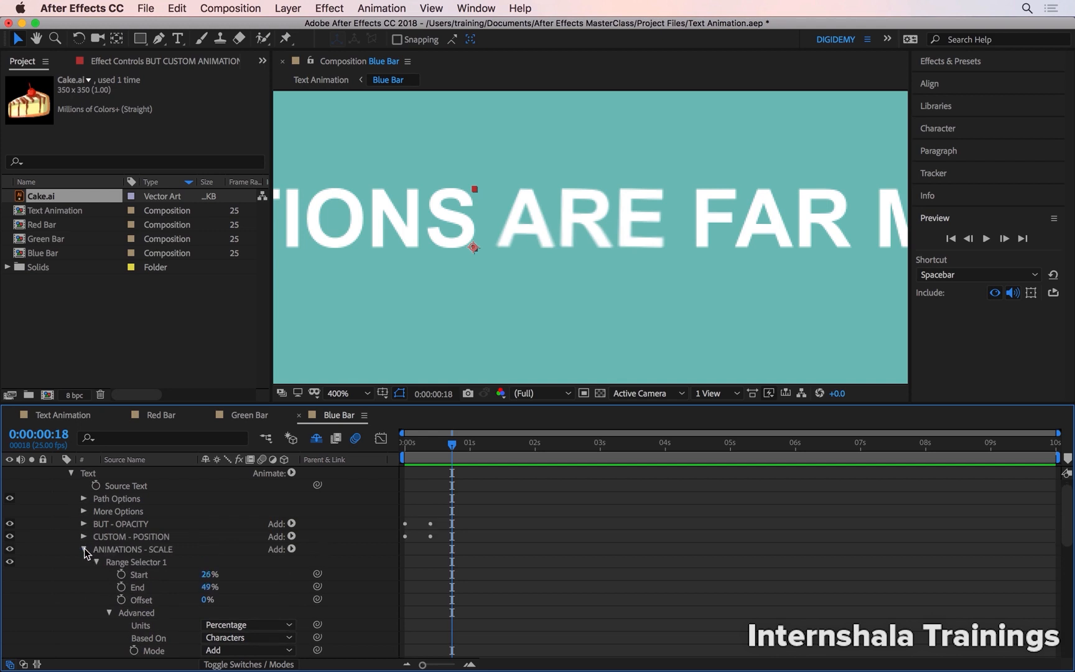
{"action": "left_click", "coordinate": [84, 549]}
{"action": "left_click", "coordinate": [84, 561]}
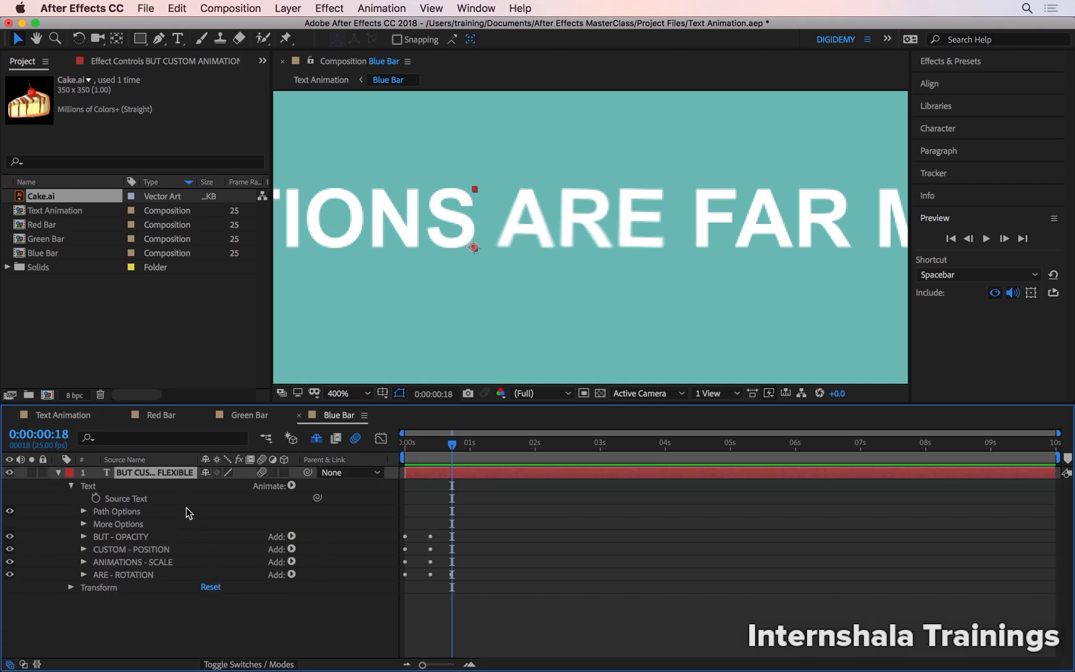
{"action": "left_click", "coordinate": [184, 615]}
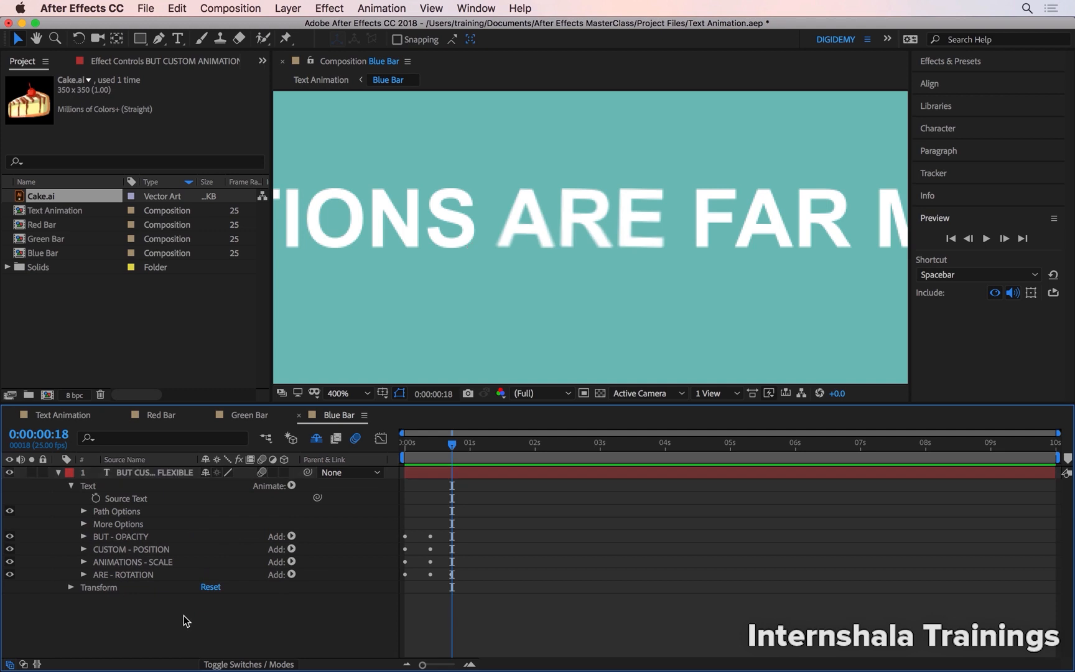
Add a Position text animator to the text layer and rename it FAR - POSITION.
{"action": "left_click", "coordinate": [290, 485]}
{"action": "left_click", "coordinate": [356, 420]}
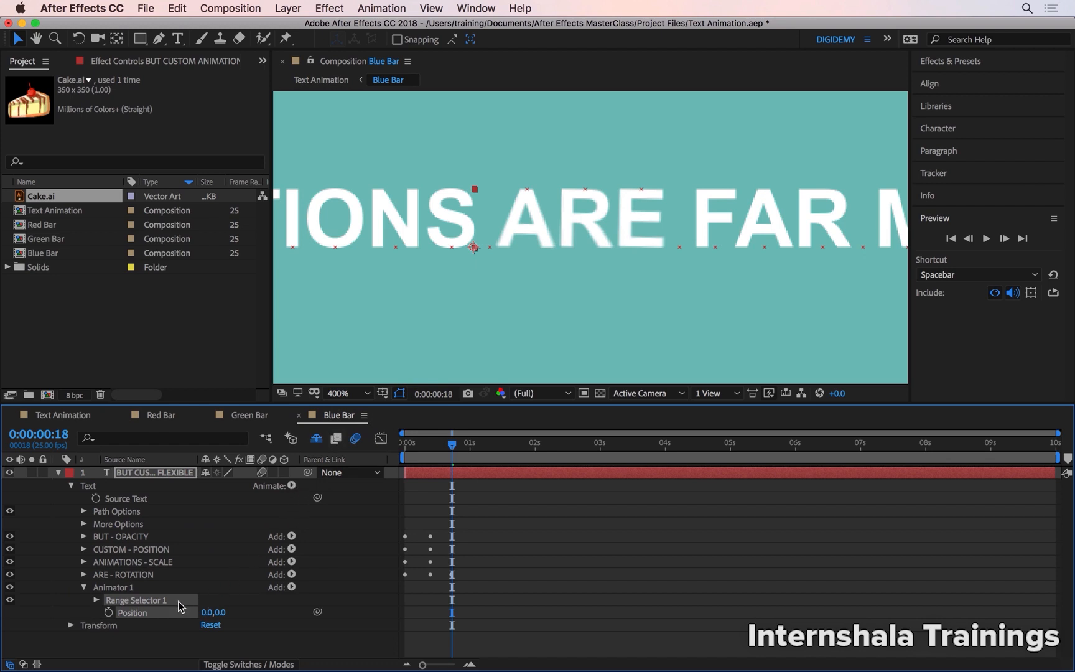
{"action": "left_click", "coordinate": [161, 588]}
{"action": "key", "text": "Return"}
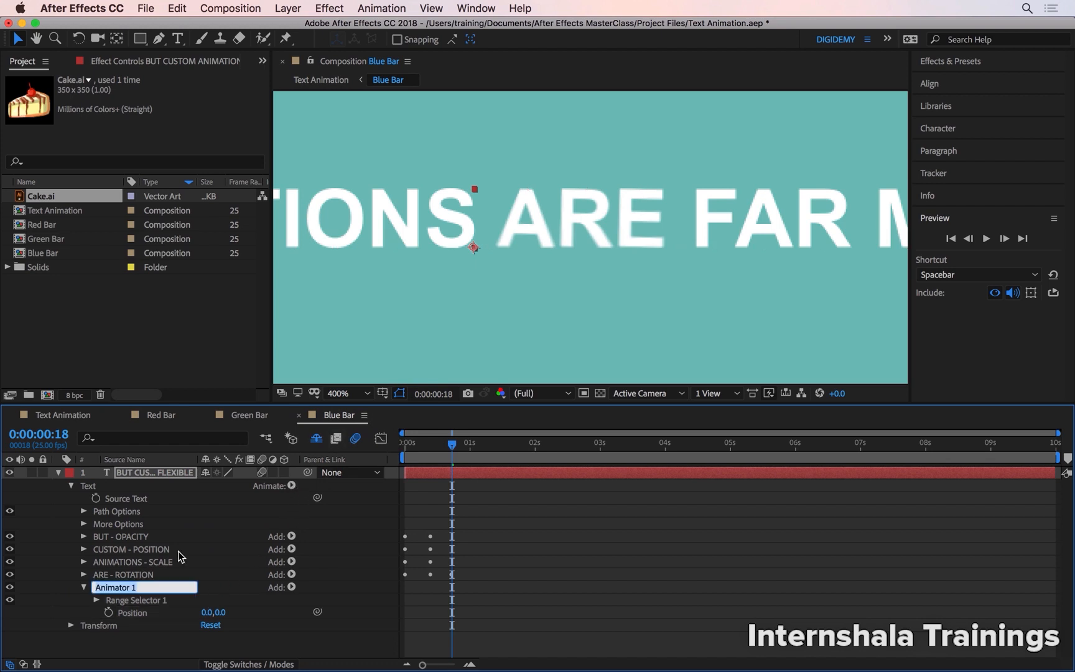
{"action": "type", "text": "FAR - POSITION"}
{"action": "key", "text": "Return"}
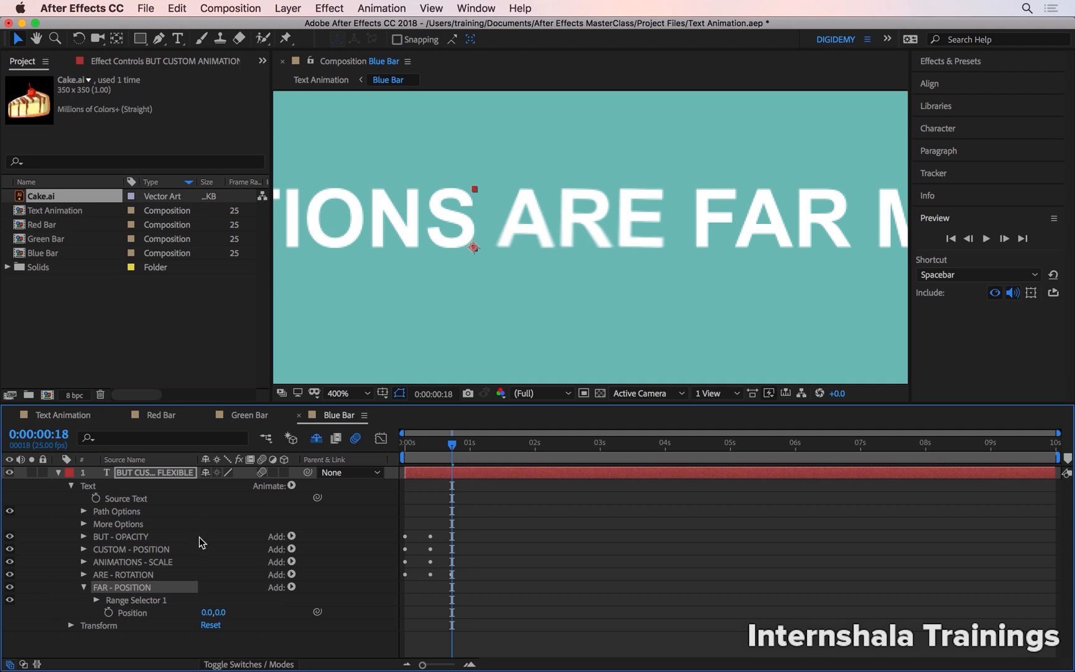
Limit the range selector of the FAR - POSITION animator to the word FAR by moving its start and end markers.
{"action": "key", "text": "alt+/"}
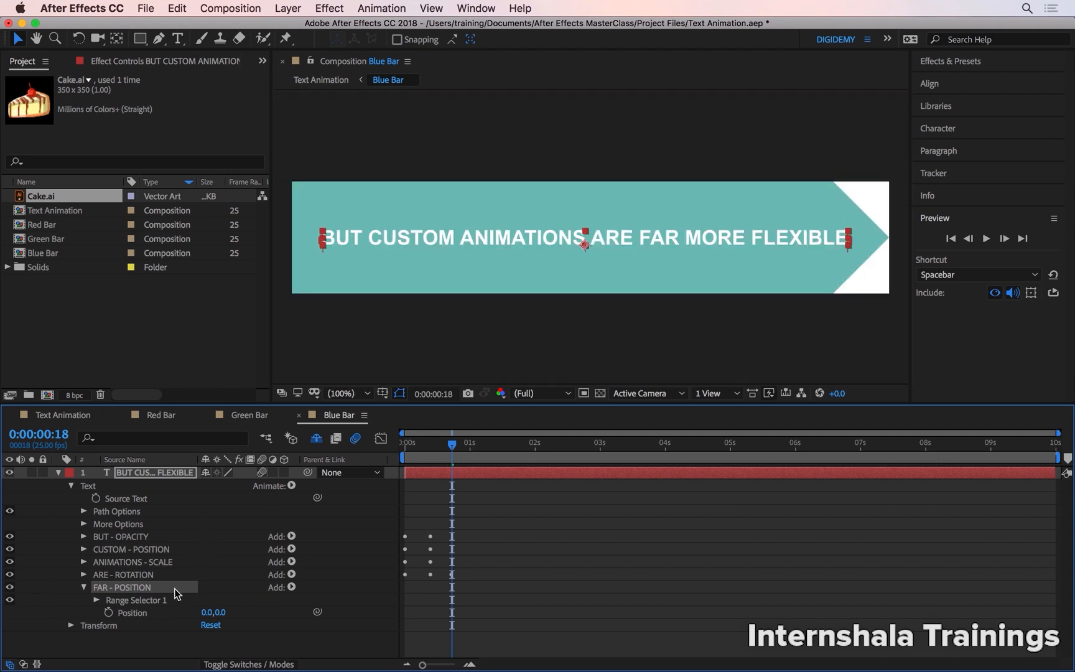
{"action": "left_click", "coordinate": [163, 599]}
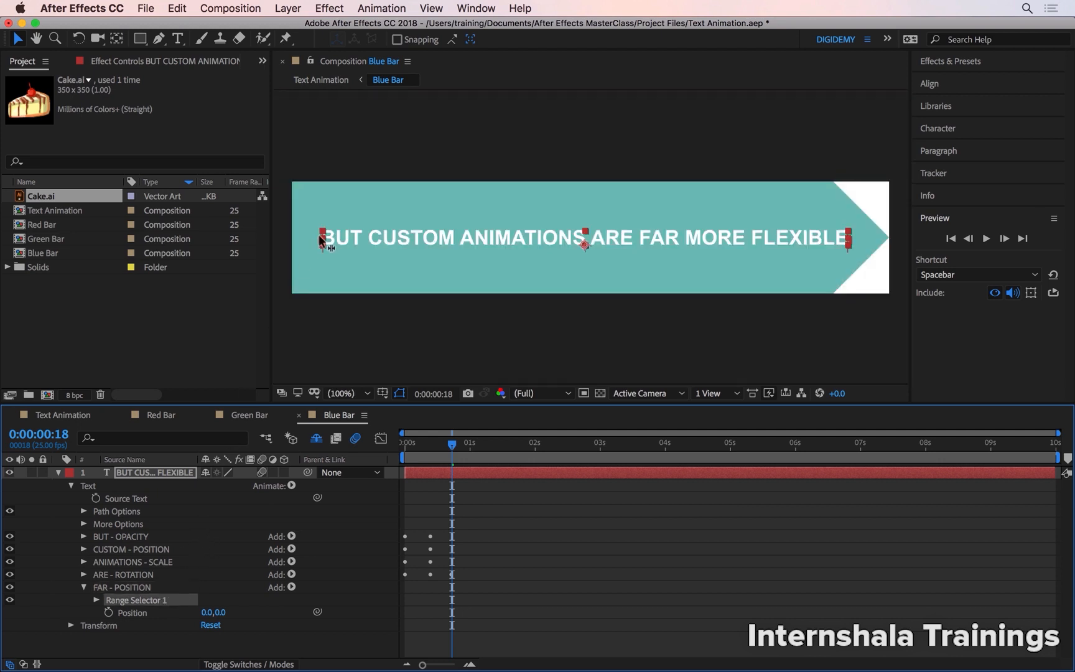
{"action": "left_click_drag", "start_coordinate": [322, 240], "coordinate": [425, 244]}
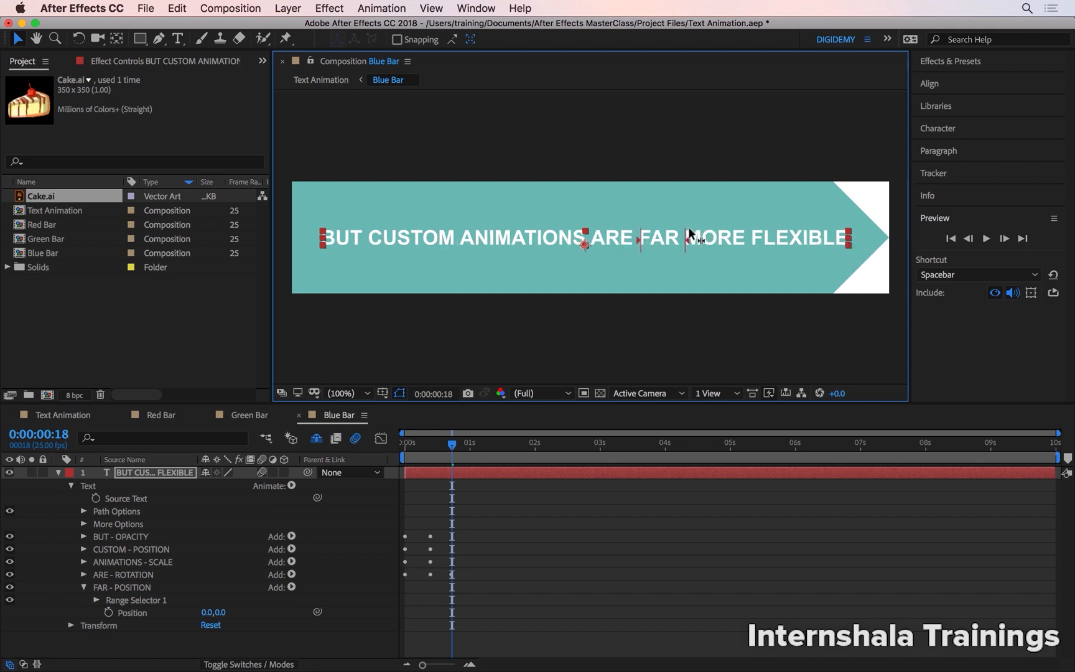
{"action": "left_click_drag", "start_coordinate": [689, 233], "coordinate": [677, 236]}
{"action": "left_click", "coordinate": [138, 601]}
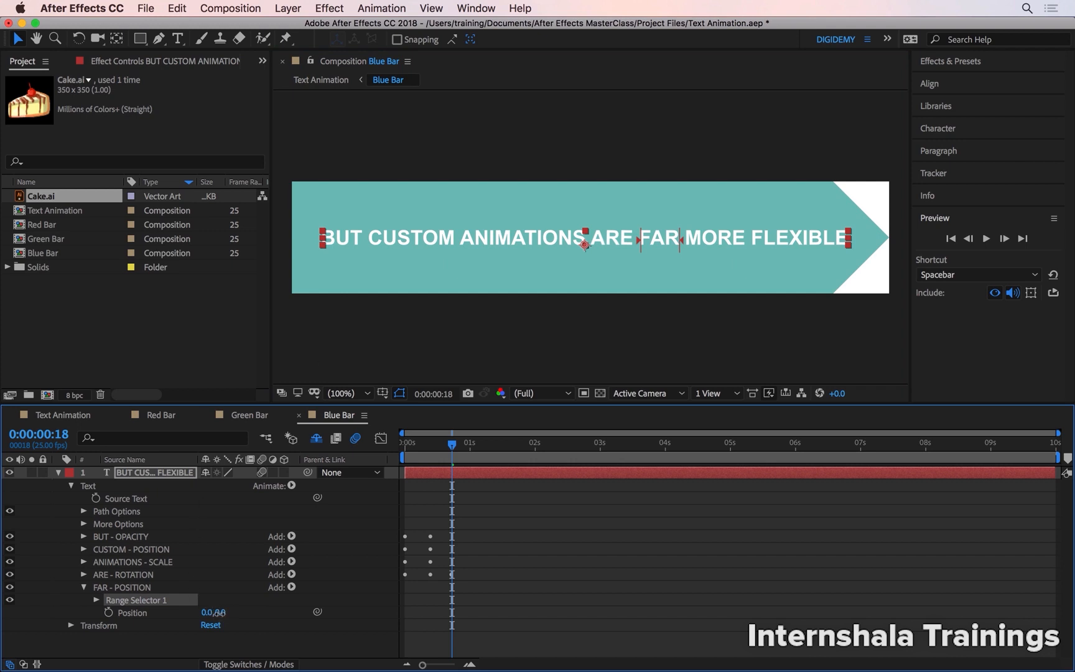
Set the FAR animator's Position to 0.0,-60.0 and add a Wiggly selector to that animator.
{"action": "mouse_move", "coordinate": [214, 612]}
{"action": "left_mouse_down"}
{"action": "mouse_move", "coordinate": [166, 620]}
{"action": "mouse_move", "coordinate": [199, 618]}
{"action": "left_mouse_up"}
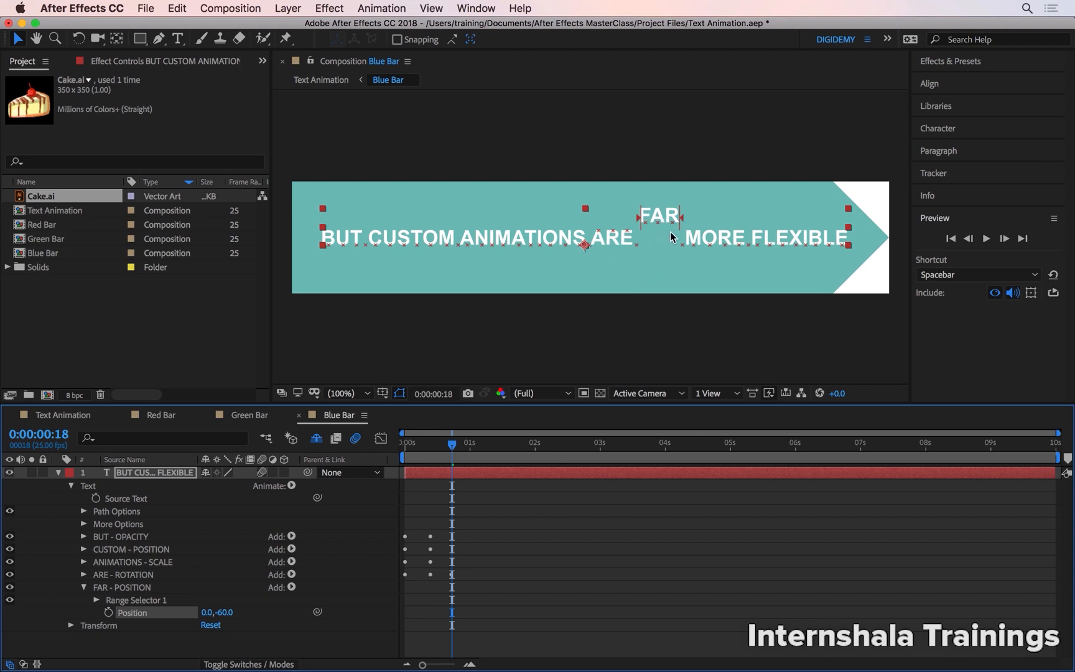
{"action": "left_click", "coordinate": [153, 588]}
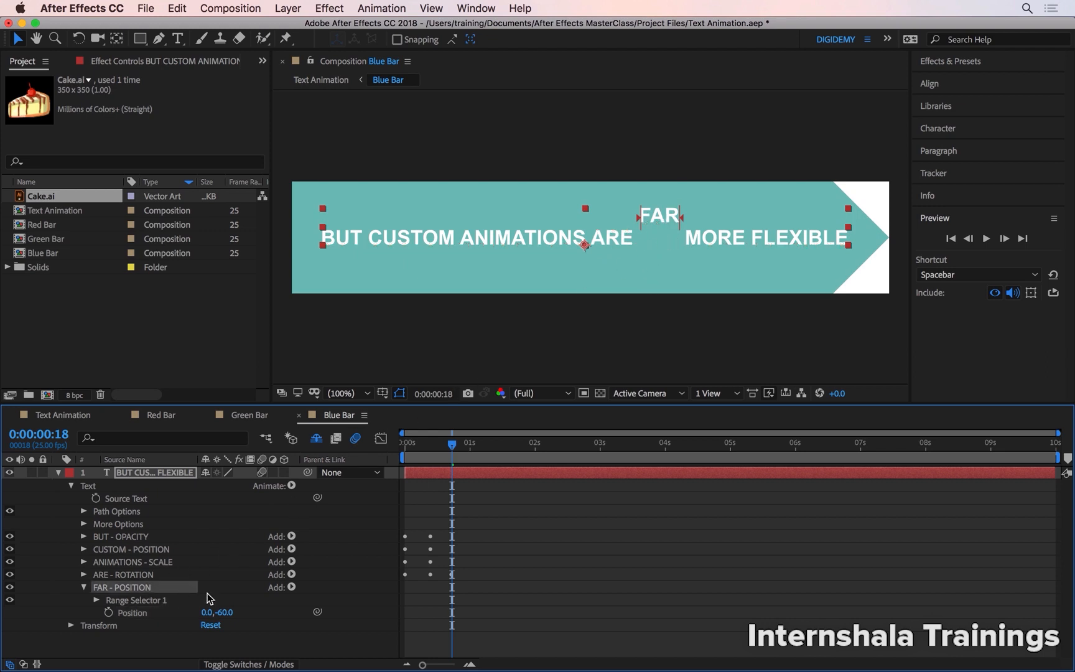
{"action": "left_click", "coordinate": [291, 587]}
{"action": "mouse_move", "coordinate": [304, 587]}
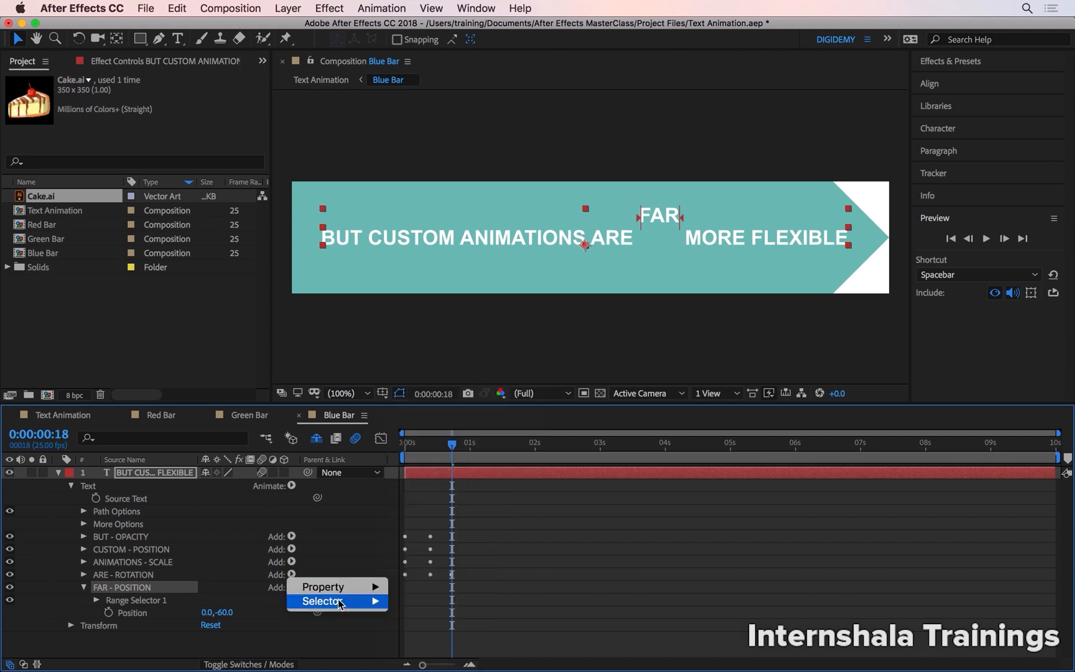
{"action": "mouse_move", "coordinate": [338, 607]}
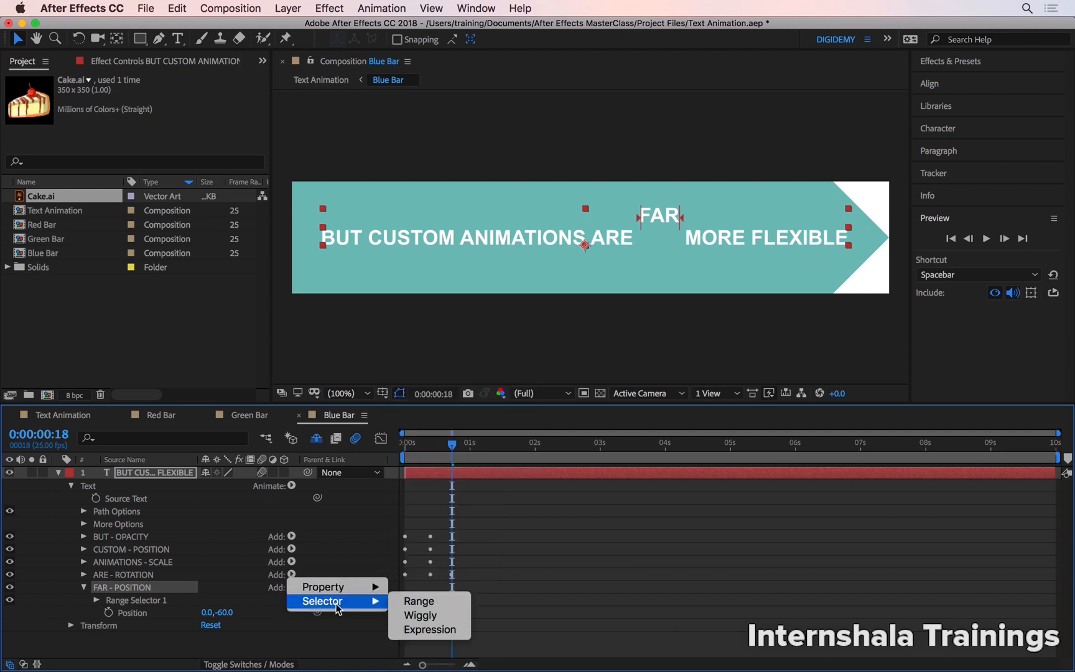
{"action": "left_click", "coordinate": [402, 617]}
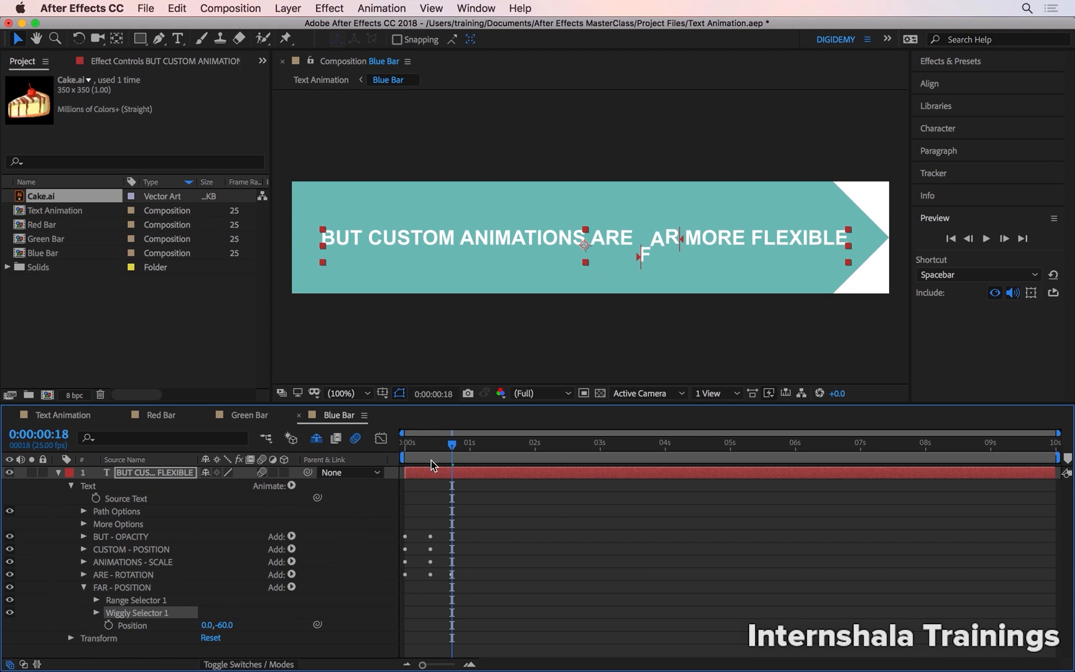
Preview the FAR wiggle from the start of the composition, at full view and close up.
{"action": "left_click_drag", "start_coordinate": [452, 444], "coordinate": [405, 448]}
{"action": "key", "text": "space"}
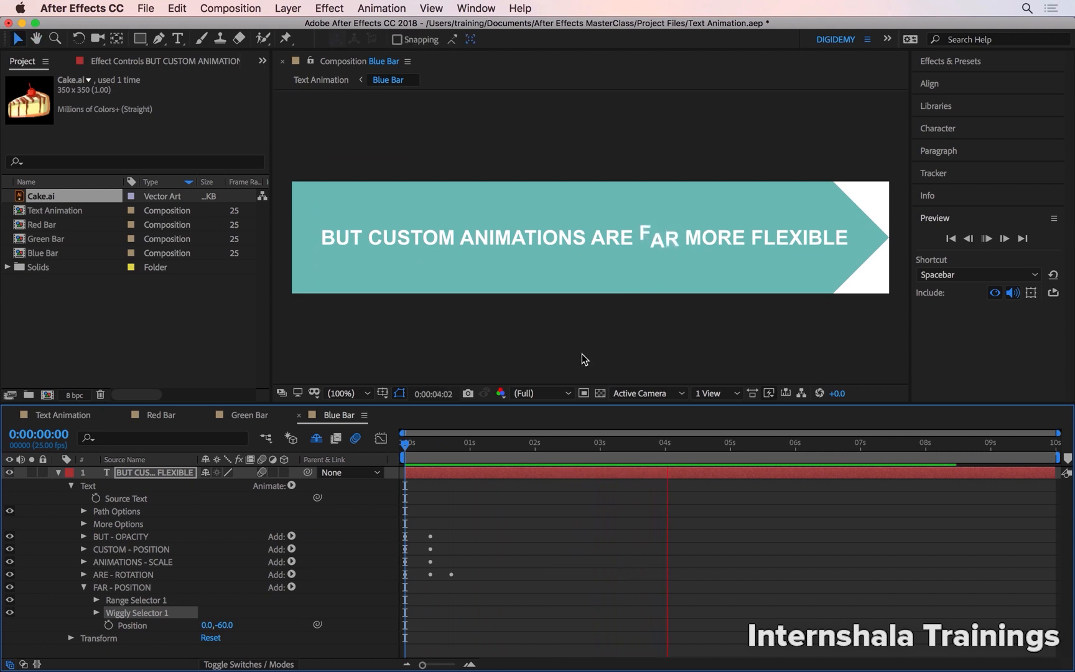
{"action": "key", "text": "space"}
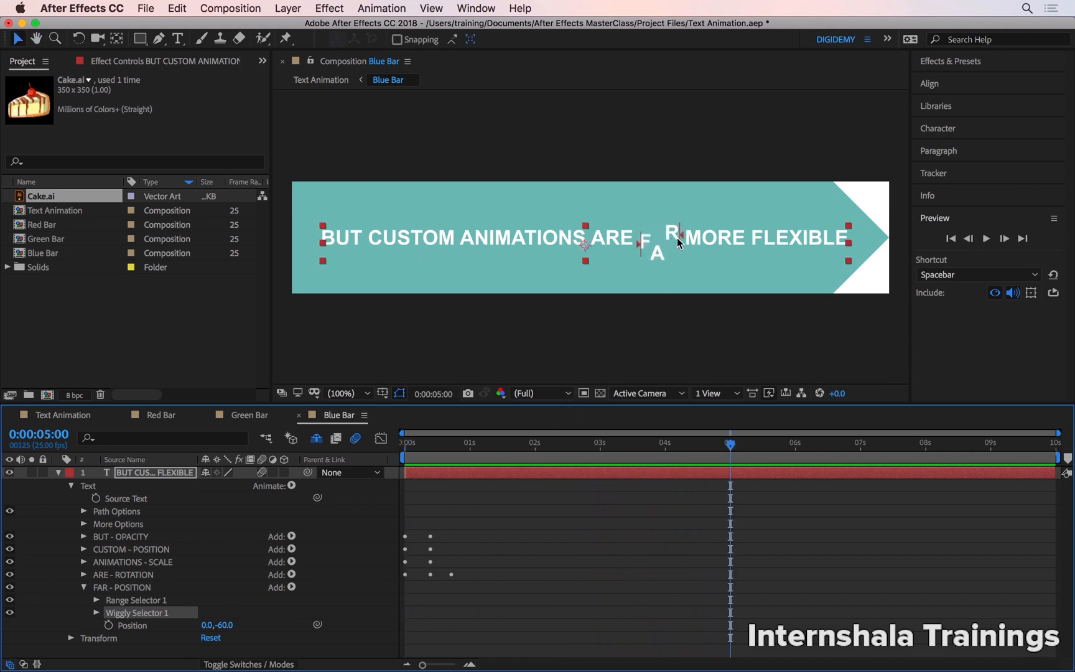
{"action": "scroll", "coordinate": [677, 238], "scroll_direction": "up", "scroll_amount": 4}
{"action": "key", "text": "Home"}
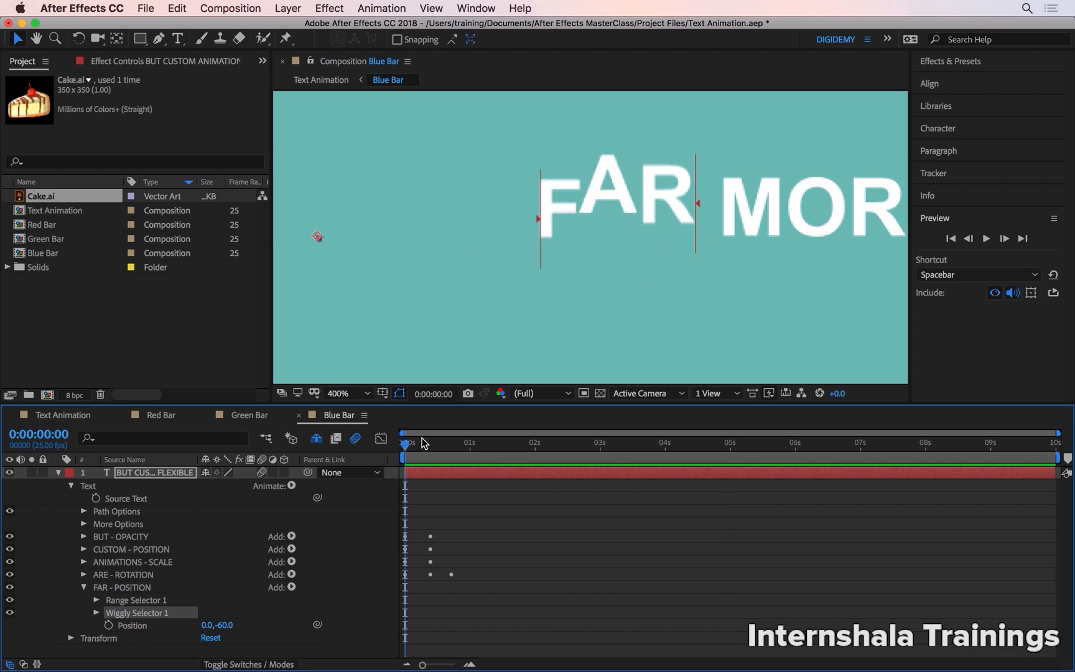
{"action": "key", "text": "space"}
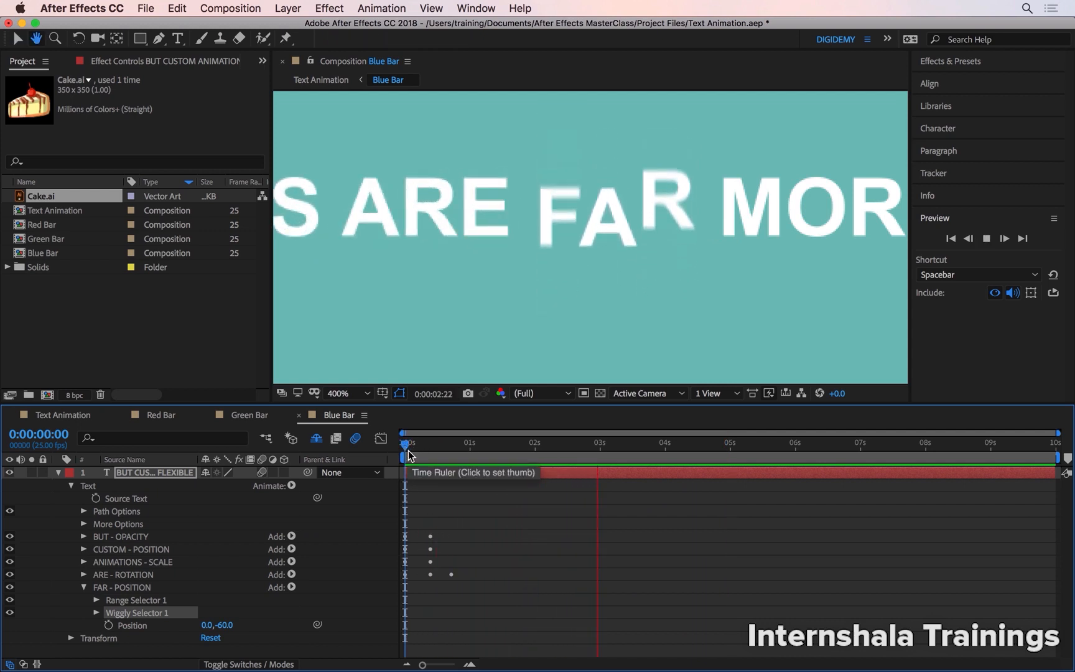
{"action": "key", "text": "space"}
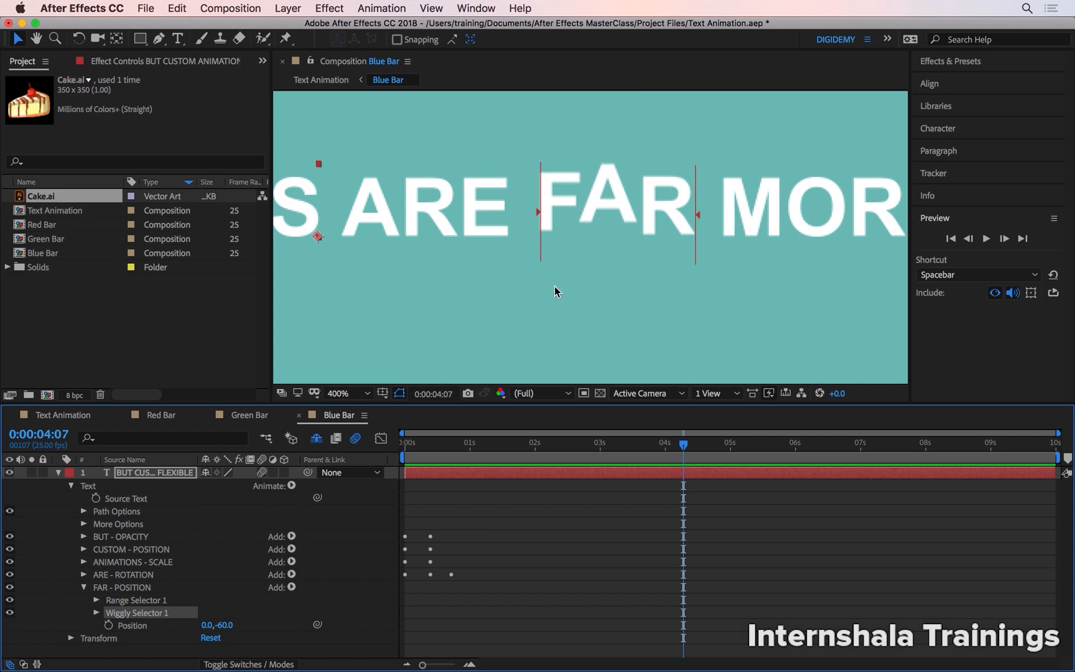
Try a vertical Position value of 10 for the FAR animator and preview the wiggle.
{"action": "left_click", "coordinate": [224, 625]}
{"action": "type", "text": "10"}
{"action": "key", "text": "Return"}
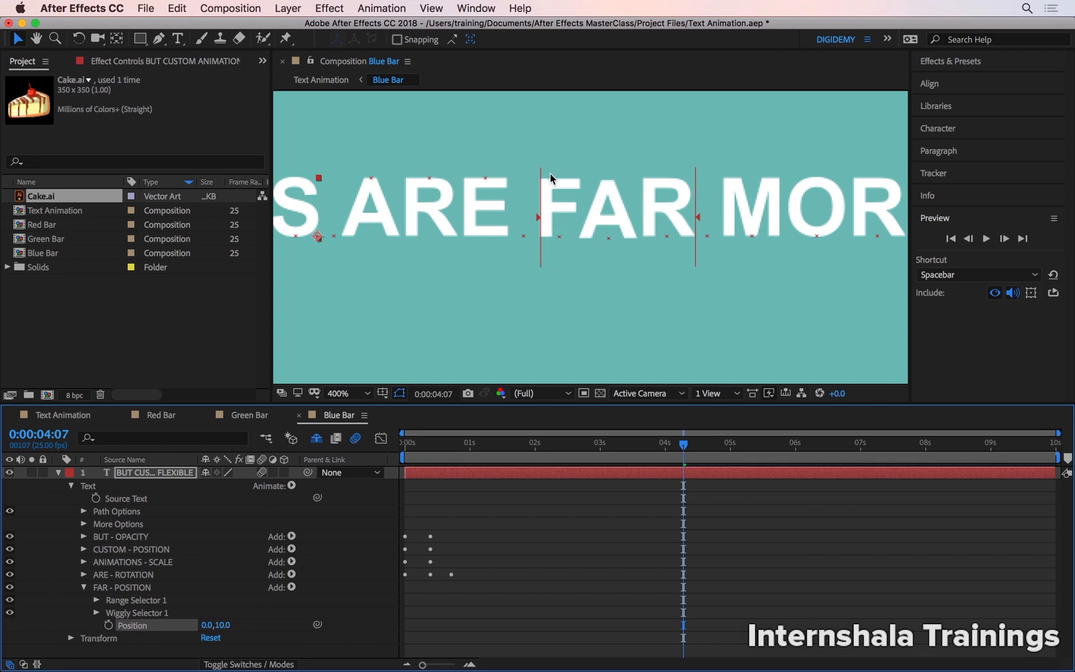
{"action": "key", "text": "space"}
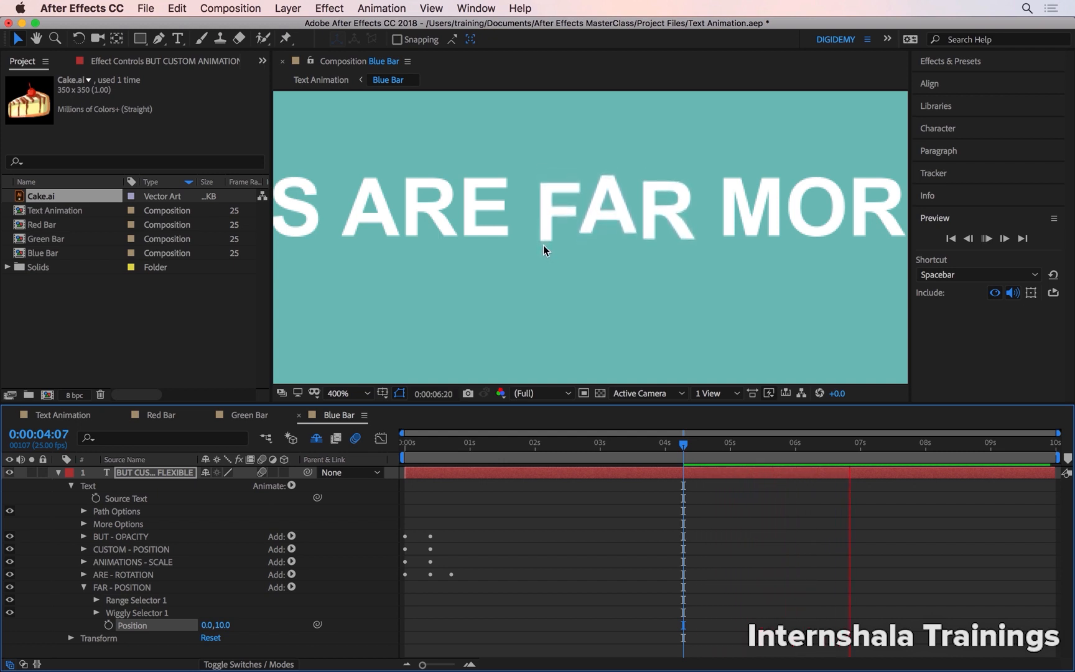
{"action": "key", "text": "space"}
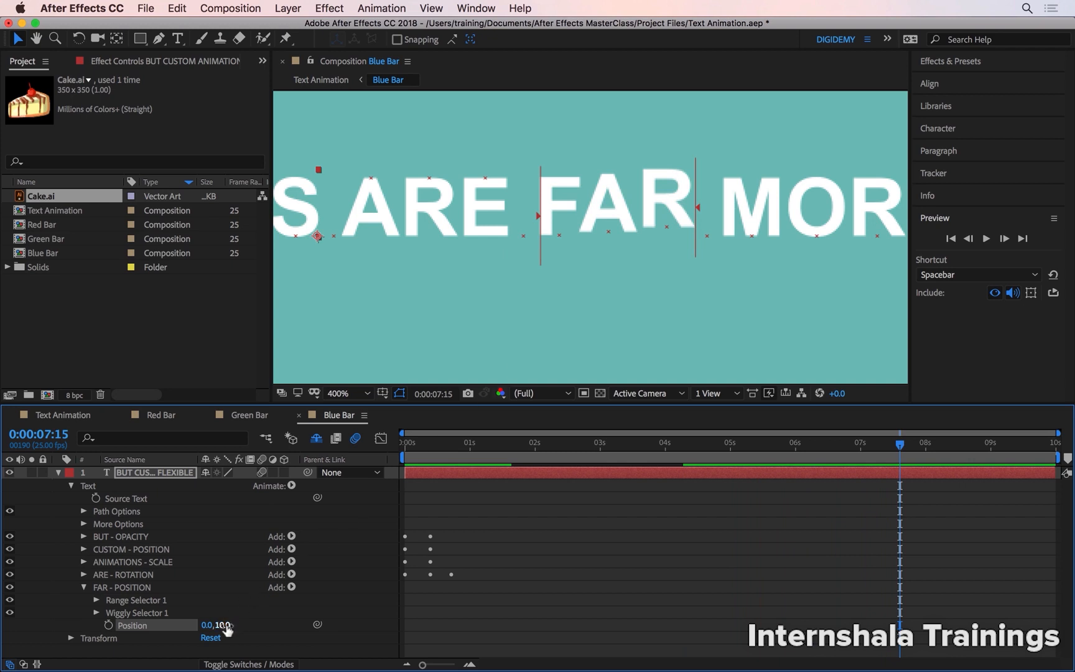
Try a vertical Position value of 239 for the FAR animator and preview the larger wiggle.
{"action": "left_click_drag", "start_coordinate": [226, 625], "coordinate": [395, 599]}
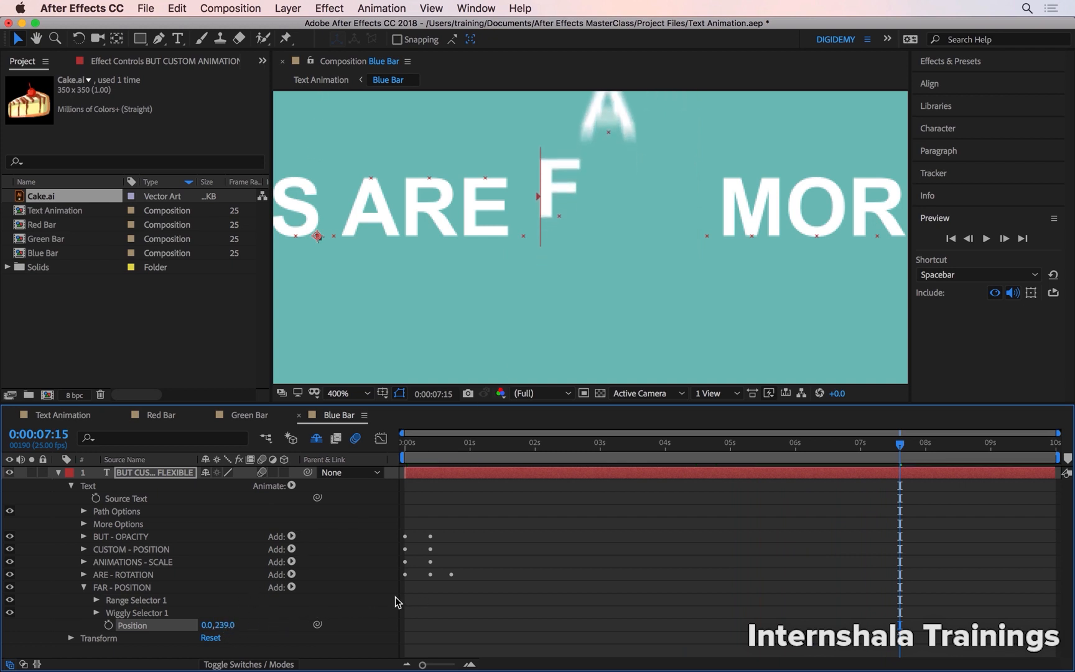
{"action": "scroll", "coordinate": [566, 299], "scroll_direction": "down", "scroll_amount": 2}
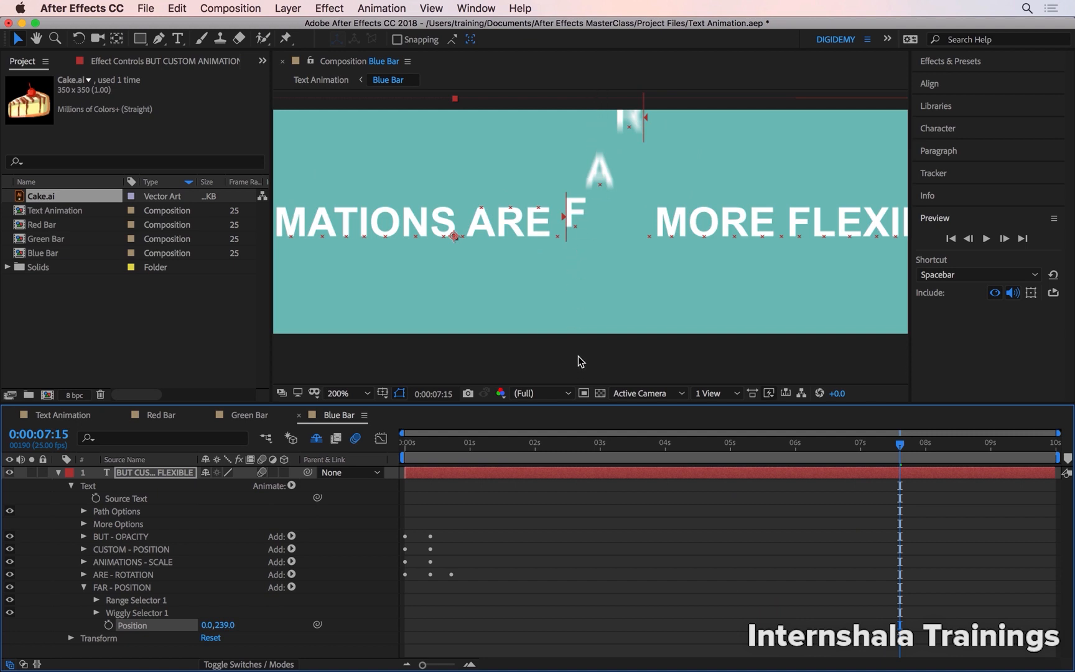
{"action": "key", "text": "space"}
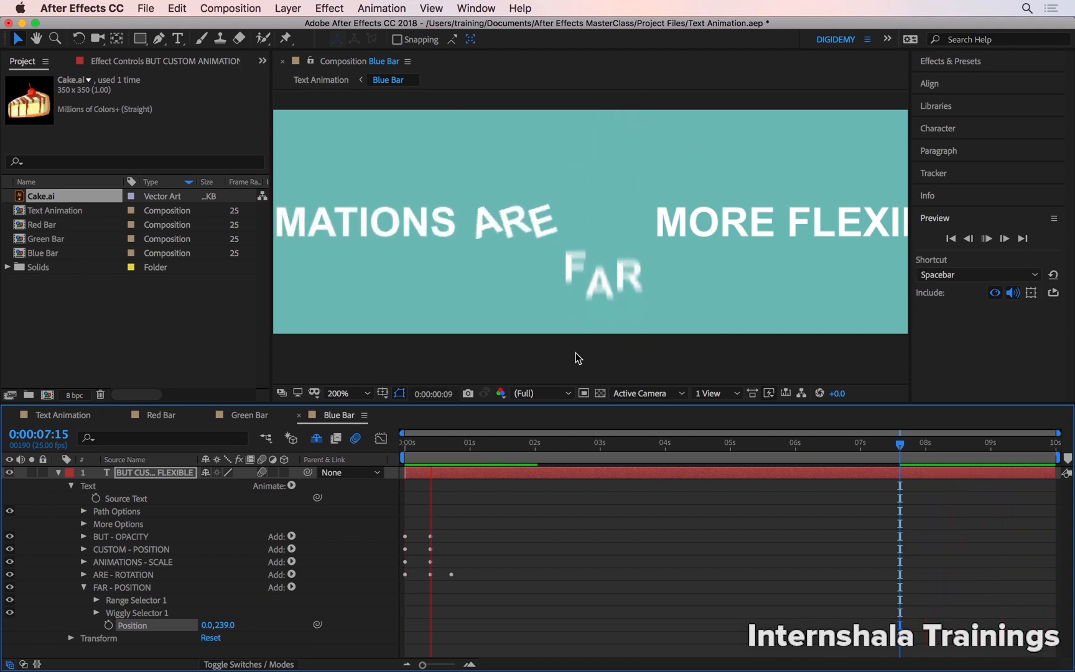
Set the FAR animator's vertical Position value to 50 and preview the wiggle.
{"action": "left_click", "coordinate": [226, 625]}
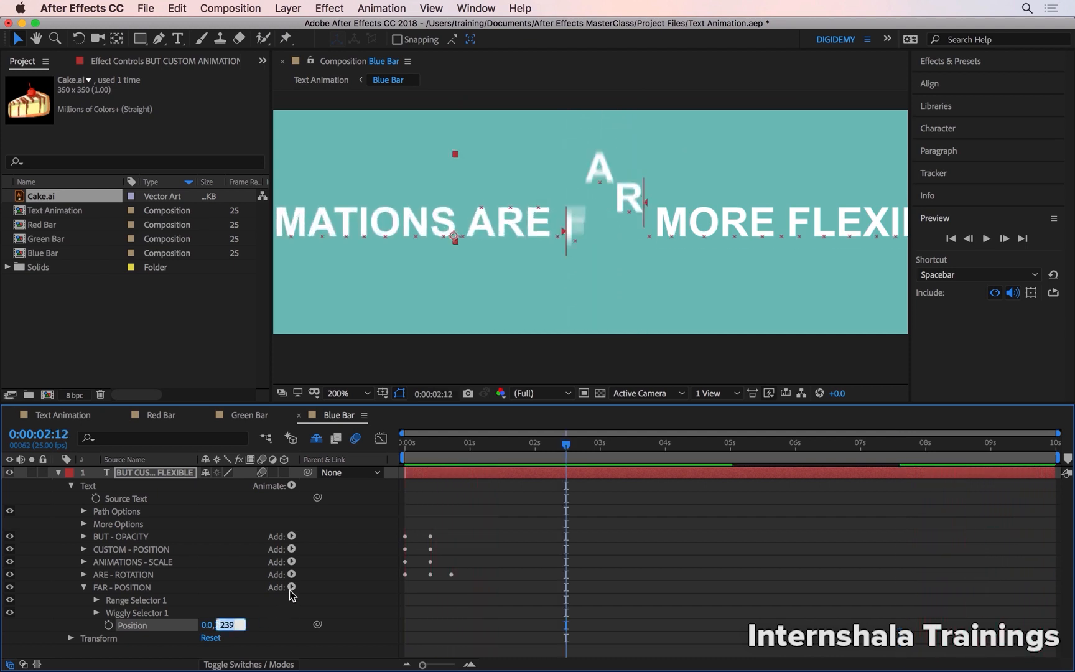
{"action": "type", "text": "50"}
{"action": "key", "text": "Return"}
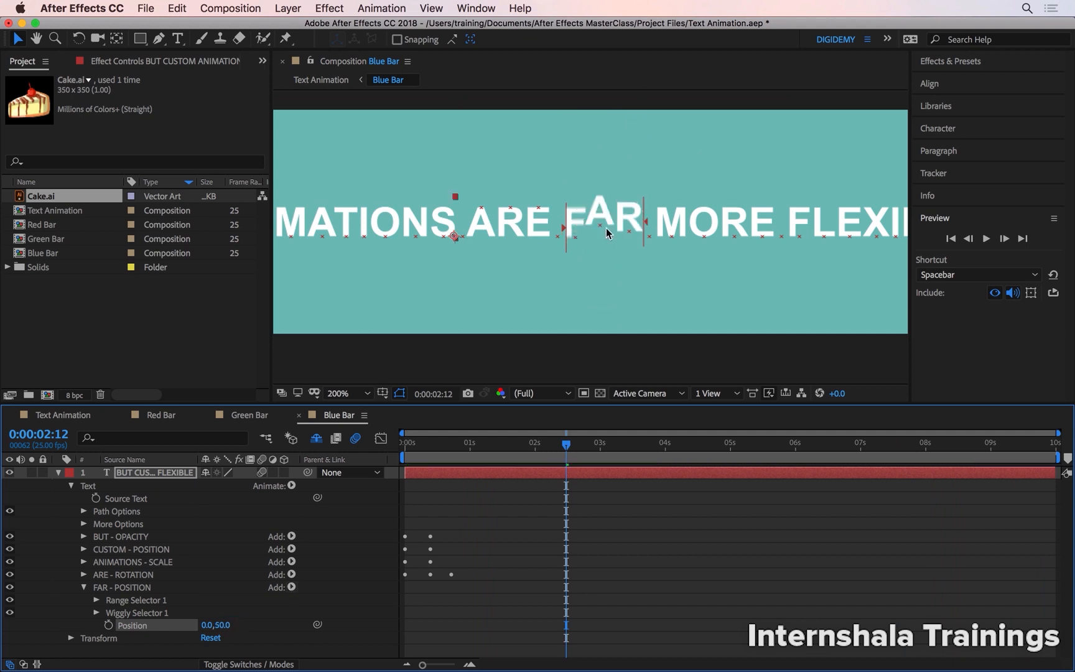
{"action": "key", "text": "space"}
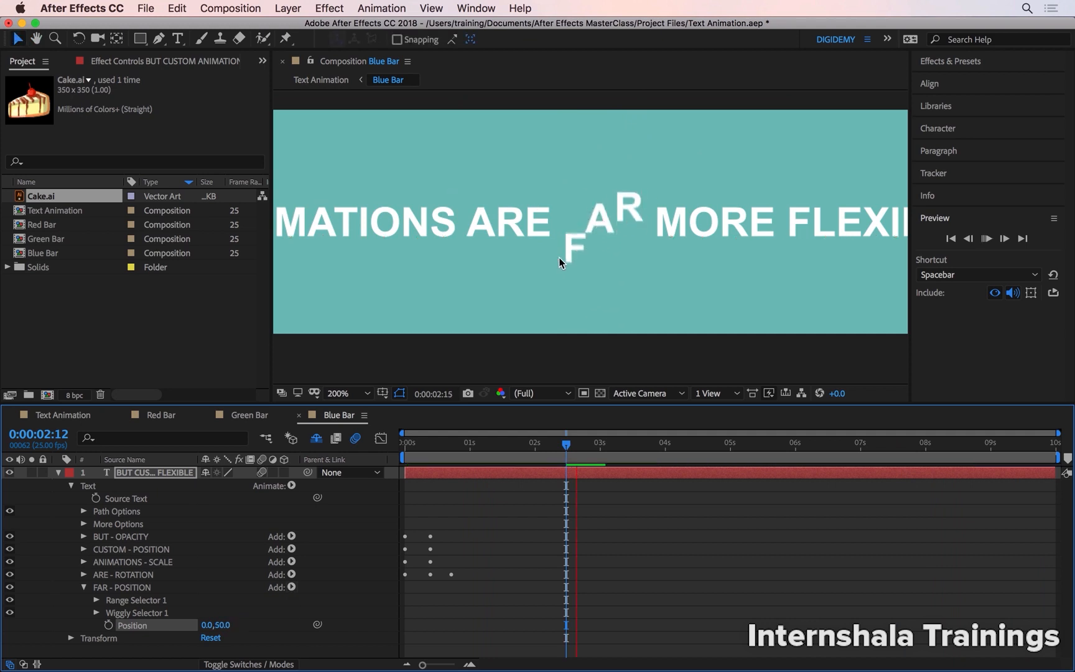
{"action": "key", "text": "space"}
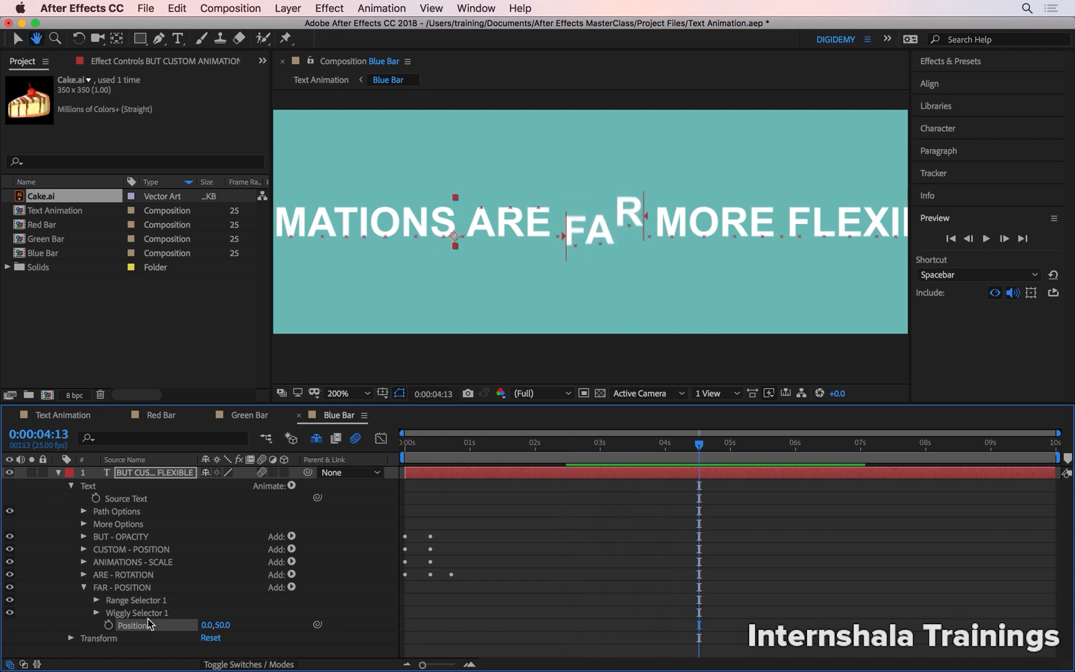
Set the FAR animator's Wiggly Selector to 5 Wiggles/Second and preview from the start.
{"action": "left_click", "coordinate": [97, 613]}
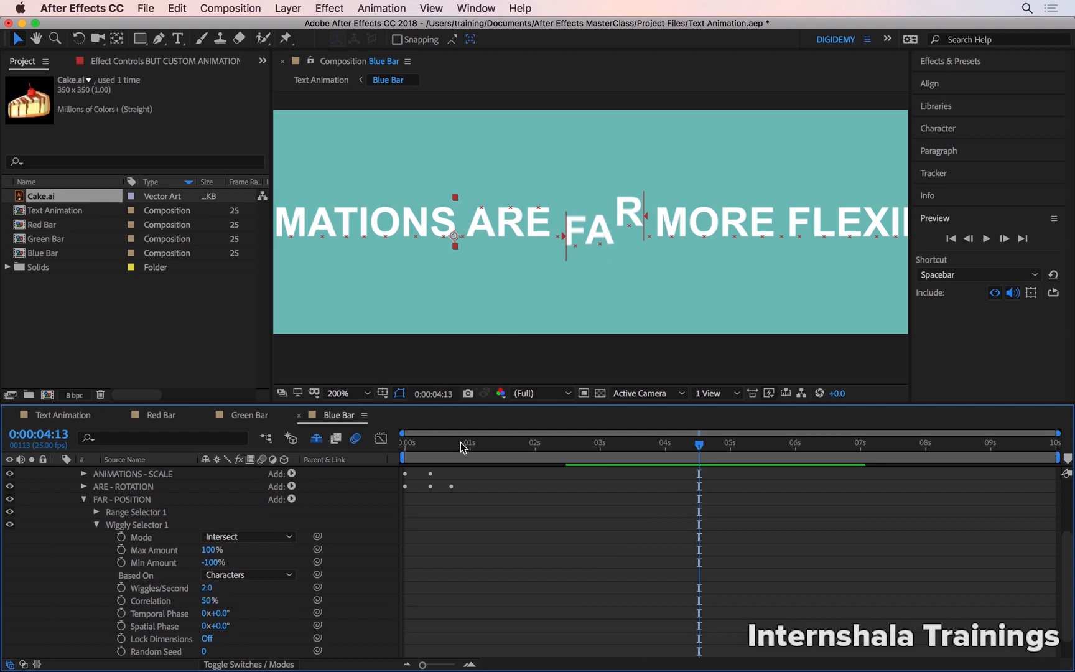
{"action": "left_click_drag", "start_coordinate": [462, 446], "coordinate": [367, 467]}
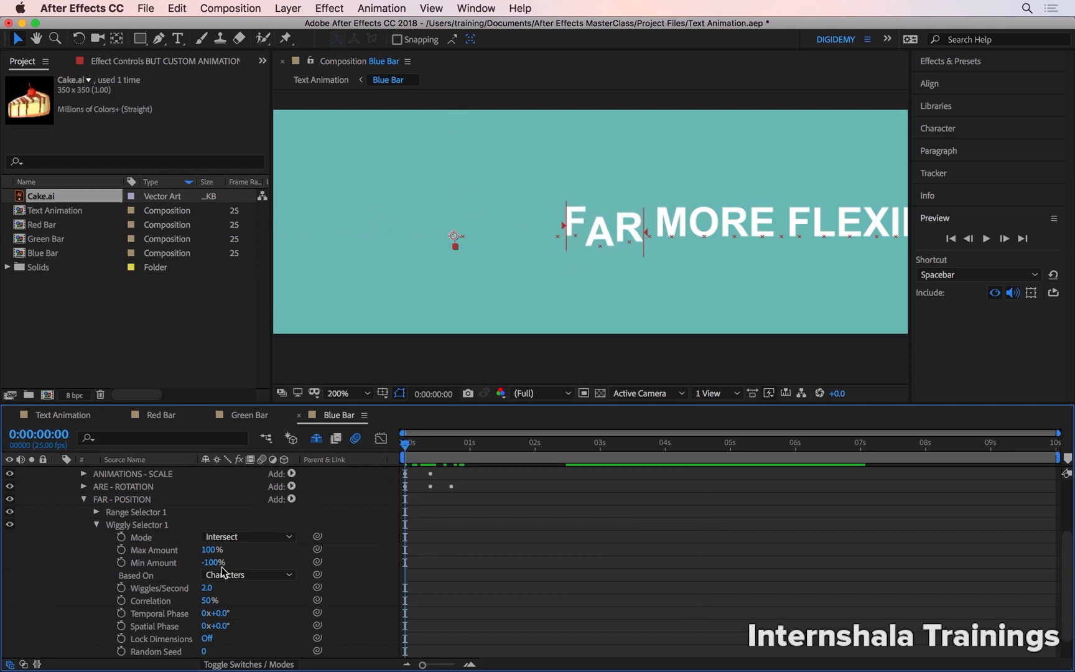
{"action": "left_click", "coordinate": [207, 588]}
{"action": "type", "text": "5"}
{"action": "key", "text": "Return"}
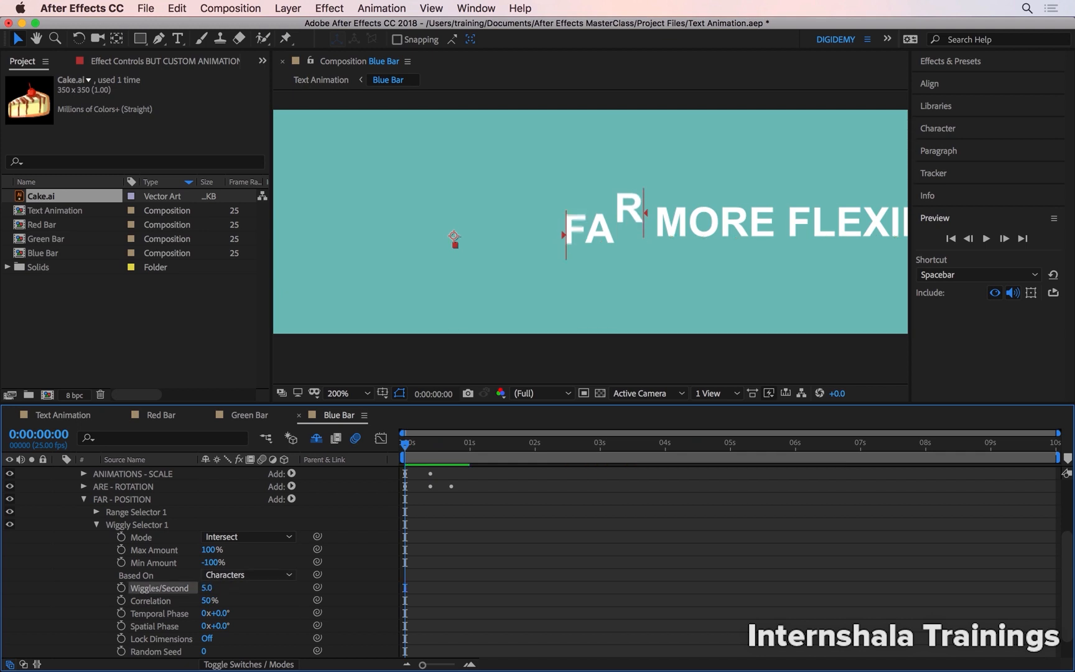
{"action": "key", "text": "space"}
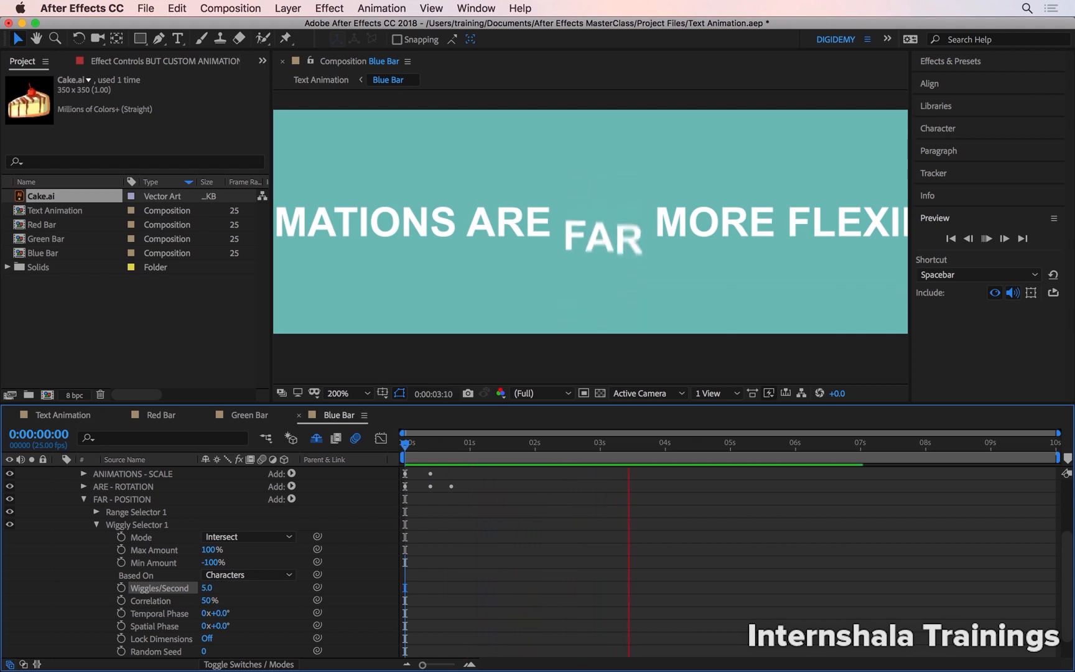
{"action": "key", "text": "space"}
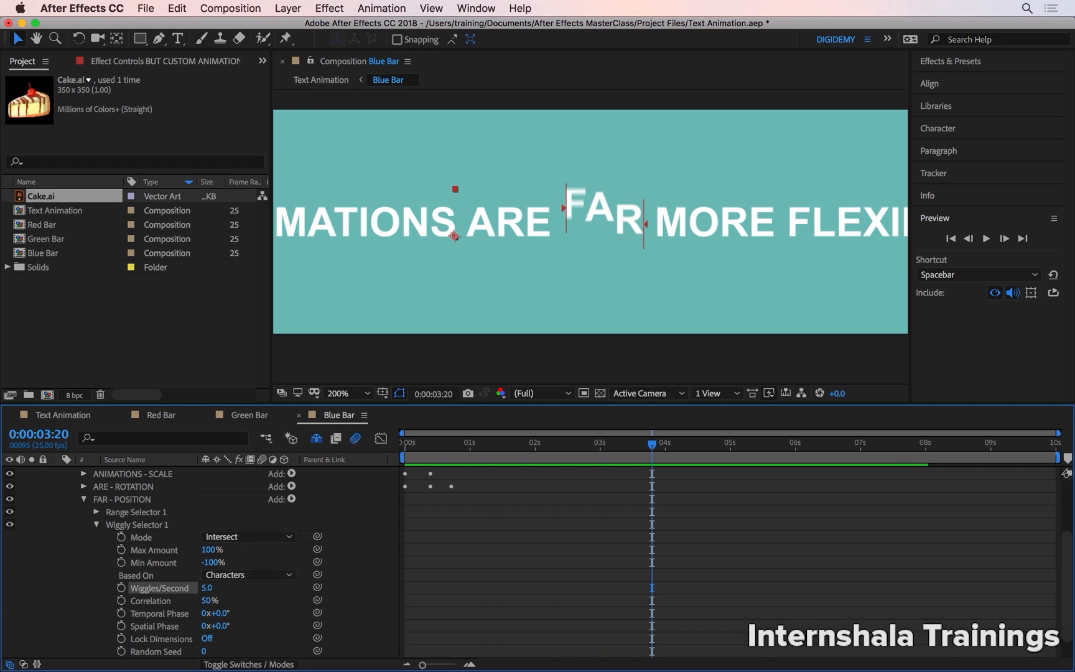
Preview the FAR wiggle with the Wiggly Selector's Correlation at 100%, and set Correlation to 0%.
{"action": "left_click_drag", "start_coordinate": [207, 600], "coordinate": [241, 600]}
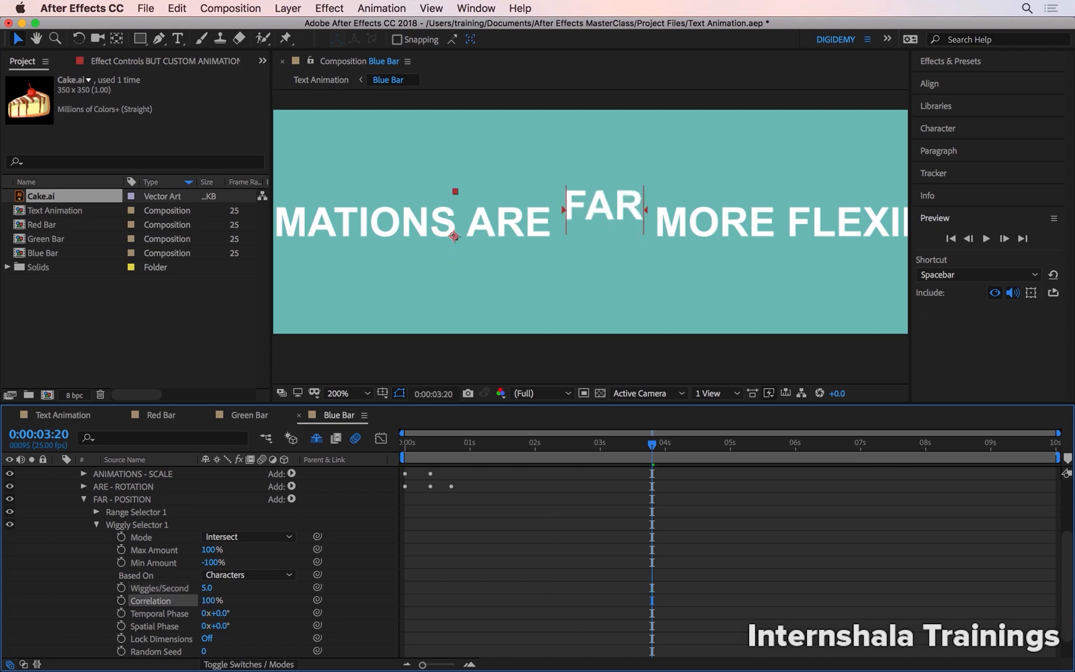
{"action": "key", "text": "space"}
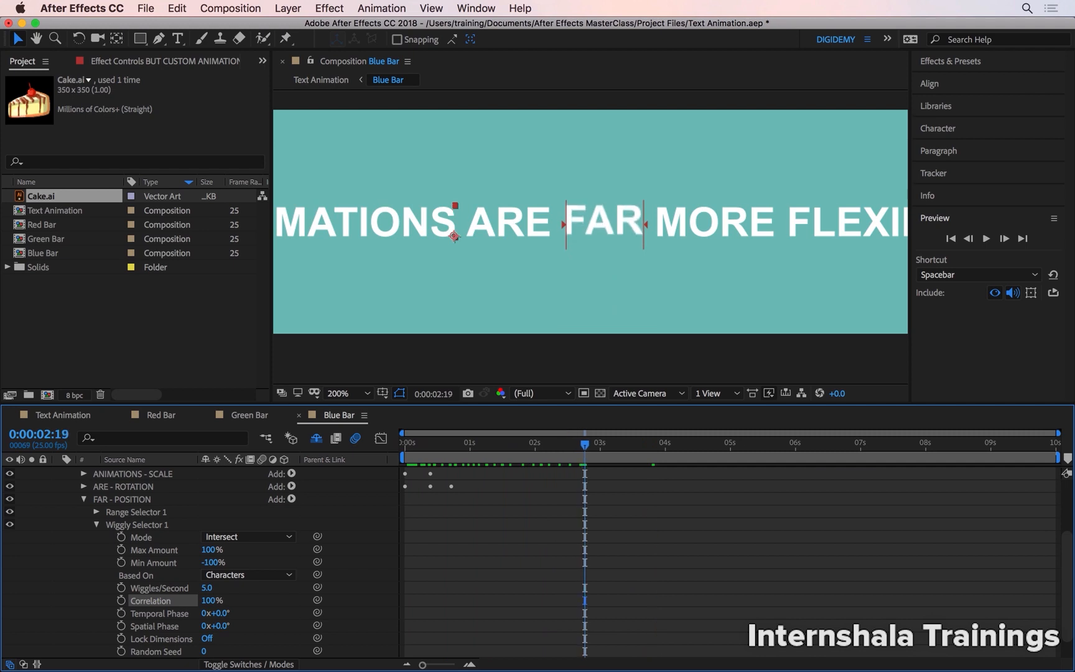
{"action": "left_click", "coordinate": [208, 600]}
{"action": "type", "text": "0"}
{"action": "key", "text": "Return"}
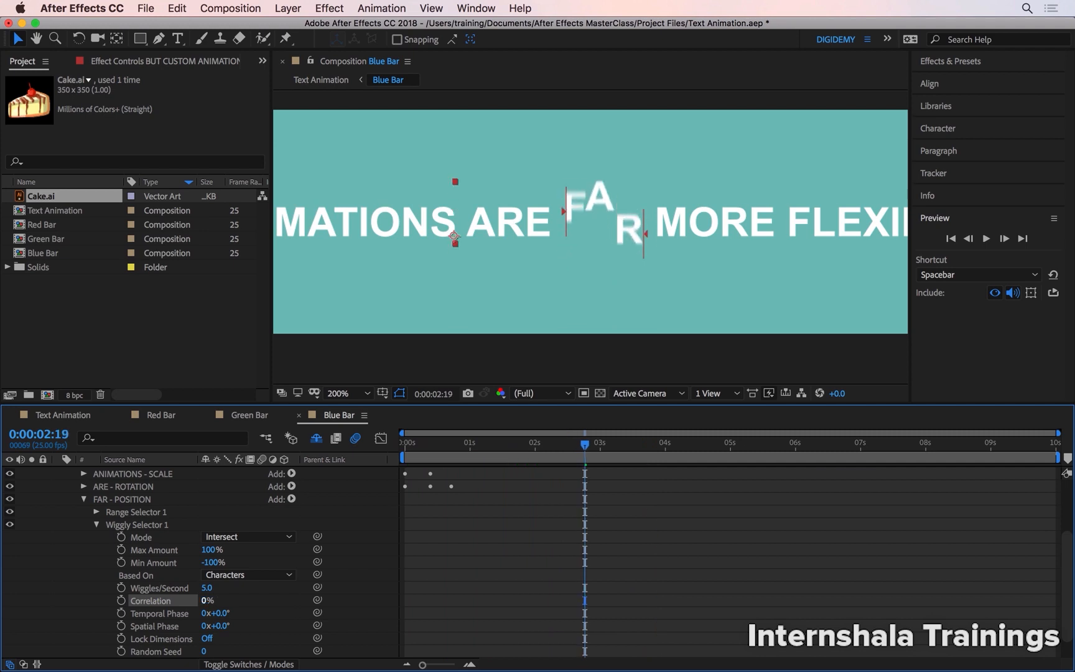
Preview the FAR wiggle with Correlation at 0% and collapse the FAR - POSITION animator.
{"action": "key", "text": "space"}
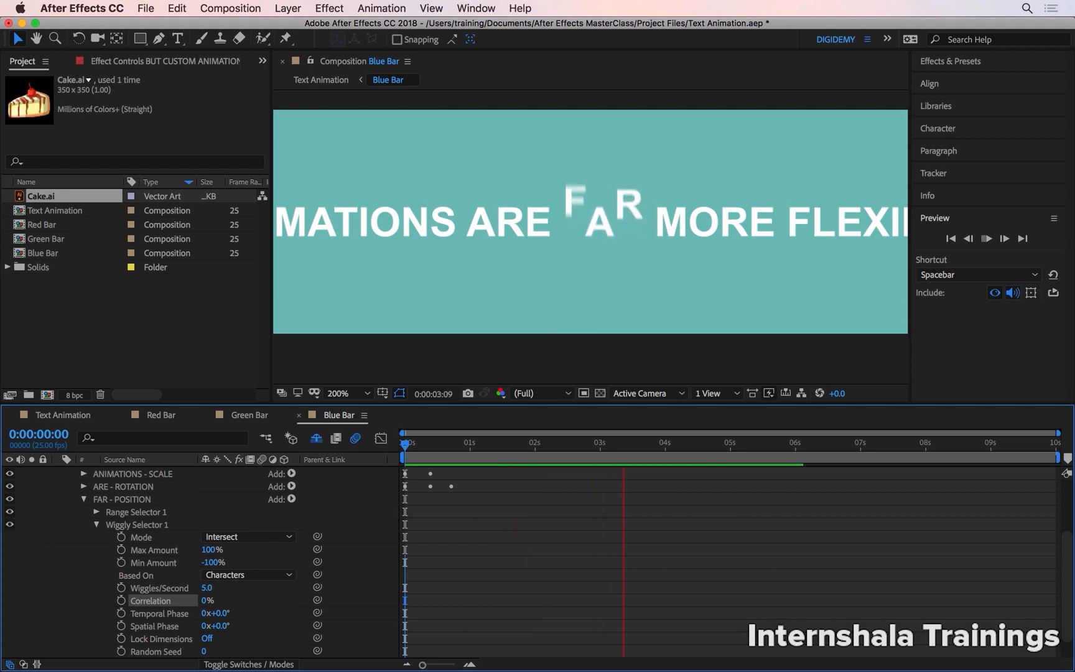
{"action": "key", "text": "space"}
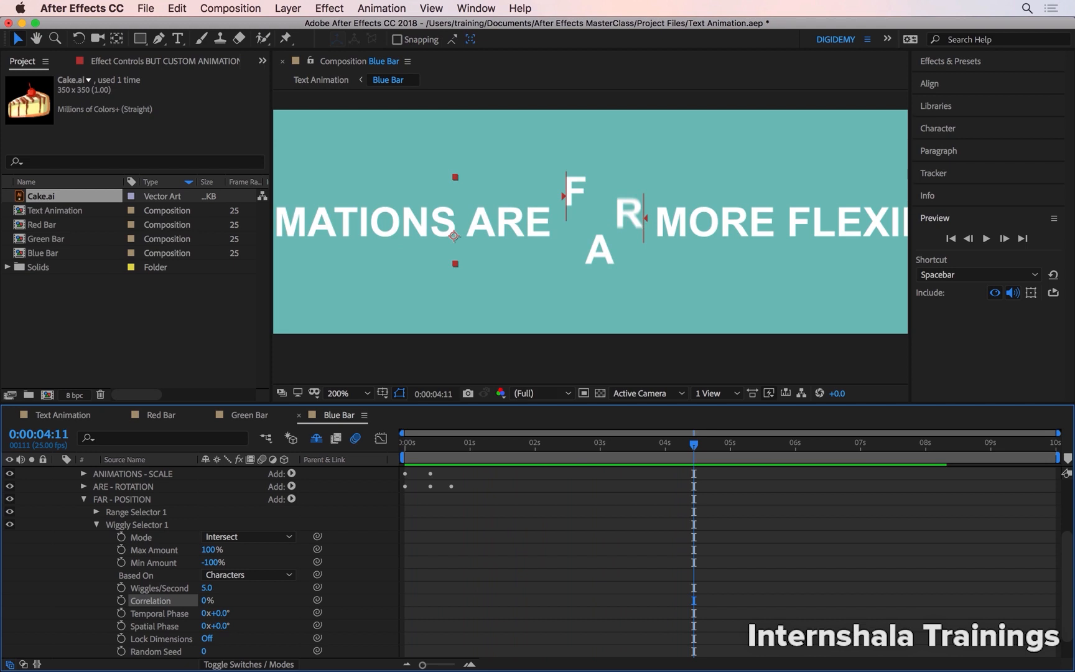
{"action": "left_click", "coordinate": [83, 499]}
{"action": "key", "text": "super+shift+a"}
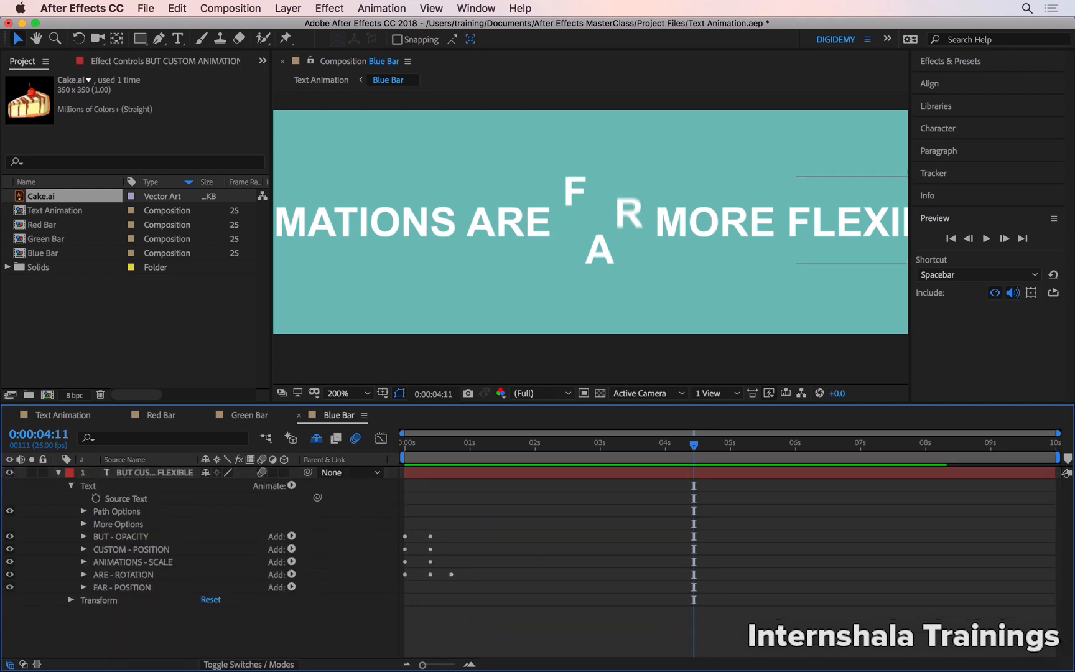
Add a Scale text animator to the text layer and rename it MORE - SCALE.
{"action": "left_click", "coordinate": [291, 485]}
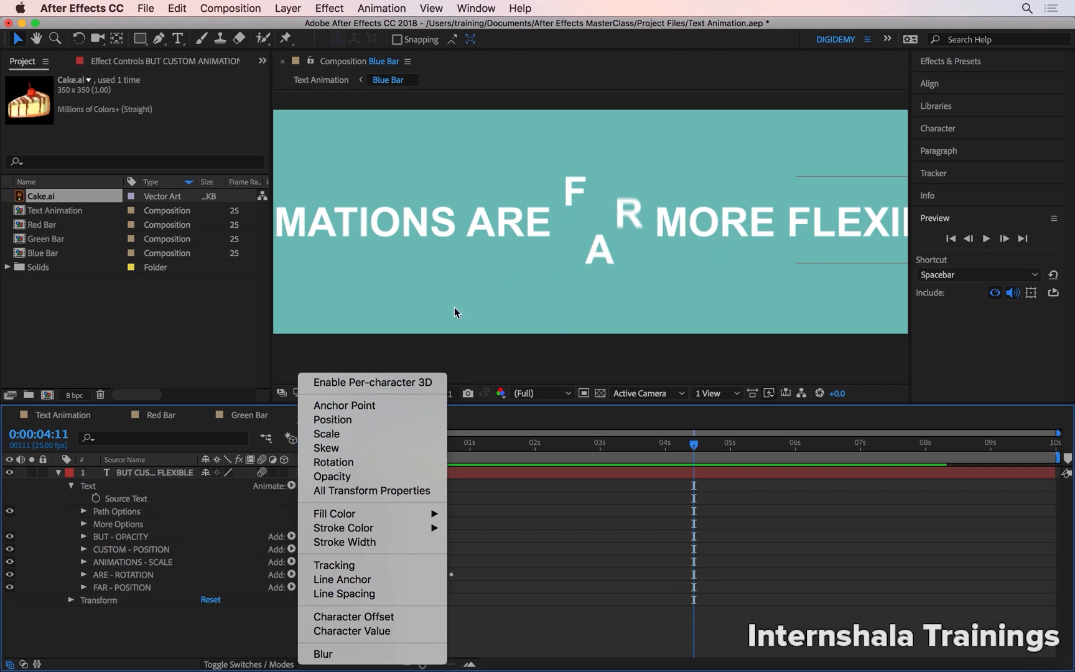
{"action": "left_click", "coordinate": [344, 437]}
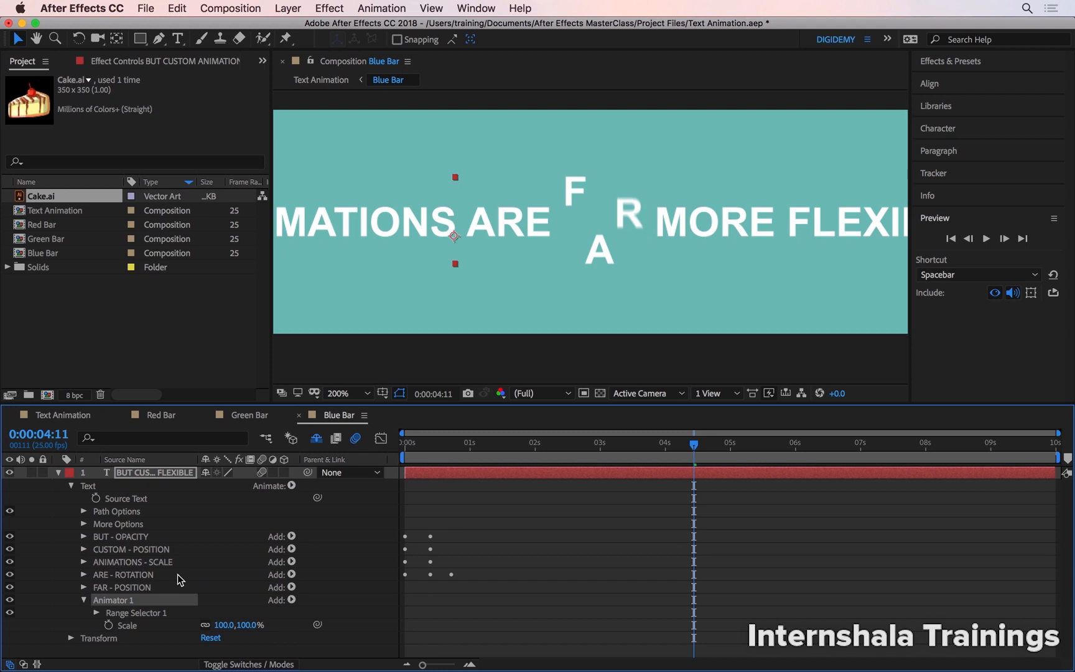
{"action": "key", "text": "Return"}
{"action": "type", "text": "MORE - S"}
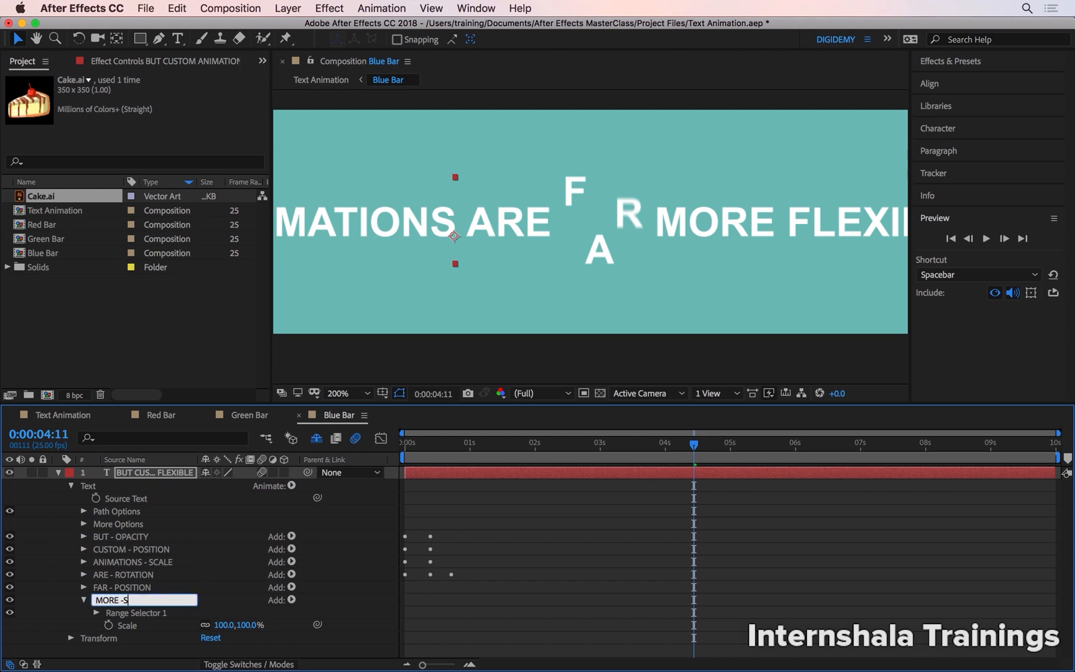
{"action": "type", "text": "CALE"}
{"action": "key", "text": "Return"}
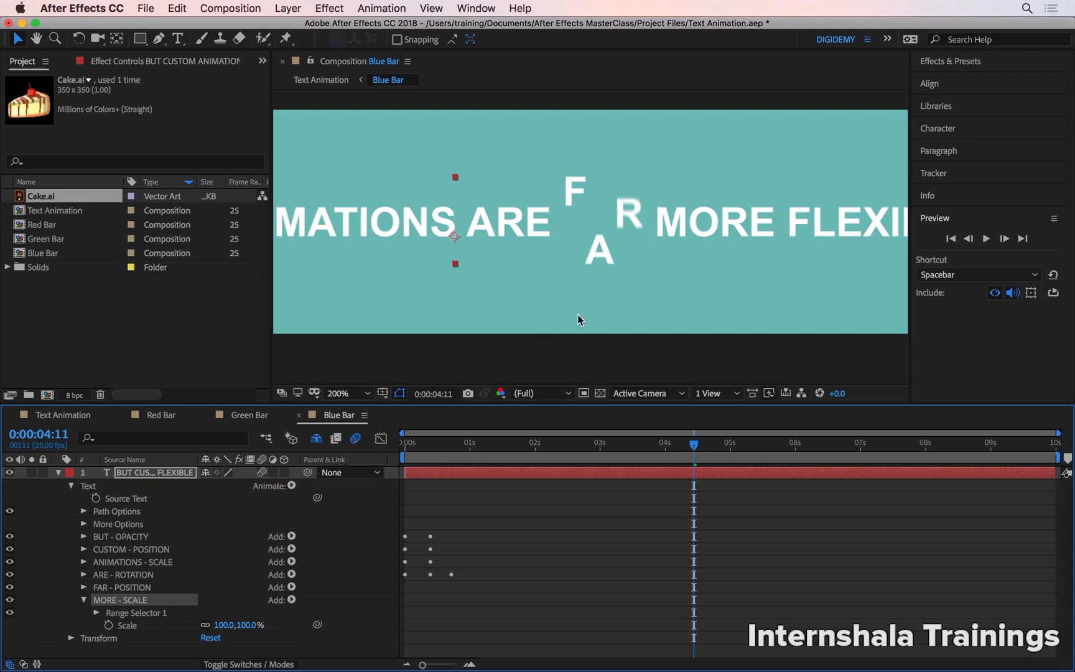
Restrict the MORE - SCALE animator's range to the word MORE by moving its end and start boundaries around it.
{"action": "scroll", "coordinate": [591, 289], "scroll_direction": "down", "scroll_amount": 1}
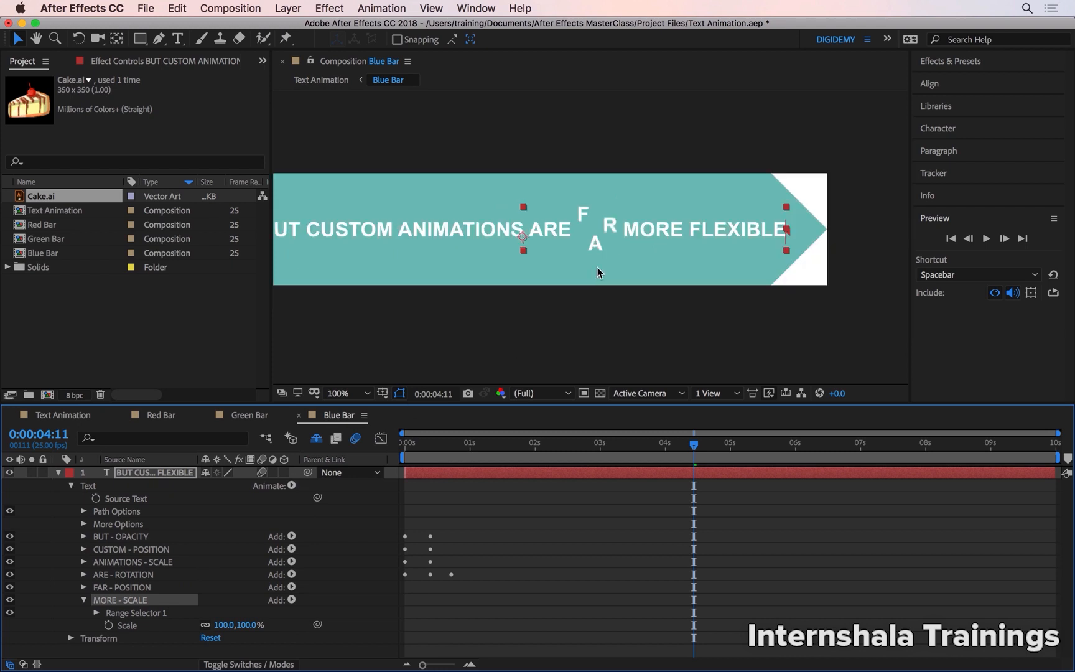
{"action": "left_click", "coordinate": [791, 238]}
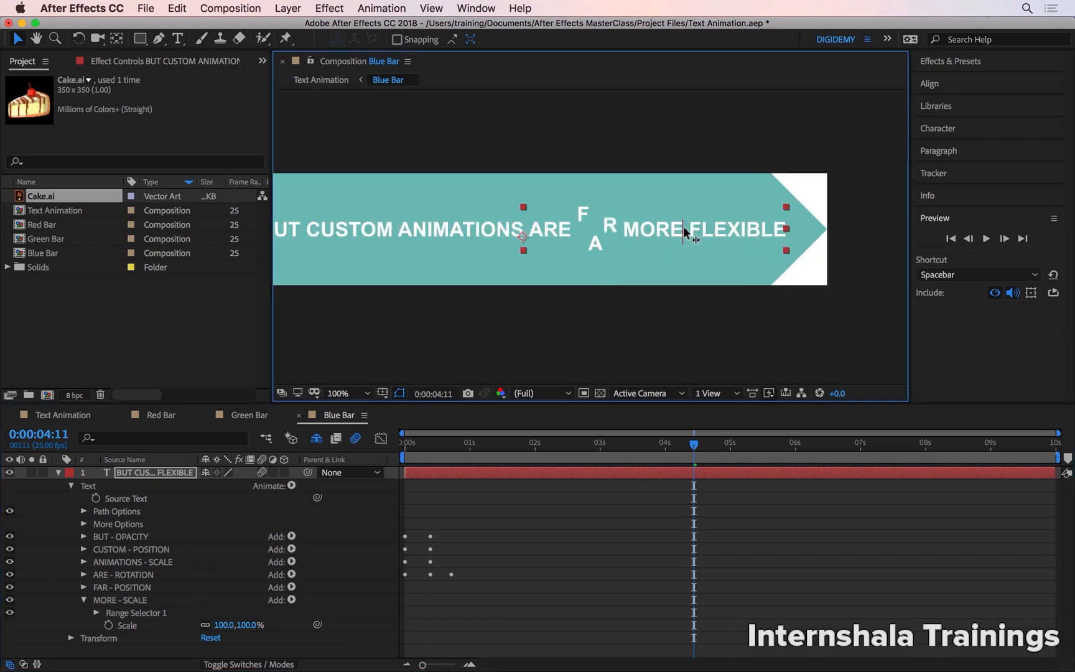
{"action": "key", "text": "h"}
{"action": "left_click_drag", "start_coordinate": [594, 254], "coordinate": [661, 269]}
{"action": "key", "text": "v"}
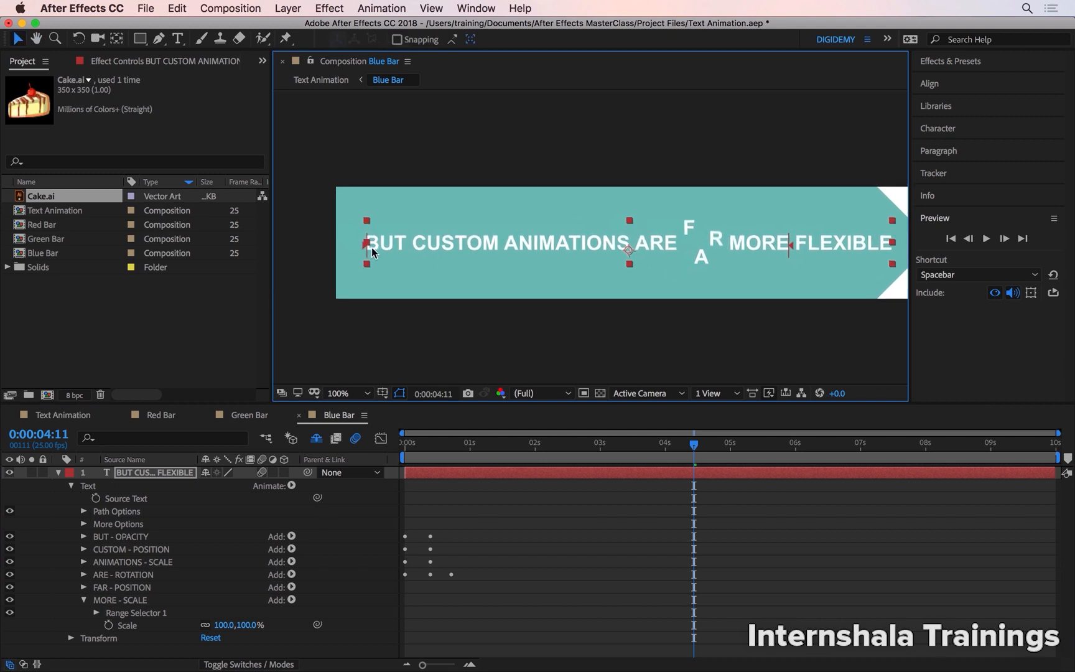
{"action": "left_click_drag", "start_coordinate": [368, 245], "coordinate": [738, 249]}
Set the MORE - SCALE animator's Scale to 112% and add a Wiggly selector to it.
{"action": "left_click_drag", "start_coordinate": [241, 620], "coordinate": [252, 622]}
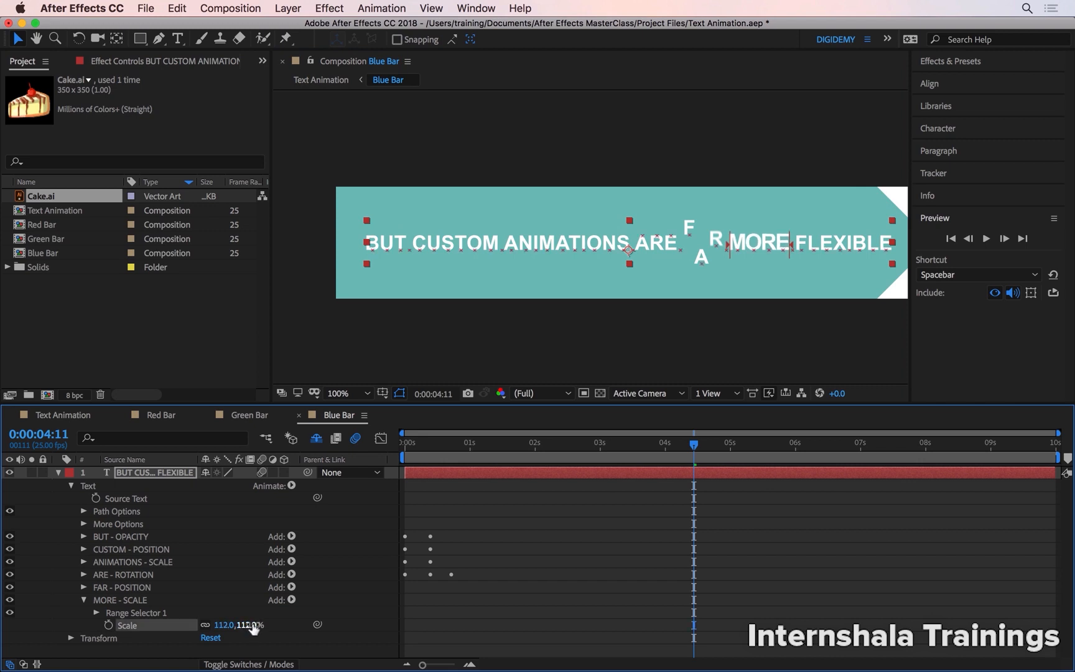
{"action": "left_click", "coordinate": [290, 600]}
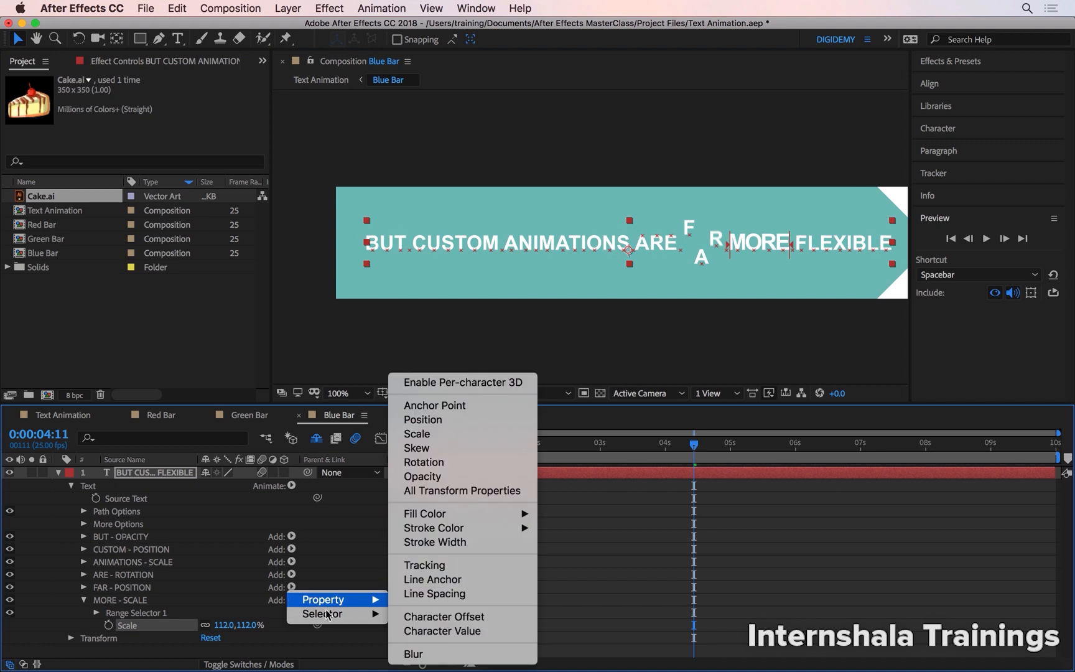
{"action": "mouse_move", "coordinate": [348, 614]}
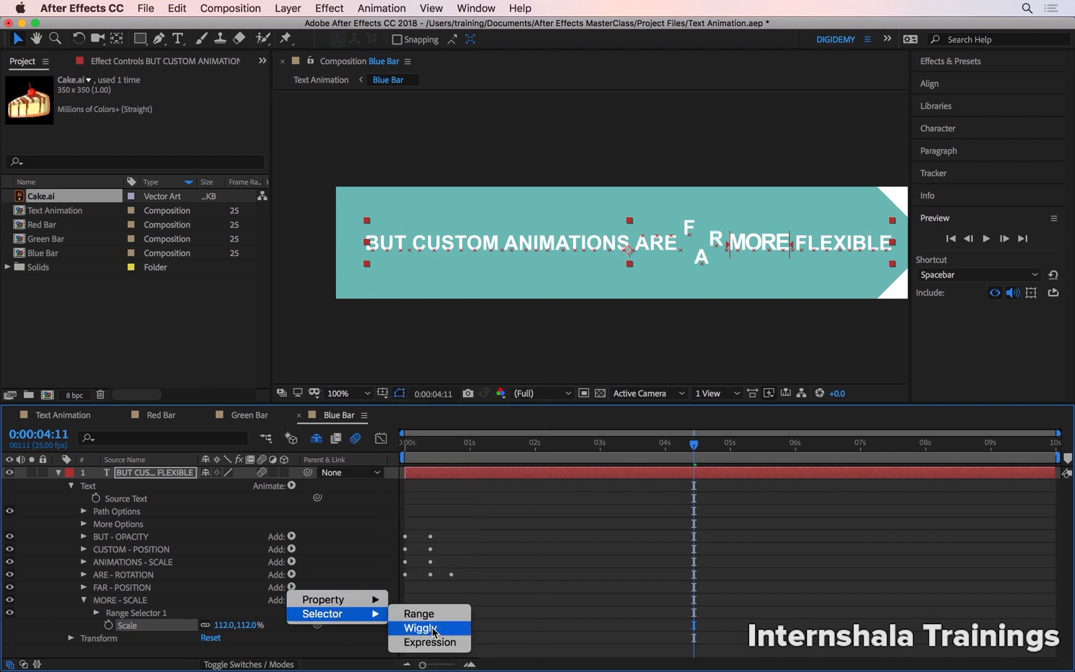
{"action": "left_click", "coordinate": [429, 628]}
Preview the scale wiggle on the word MORE from the start of the timeline.
{"action": "key", "text": "space"}
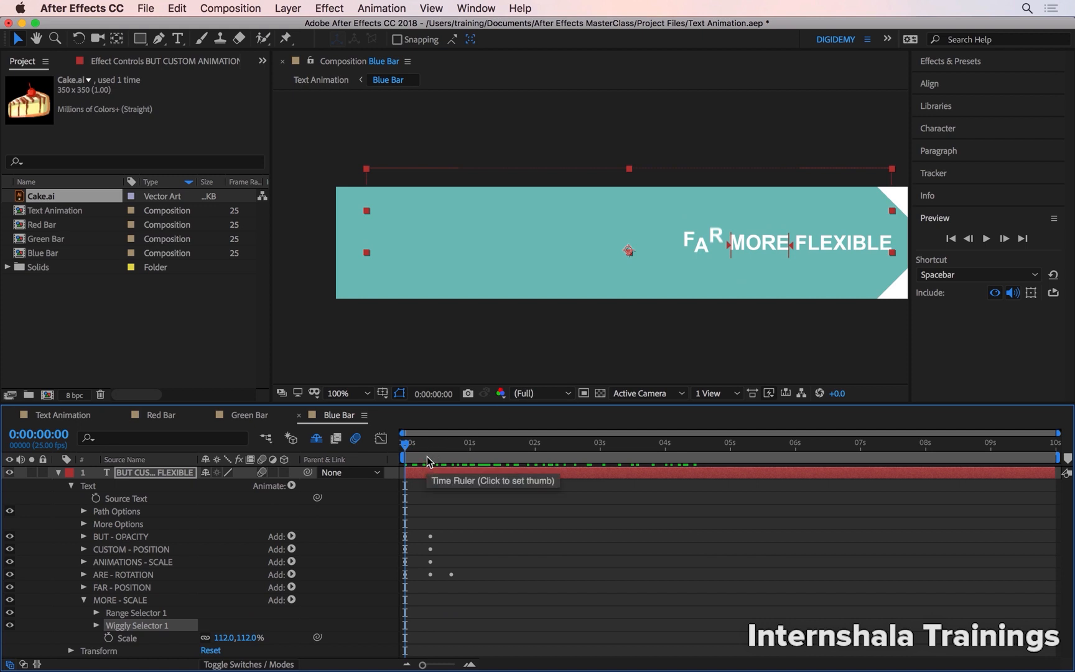
{"action": "key", "text": "space"}
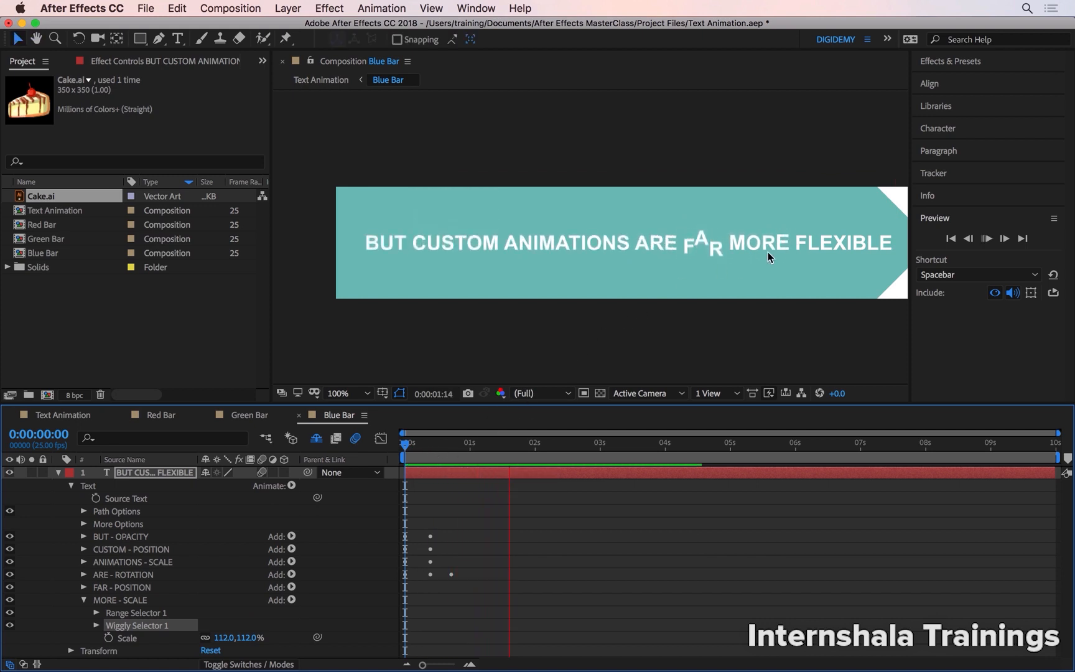
{"action": "key", "text": "space"}
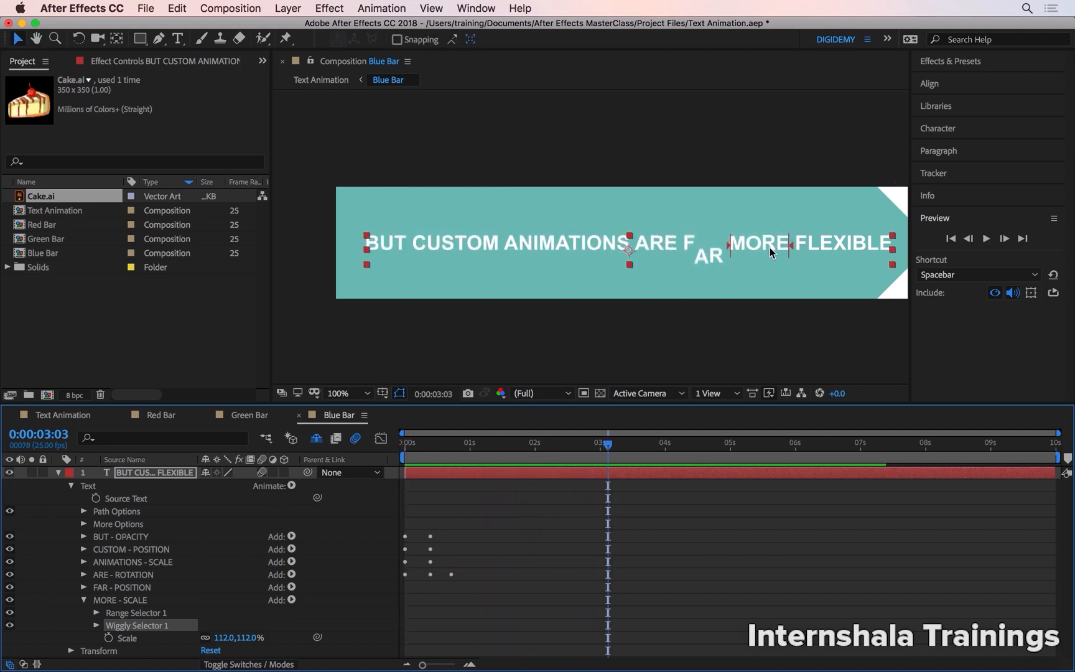
Set the MORE animator's Wiggly Selector to 4 Wiggles/Second, preview the motion and collapse the animator.
{"action": "left_click", "coordinate": [97, 625]}
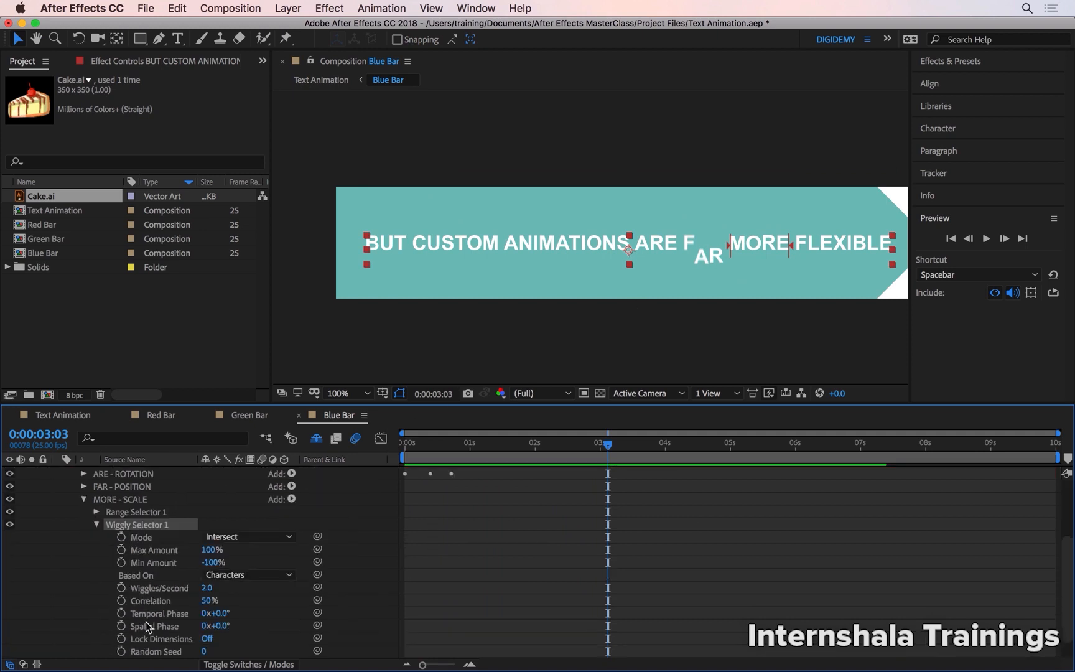
{"action": "left_click", "coordinate": [207, 588]}
{"action": "type", "text": "4"}
{"action": "key", "text": "Return"}
{"action": "key", "text": "space"}
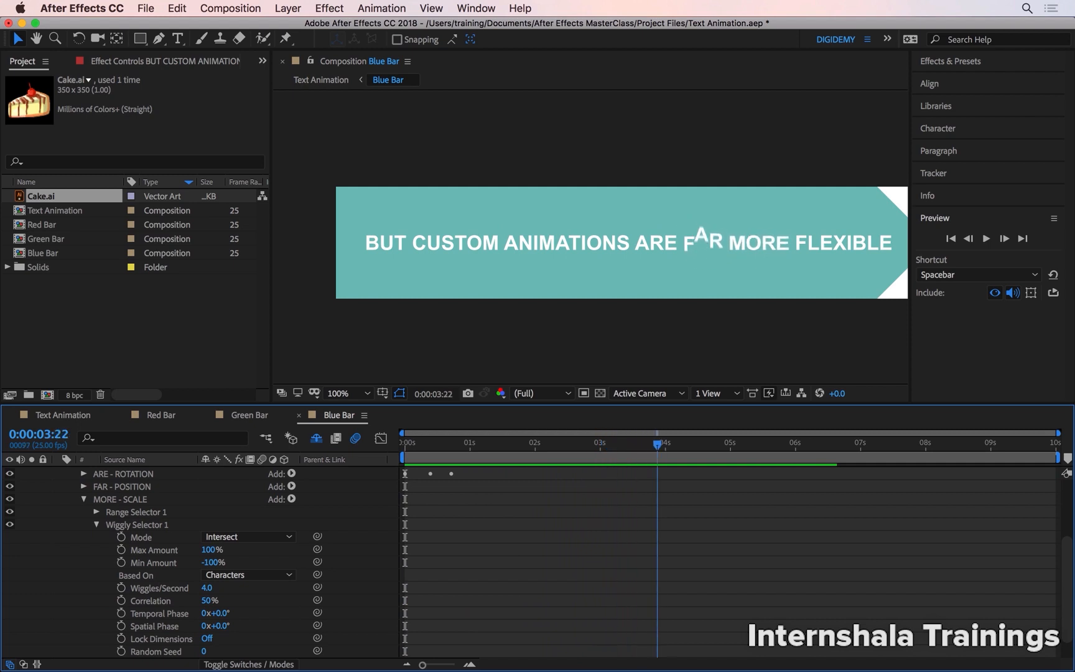
{"action": "key", "text": "space"}
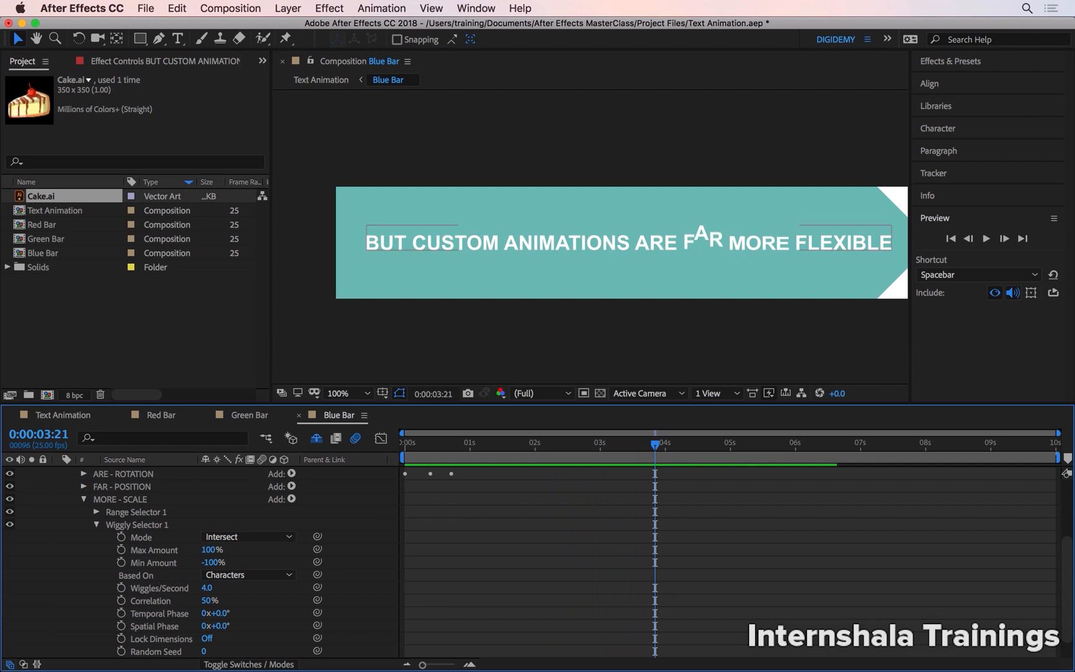
{"action": "left_click", "coordinate": [84, 500]}
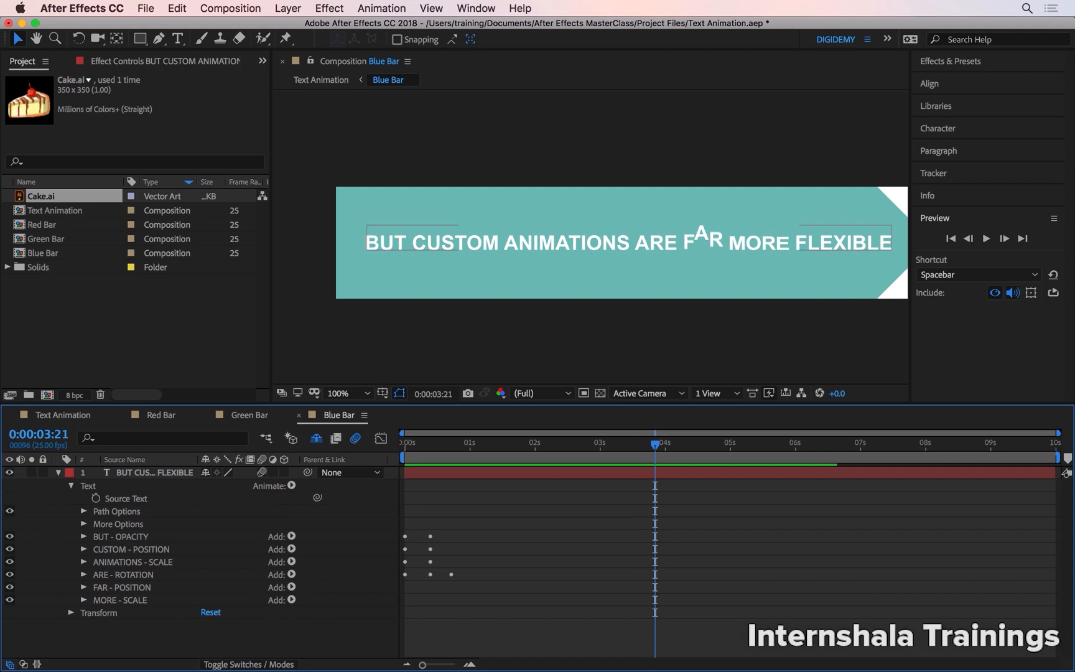
Add a Rotation text animator to the layer and rename it FLEXIBLE - RANDOM.
{"action": "left_click", "coordinate": [291, 486]}
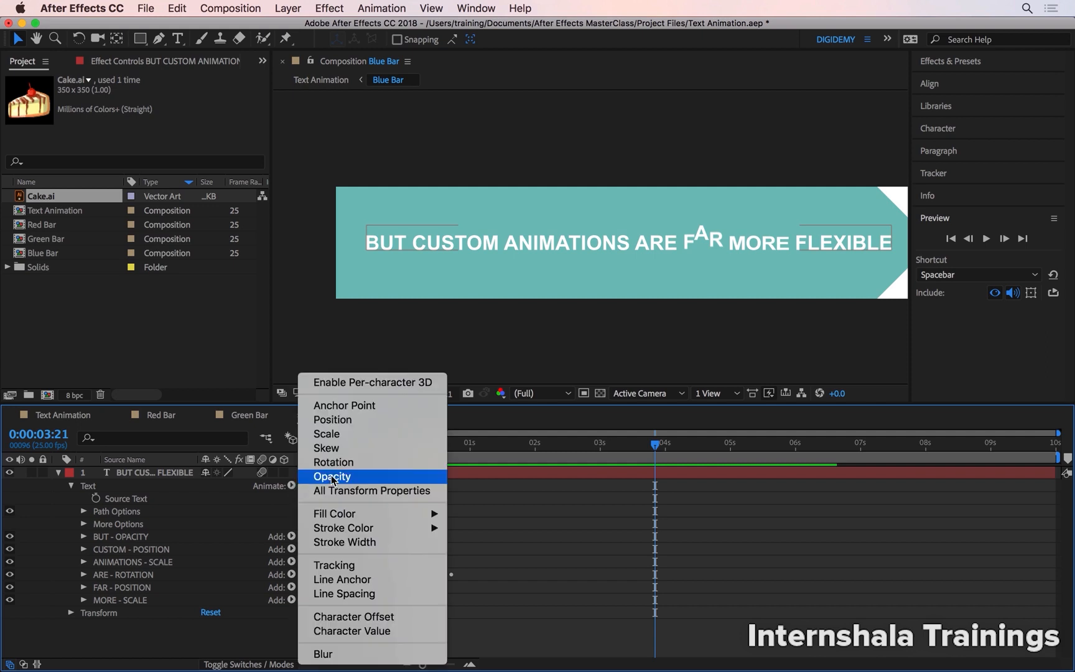
{"action": "left_click", "coordinate": [372, 462]}
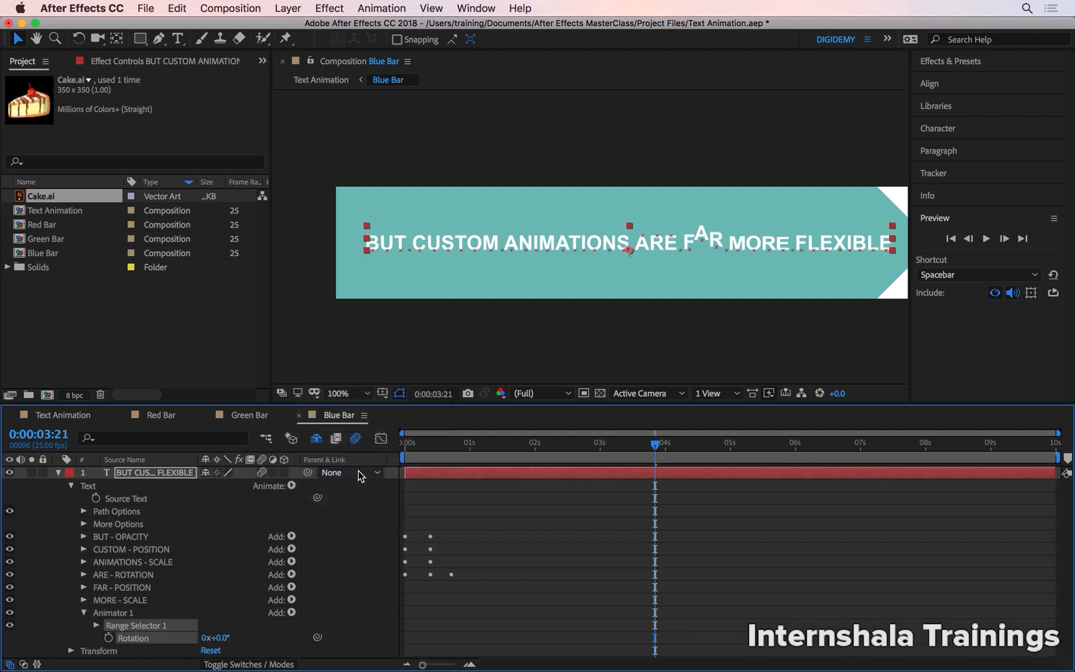
{"action": "left_click", "coordinate": [157, 614]}
{"action": "key", "text": "Return"}
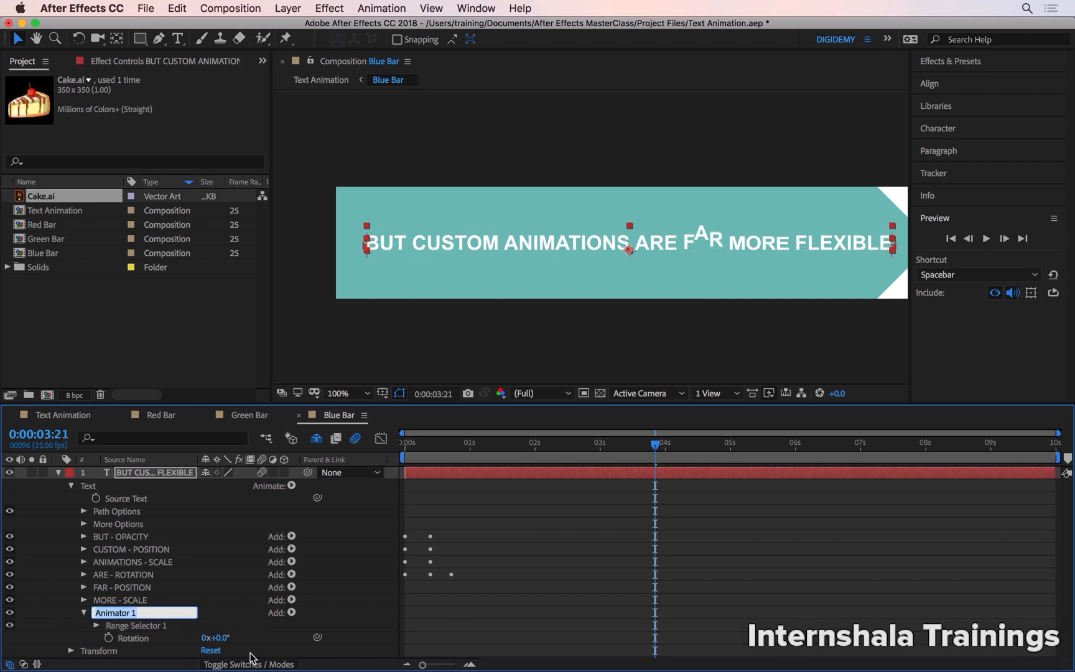
{"action": "type", "text": "FLEXIBLE - RANDOM"}
{"action": "key", "text": "Return"}
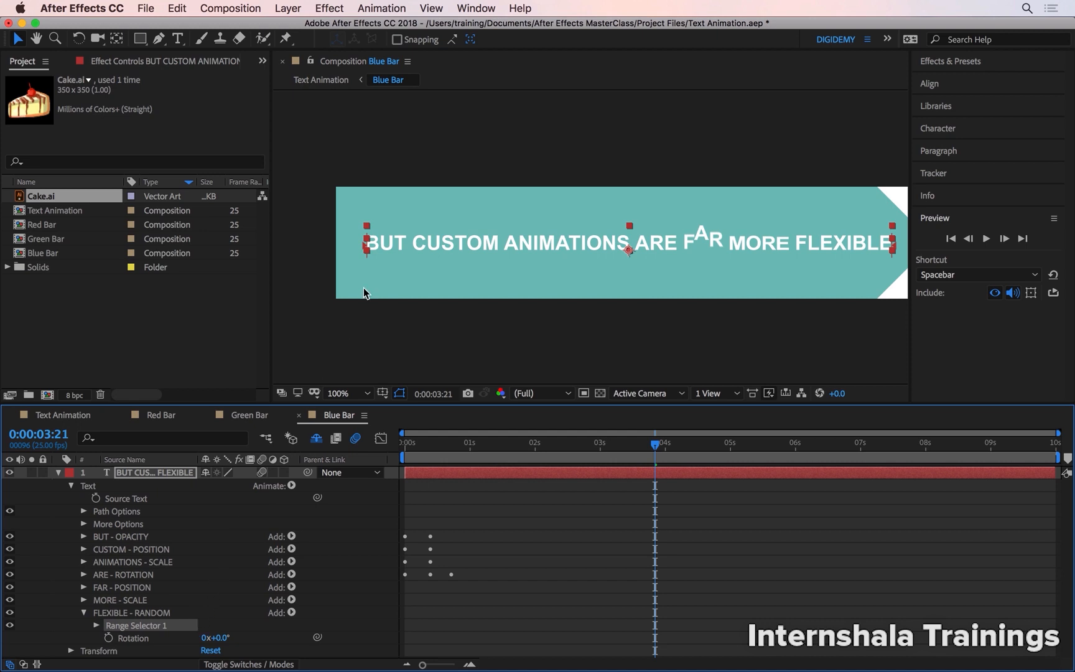
Restrict the FLEXIBLE - RANDOM animator to the word FLEXIBLE and give it a 25° Rotation with a Wiggly selector.
{"action": "left_click_drag", "start_coordinate": [365, 248], "coordinate": [800, 266]}
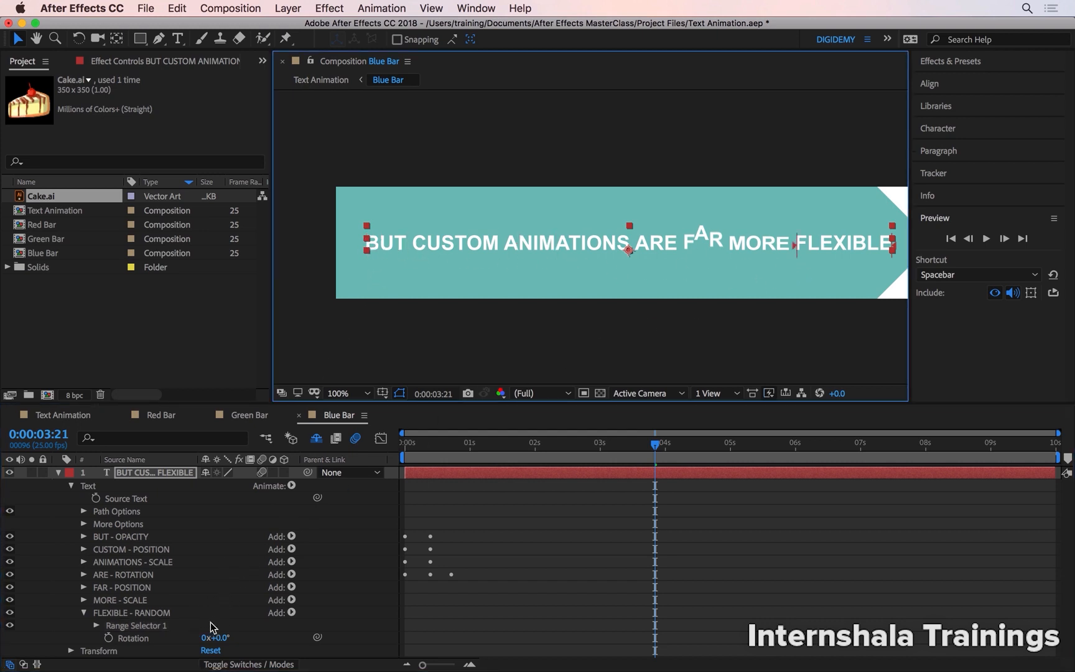
{"action": "left_click_drag", "start_coordinate": [222, 638], "coordinate": [237, 639]}
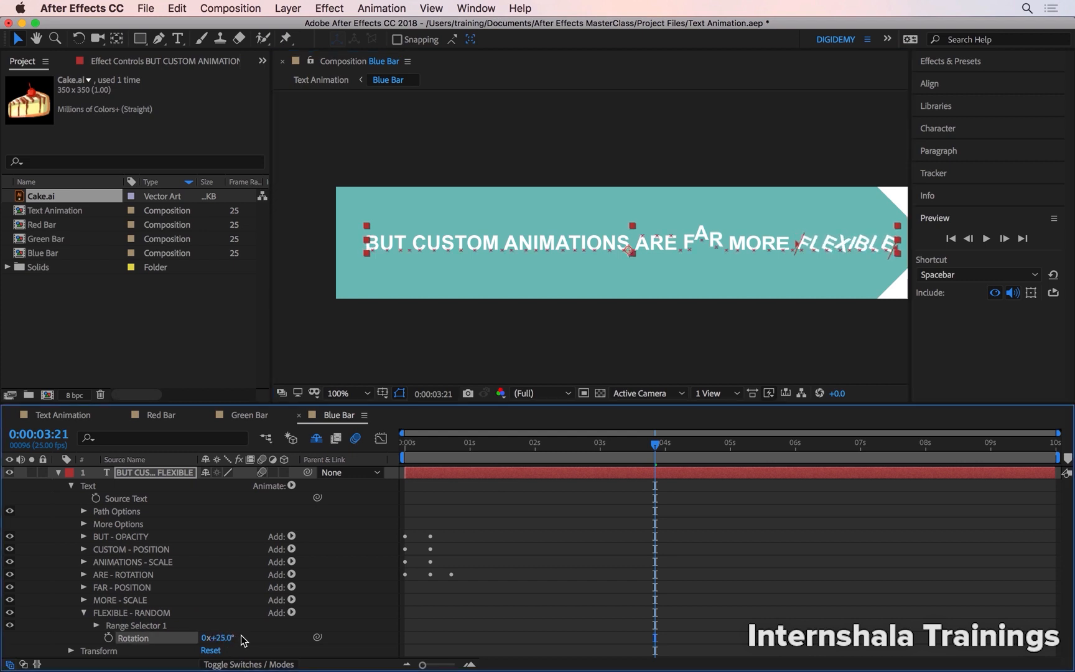
{"action": "left_click", "coordinate": [290, 612]}
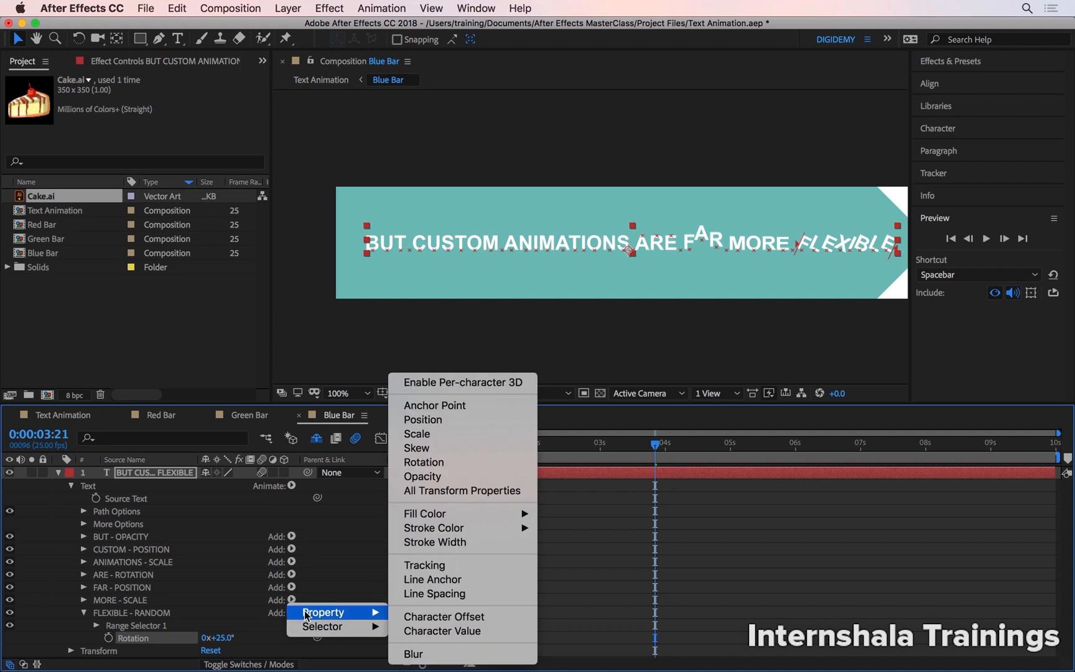
{"action": "mouse_move", "coordinate": [324, 626]}
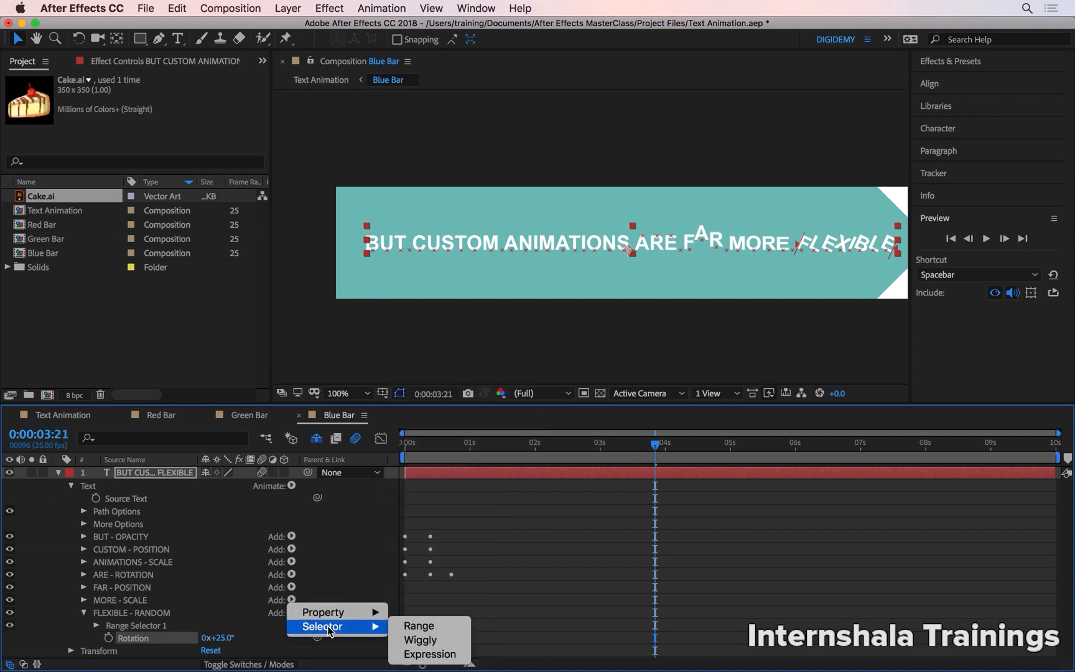
{"action": "left_click", "coordinate": [415, 640]}
Preview the rotation wiggle on FLEXIBLE from the start, with a close-up view of the word.
{"action": "left_click_drag", "start_coordinate": [475, 445], "coordinate": [363, 443]}
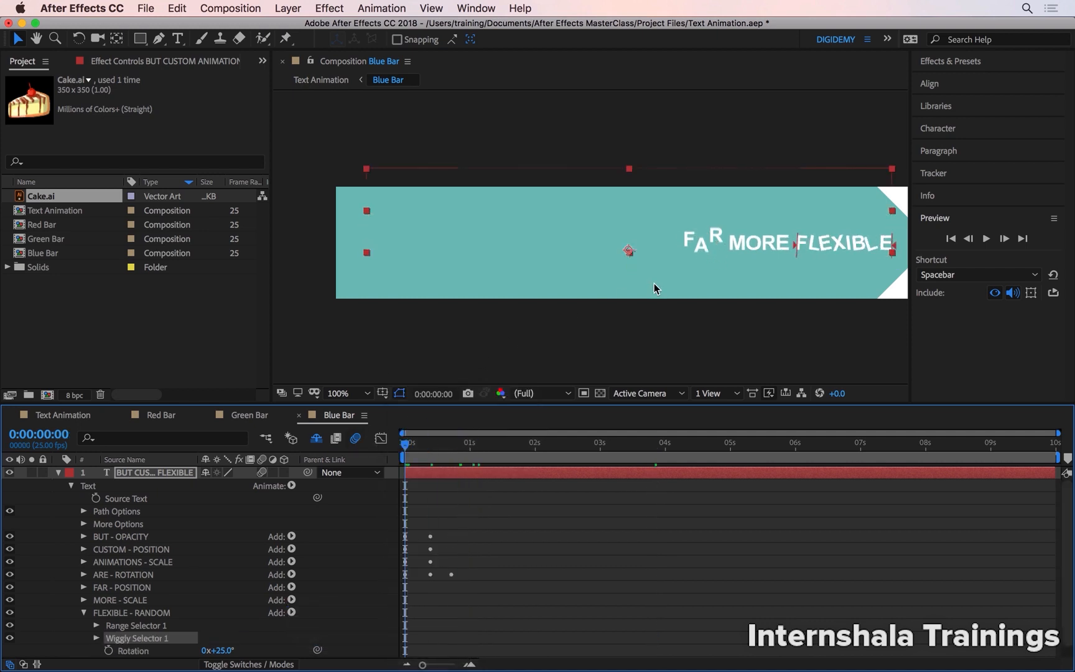
{"action": "key", "text": "space"}
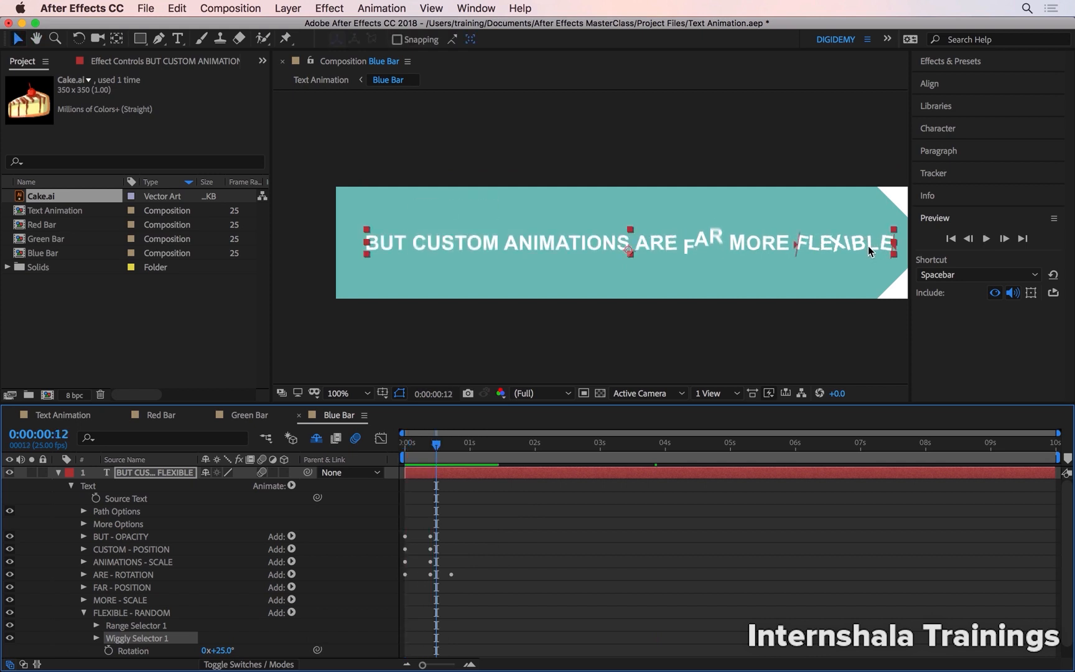
{"action": "scroll", "coordinate": [867, 246], "scroll_direction": "up", "scroll_amount": 2}
{"action": "left_click_drag", "start_coordinate": [833, 263], "coordinate": [656, 254]}
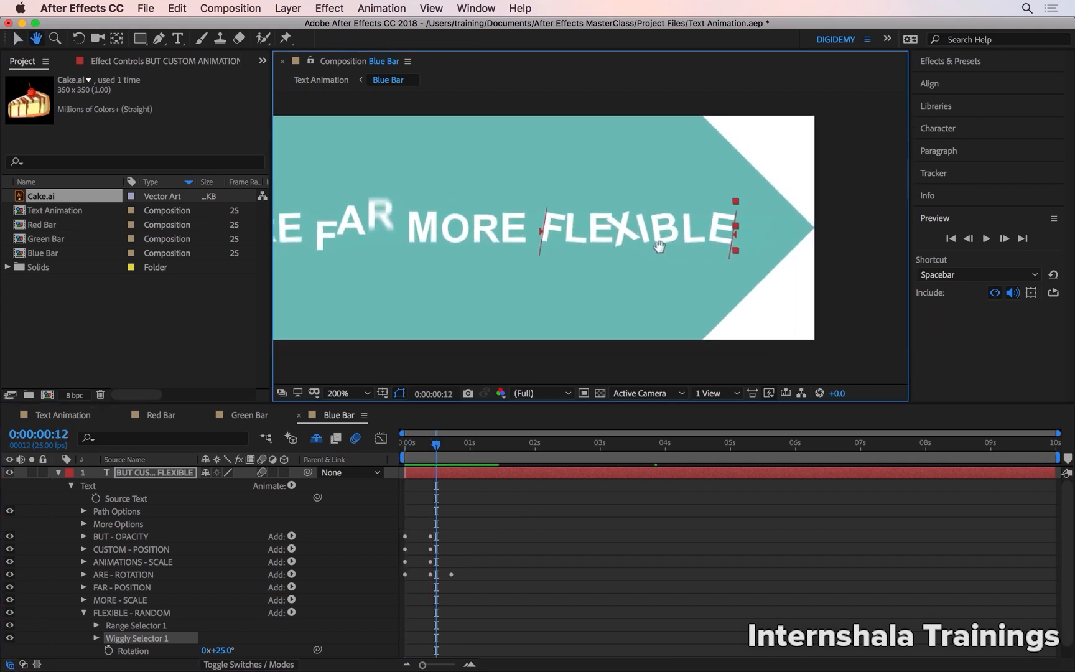
{"action": "left_click_drag", "start_coordinate": [436, 444], "coordinate": [404, 443]}
{"action": "key", "text": "space"}
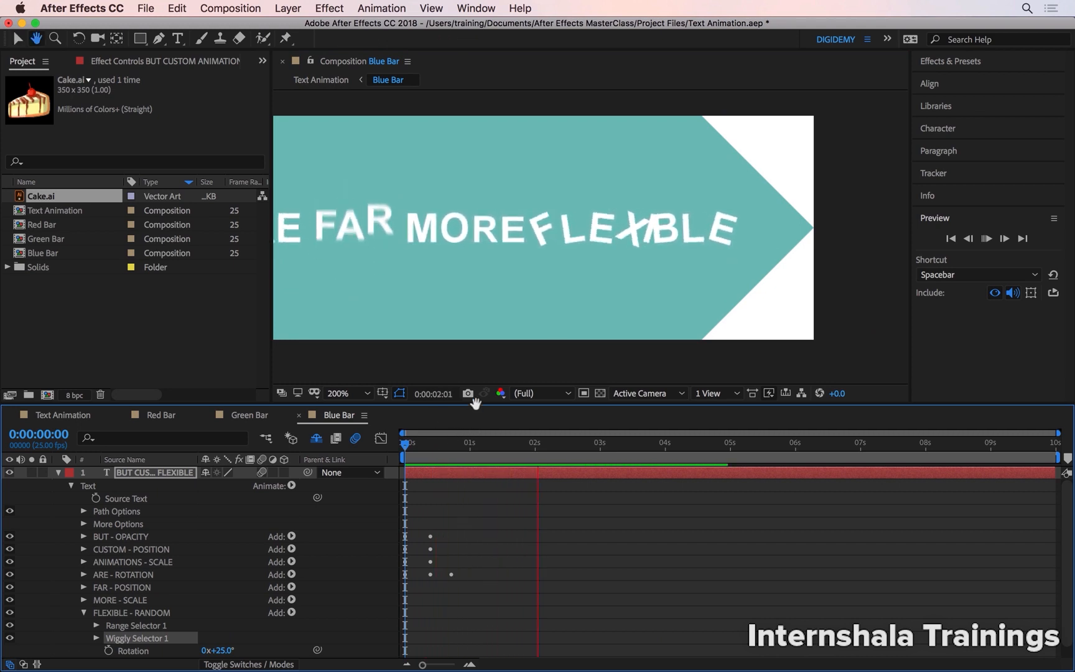
{"action": "key", "text": "space"}
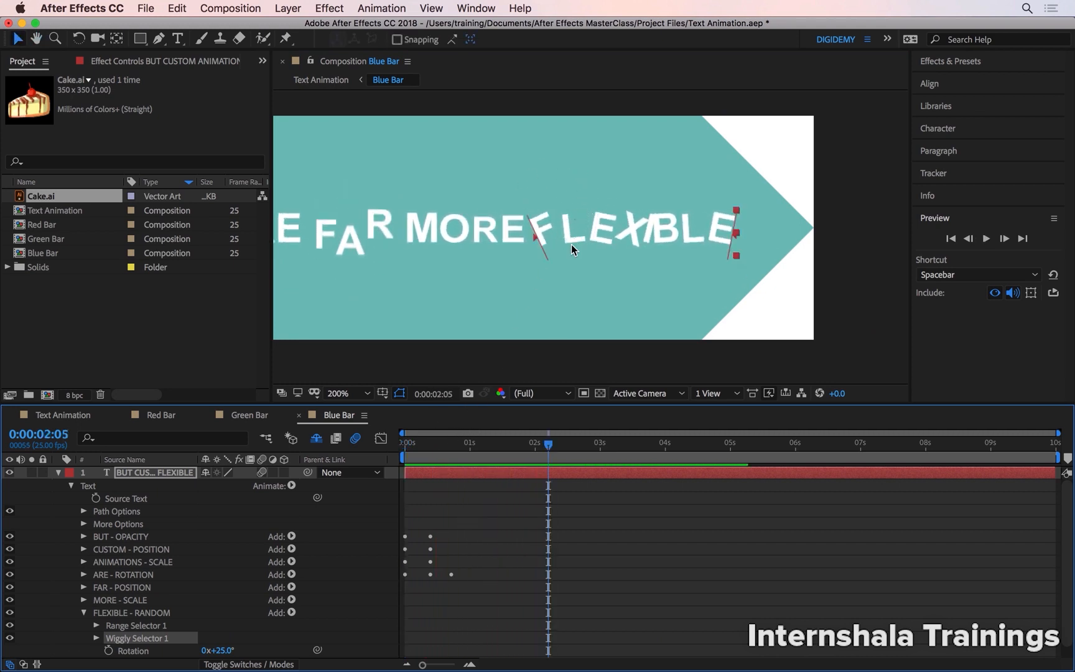
Add an Anchor Point property to the FLEXIBLE - RANDOM animator and set it to 37, 37.
{"action": "left_click", "coordinate": [291, 612]}
{"action": "mouse_move", "coordinate": [306, 615]}
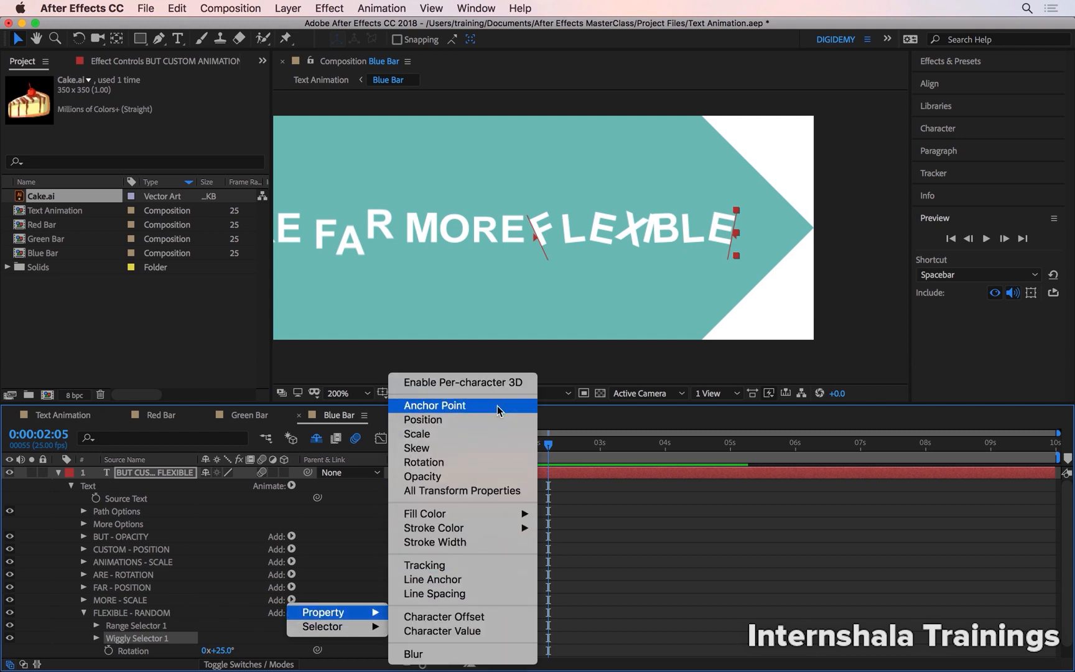
{"action": "left_click", "coordinate": [489, 409]}
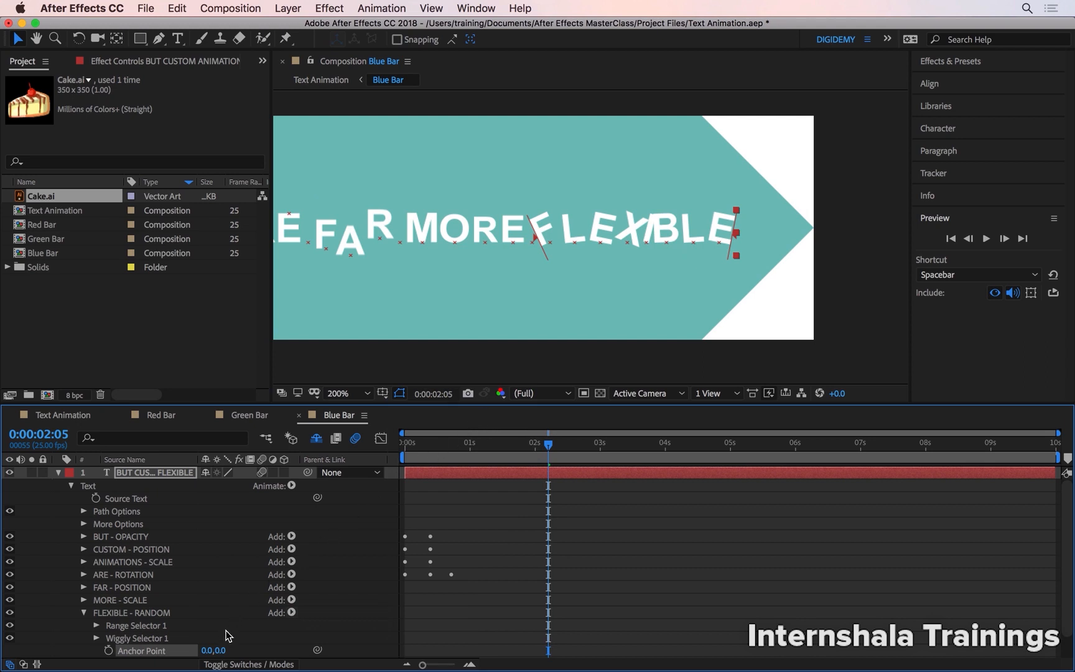
{"action": "left_click_drag", "start_coordinate": [205, 650], "coordinate": [258, 644]}
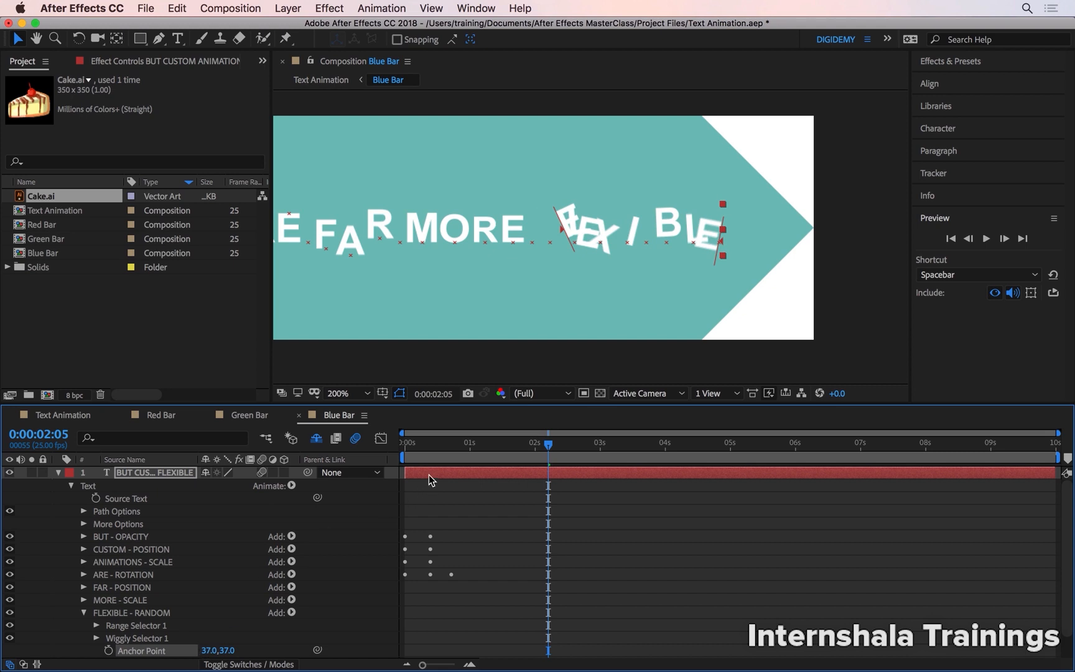
Preview the Anchor Point wiggle on FLEXIBLE from the start of the composition.
{"action": "left_click_drag", "start_coordinate": [443, 447], "coordinate": [354, 457]}
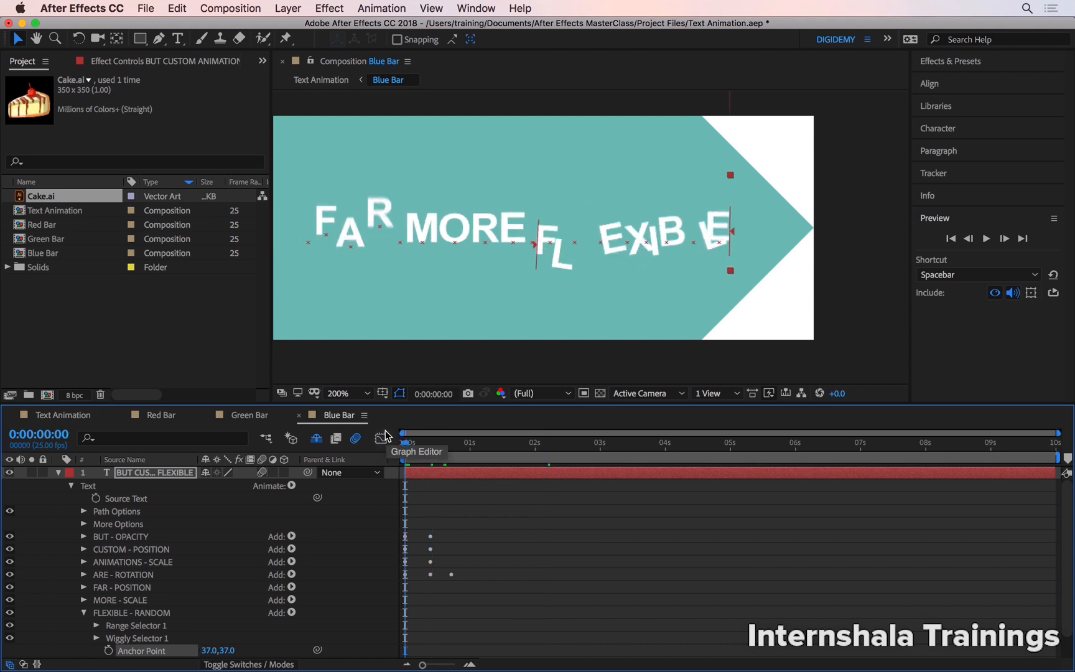
{"action": "key", "text": "space"}
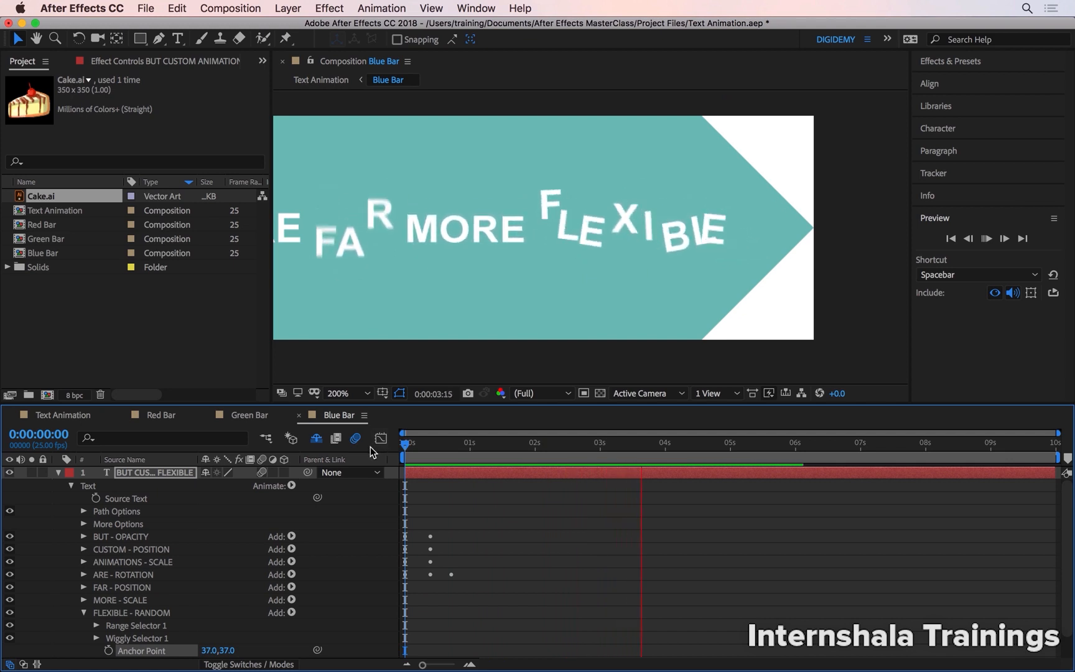
{"action": "key", "text": "space"}
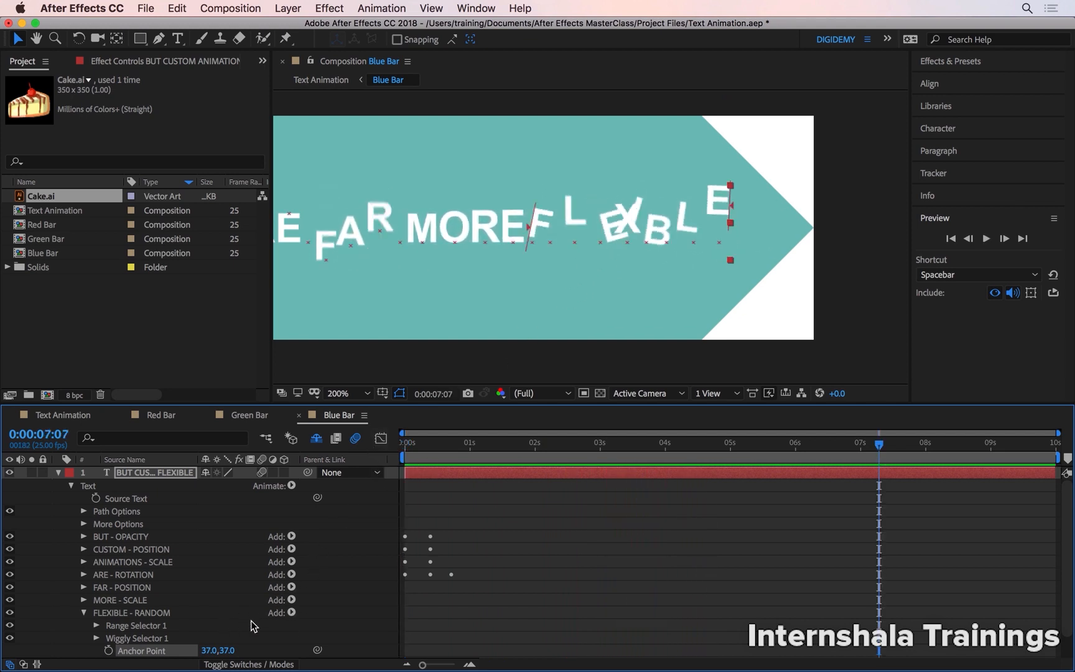
Add a Scale property to the FLEXIBLE - RANDOM animator, set it to 110%, and preview the animation.
{"action": "left_click", "coordinate": [291, 613]}
{"action": "mouse_move", "coordinate": [334, 614]}
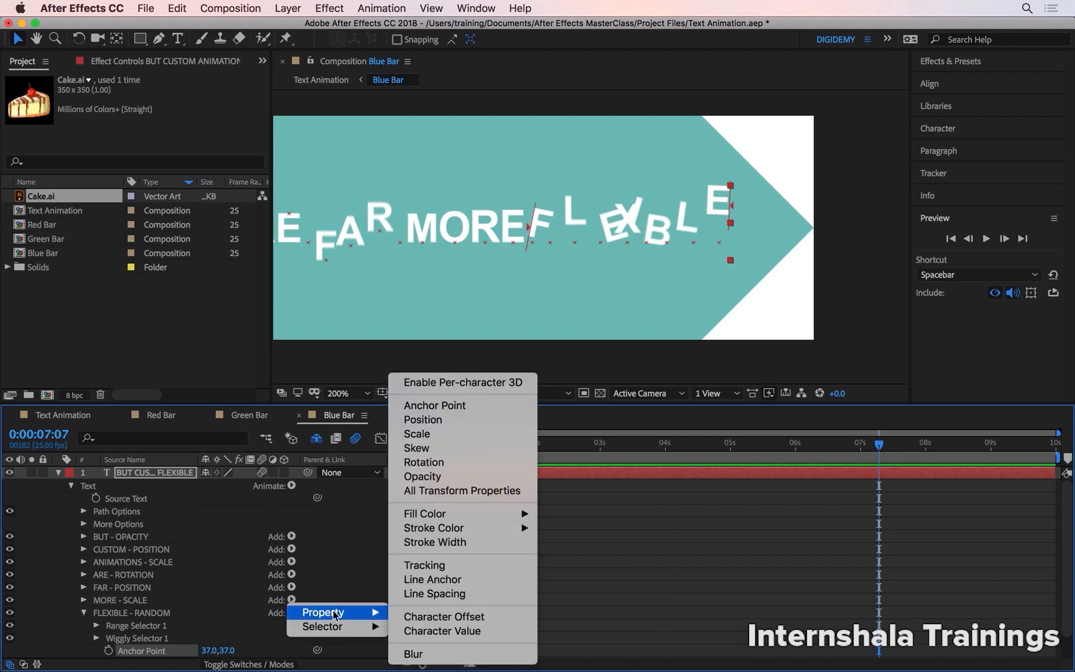
{"action": "left_click", "coordinate": [472, 434]}
{"action": "left_click", "coordinate": [248, 651]}
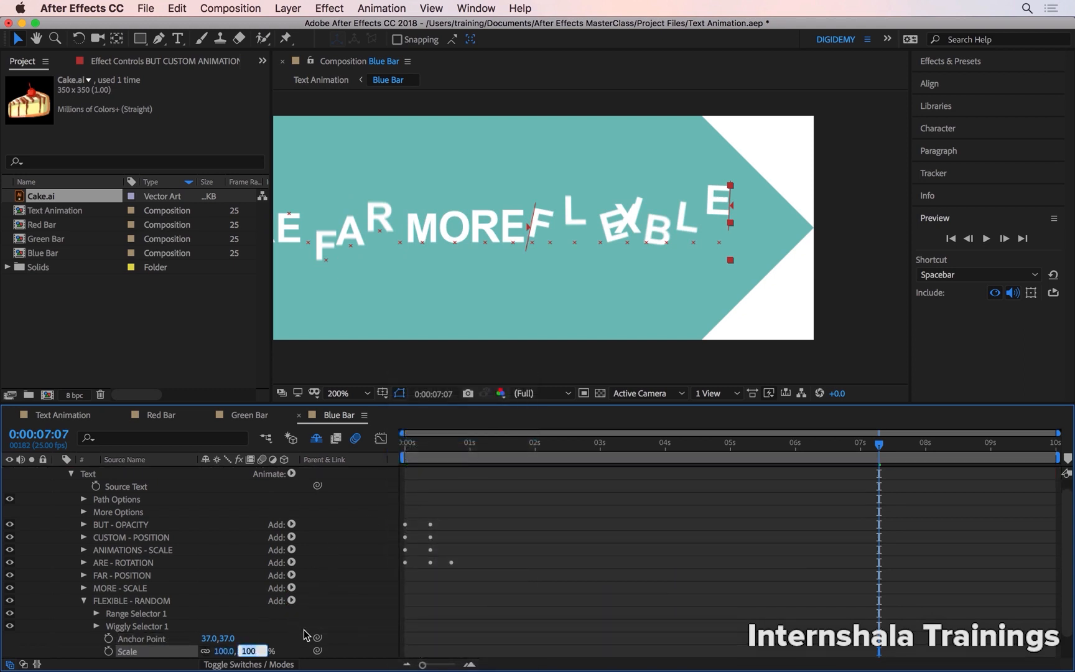
{"action": "type", "text": "110"}
{"action": "key", "text": "Return"}
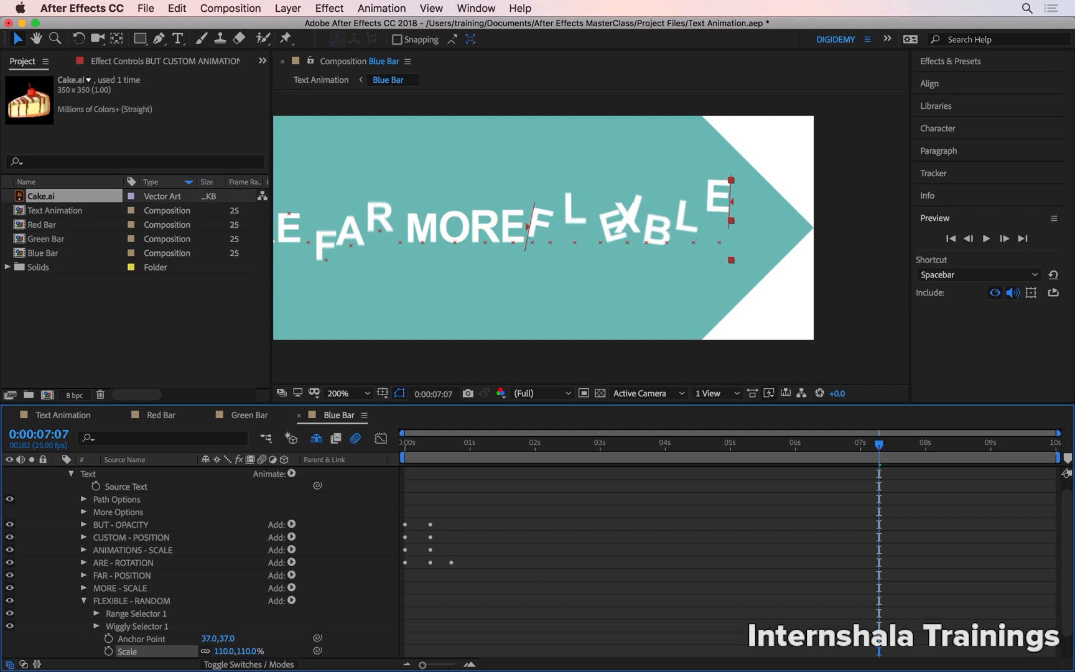
{"action": "key", "text": "space"}
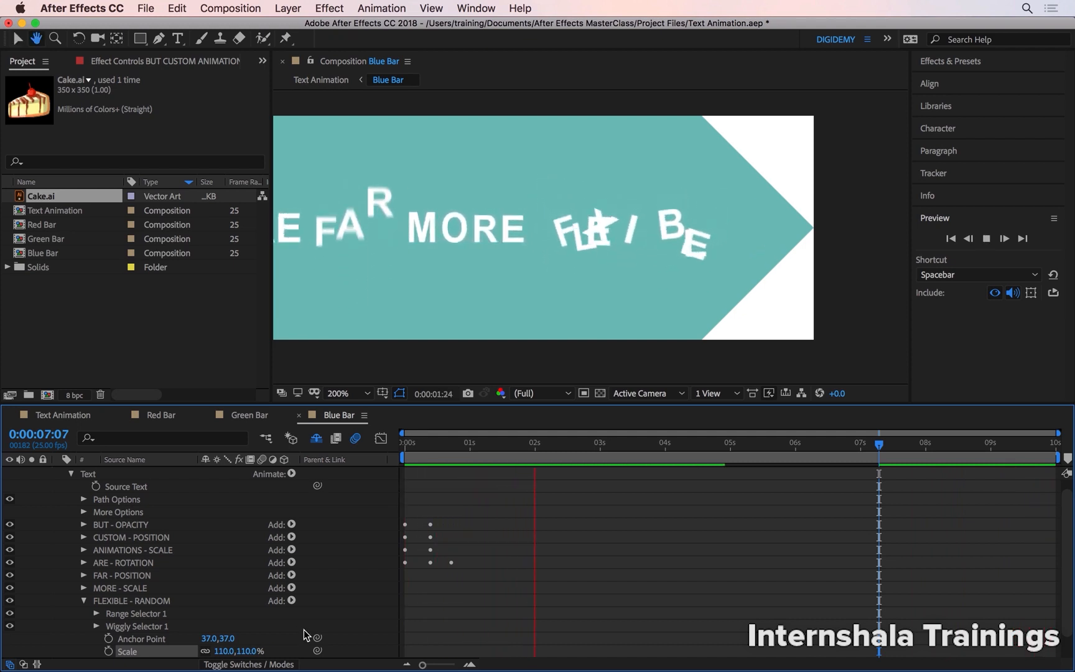
{"action": "key", "text": "space"}
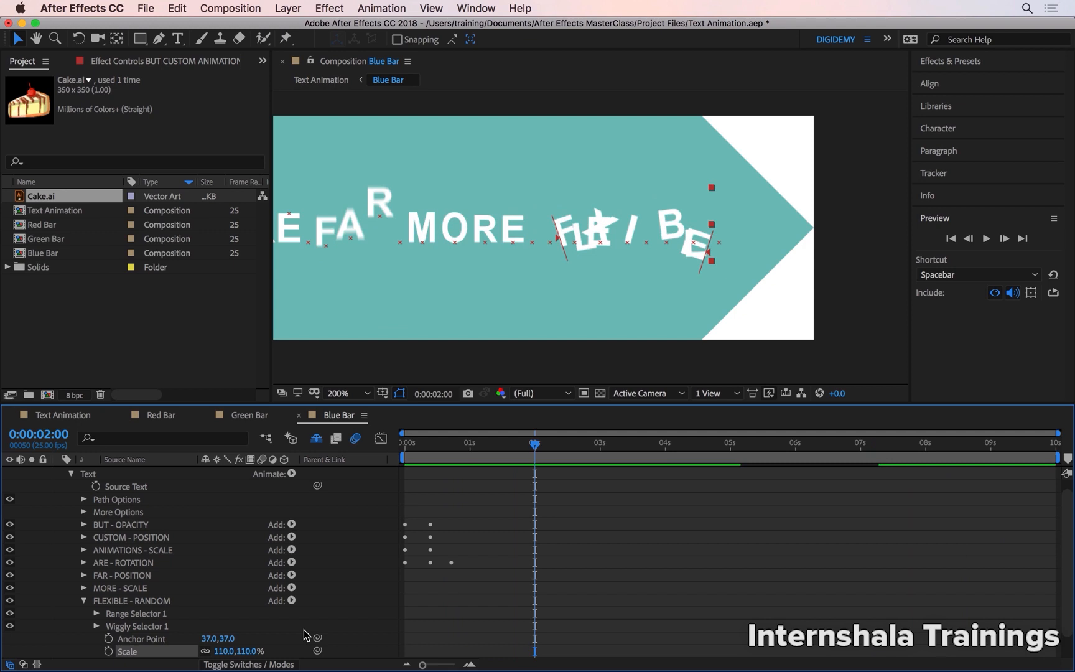
Add a Fill Color Hue property to the FLEXIBLE - RANDOM animator.
{"action": "left_click", "coordinate": [291, 600]}
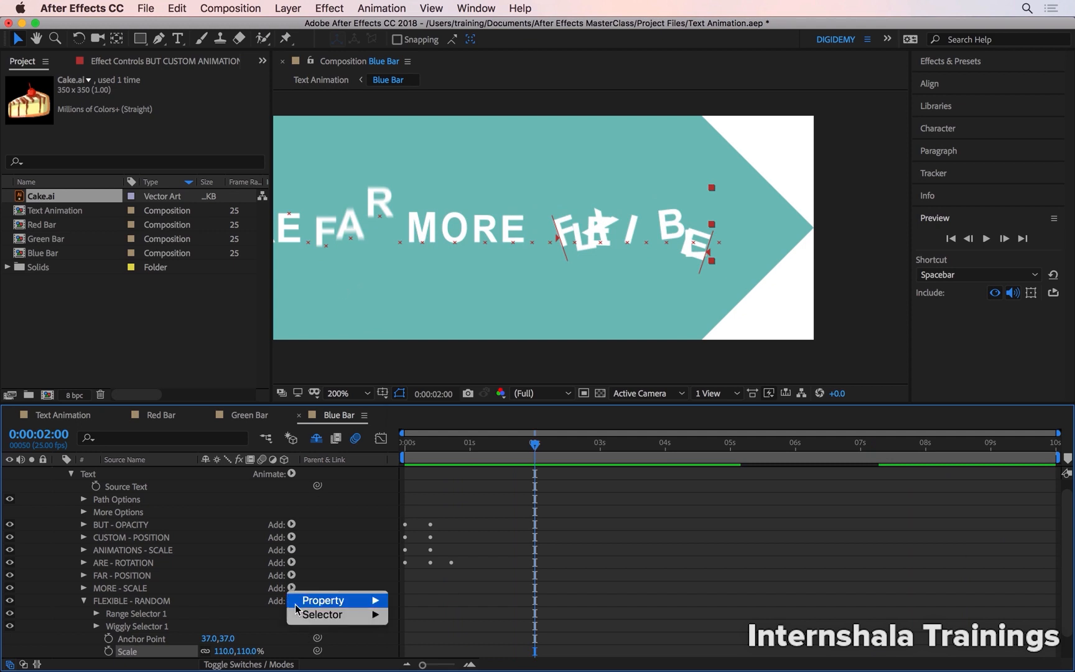
{"action": "mouse_move", "coordinate": [331, 601]}
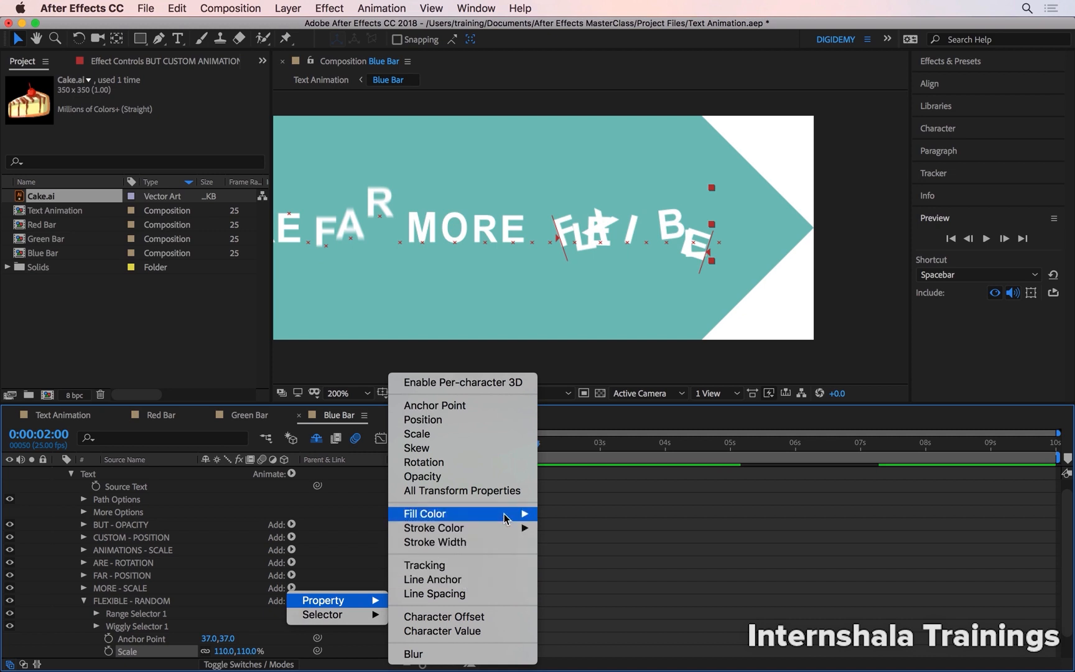
{"action": "mouse_move", "coordinate": [507, 514]}
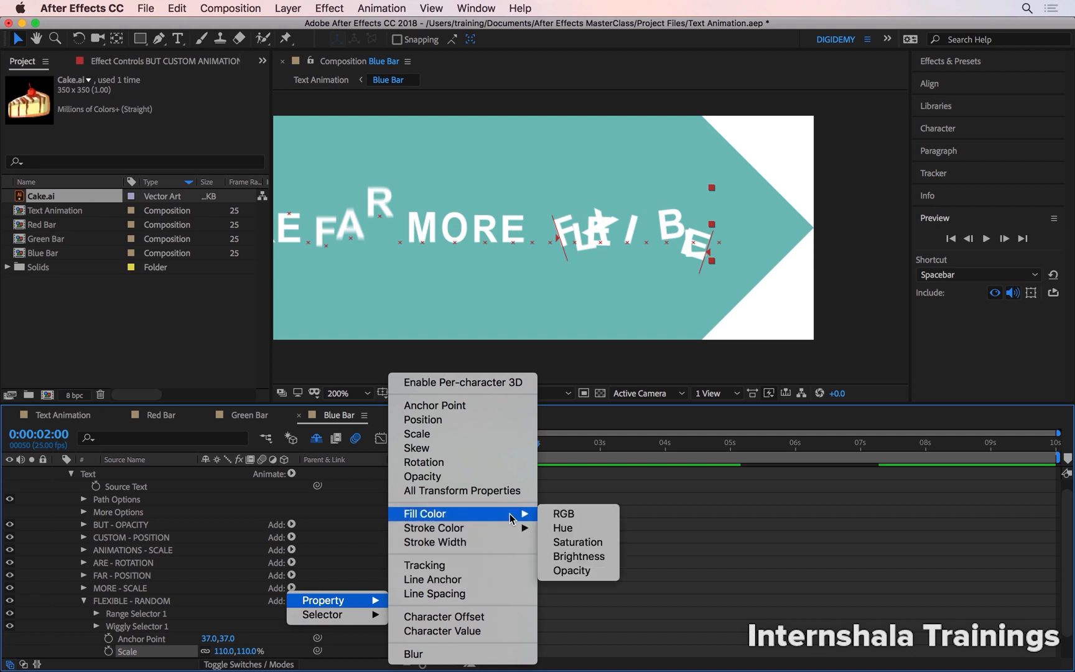
{"action": "left_click", "coordinate": [585, 528]}
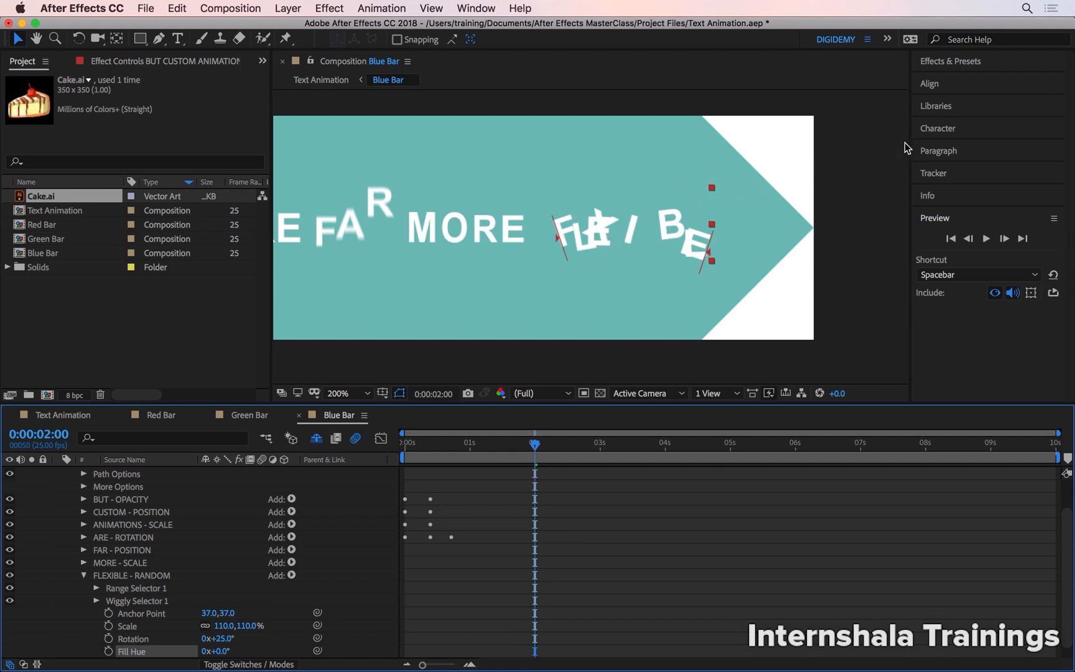
Select only the word FLEXIBLE in the text and change its fill colour from white to a saturated blue.
{"action": "left_click", "coordinate": [938, 129]}
{"action": "double_click", "coordinate": [614, 229]}
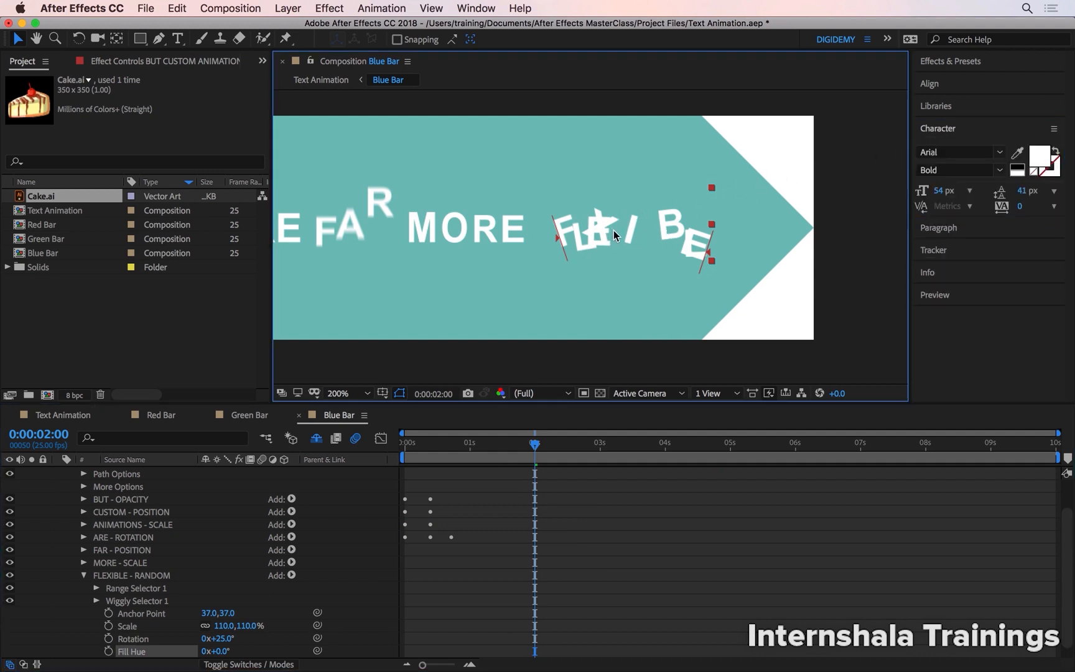
{"action": "left_click_drag", "start_coordinate": [616, 236], "coordinate": [588, 238]}
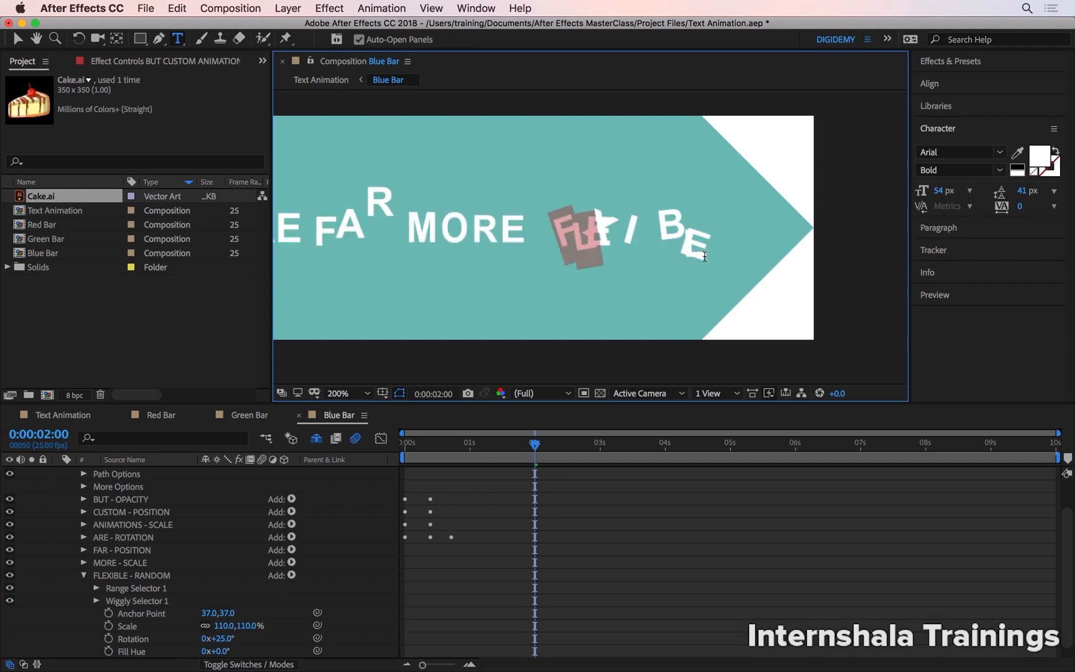
{"action": "double_click", "coordinate": [563, 236]}
{"action": "left_click", "coordinate": [565, 236]}
{"action": "double_click", "coordinate": [567, 235]}
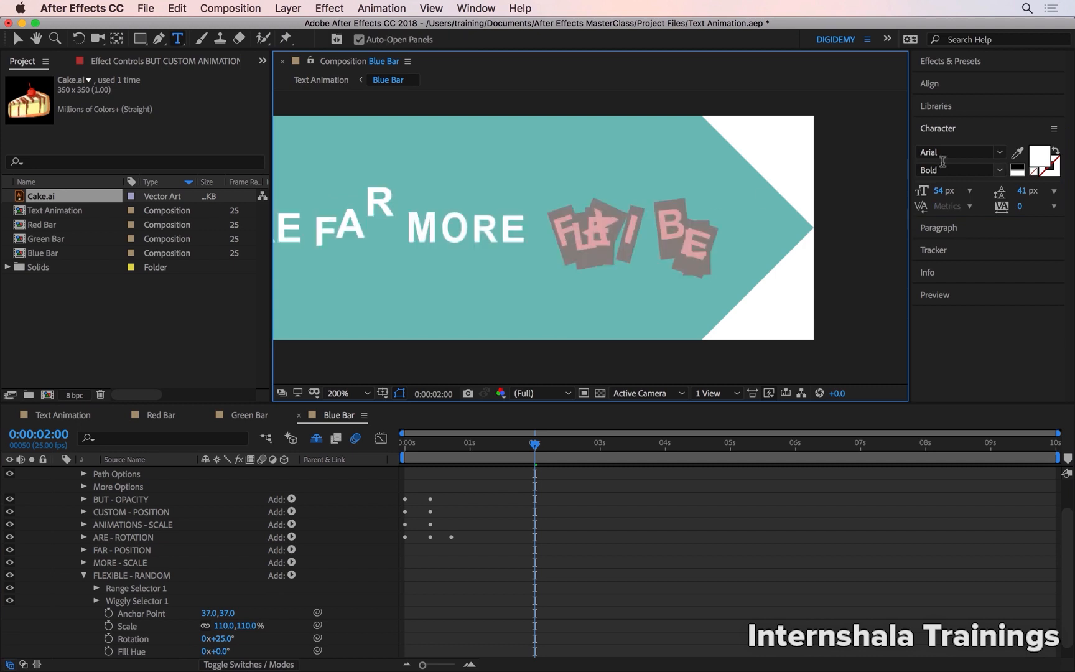
{"action": "left_click", "coordinate": [1037, 161]}
{"action": "left_click_drag", "start_coordinate": [786, 383], "coordinate": [789, 372]}
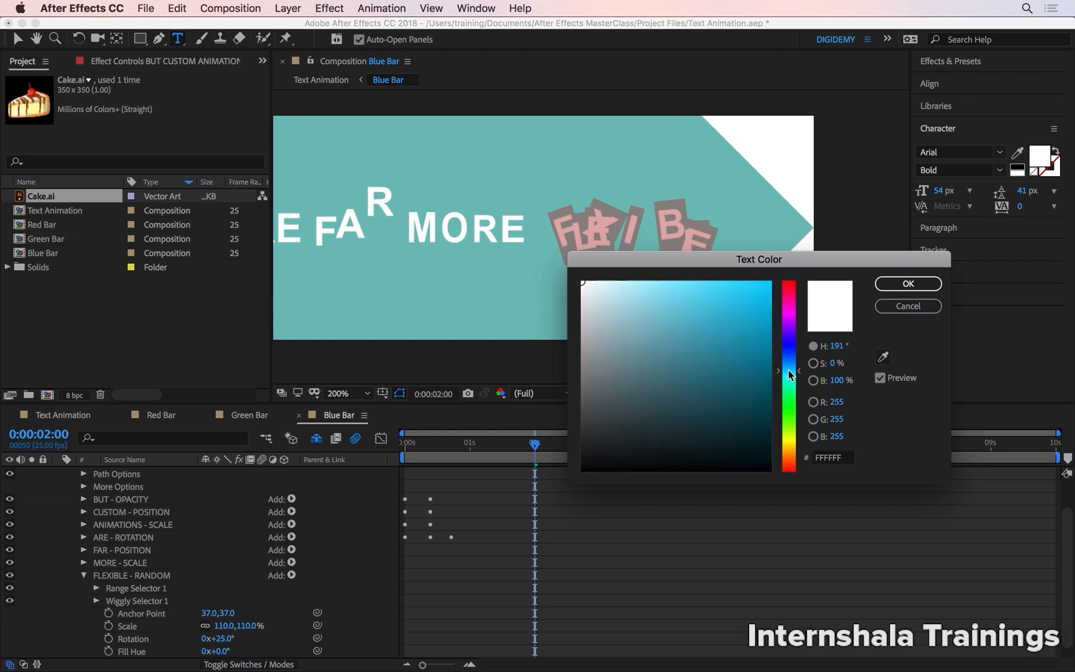
{"action": "mouse_move", "coordinate": [745, 337]}
{"action": "left_mouse_down"}
{"action": "mouse_move", "coordinate": [662, 297]}
{"action": "mouse_move", "coordinate": [729, 293]}
{"action": "left_mouse_up"}
{"action": "left_click_drag", "start_coordinate": [790, 371], "coordinate": [795, 361]}
{"action": "left_click_drag", "start_coordinate": [749, 295], "coordinate": [763, 291]}
{"action": "left_click", "coordinate": [896, 285]}
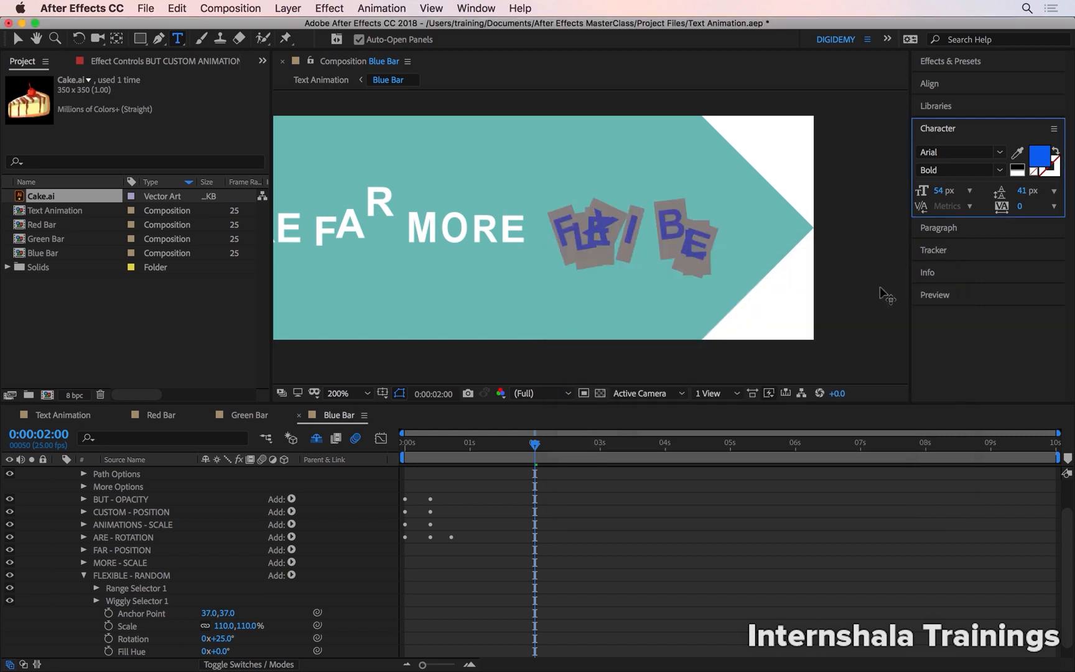
{"action": "left_click", "coordinate": [556, 500]}
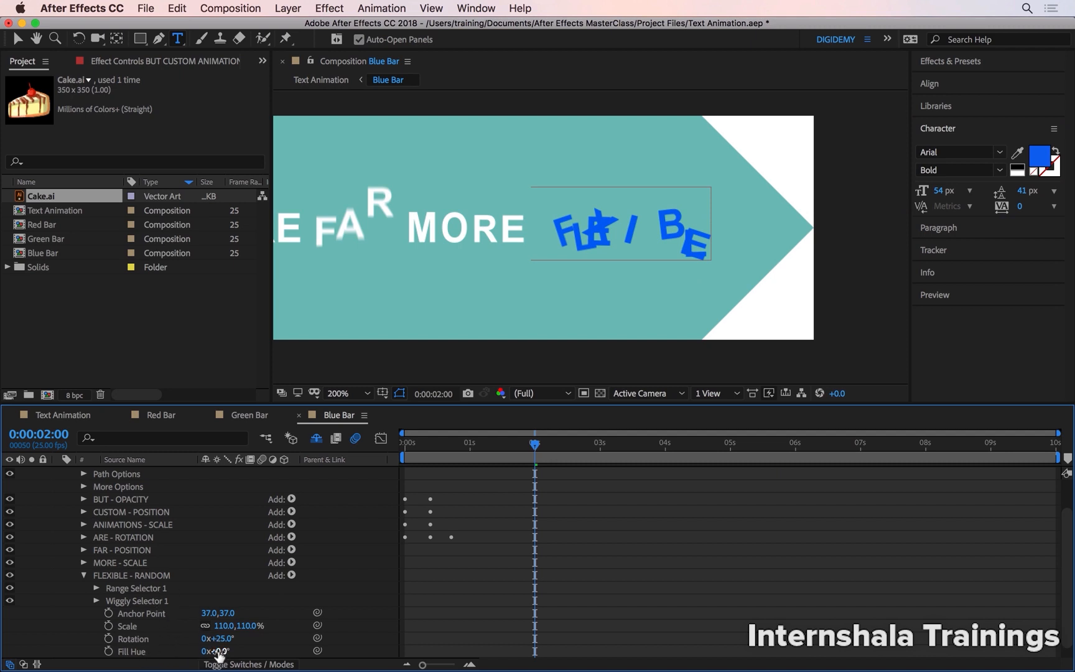
Set the Fill Hue of the FLEXIBLE - RANDOM animator to 45° and scrub back to near the start.
{"action": "left_click_drag", "start_coordinate": [219, 651], "coordinate": [251, 653]}
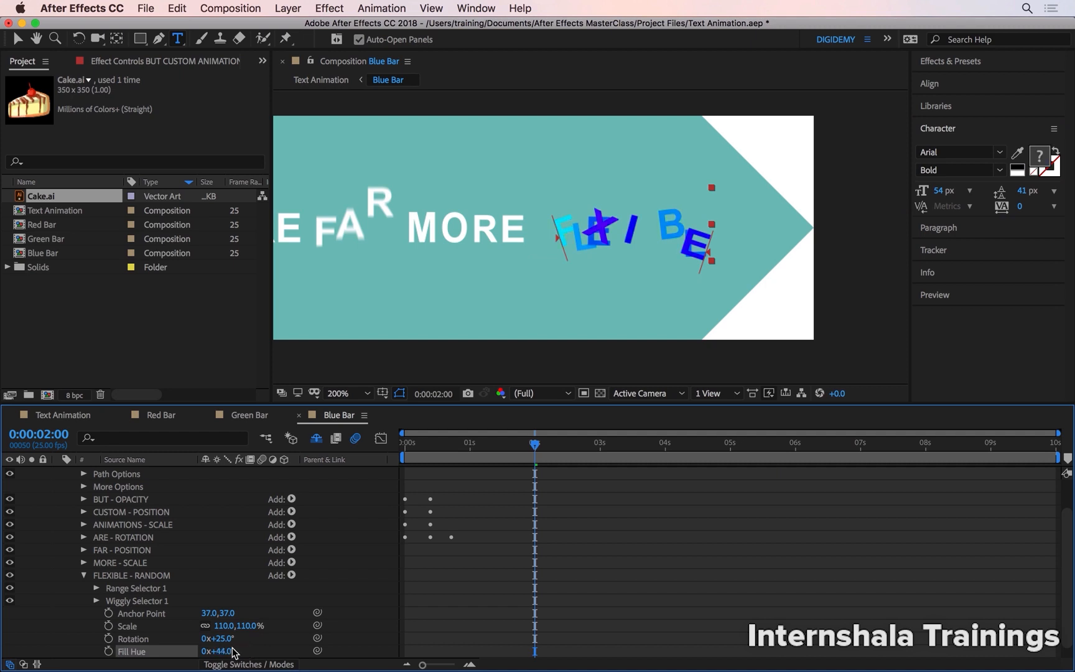
{"action": "left_click", "coordinate": [231, 652]}
{"action": "type", "text": "45"}
{"action": "key", "text": "Return"}
{"action": "left_click_drag", "start_coordinate": [534, 446], "coordinate": [409, 445]}
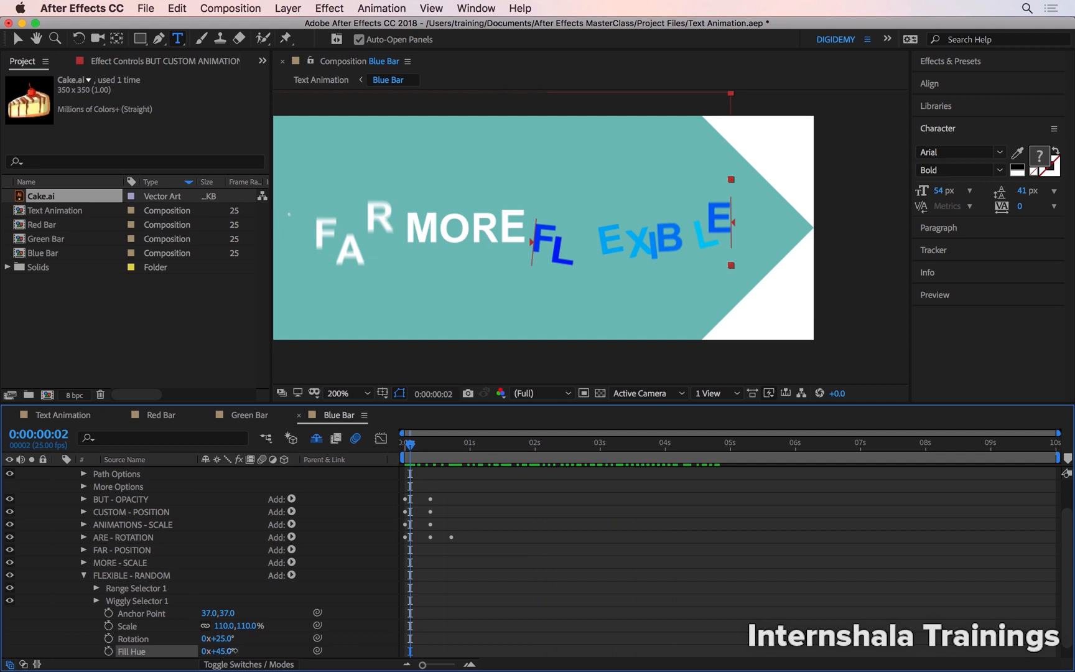
Set the animator's Fill Hue to 151° and preview the colour changes on FLEXIBLE.
{"action": "left_click_drag", "start_coordinate": [224, 651], "coordinate": [308, 650]}
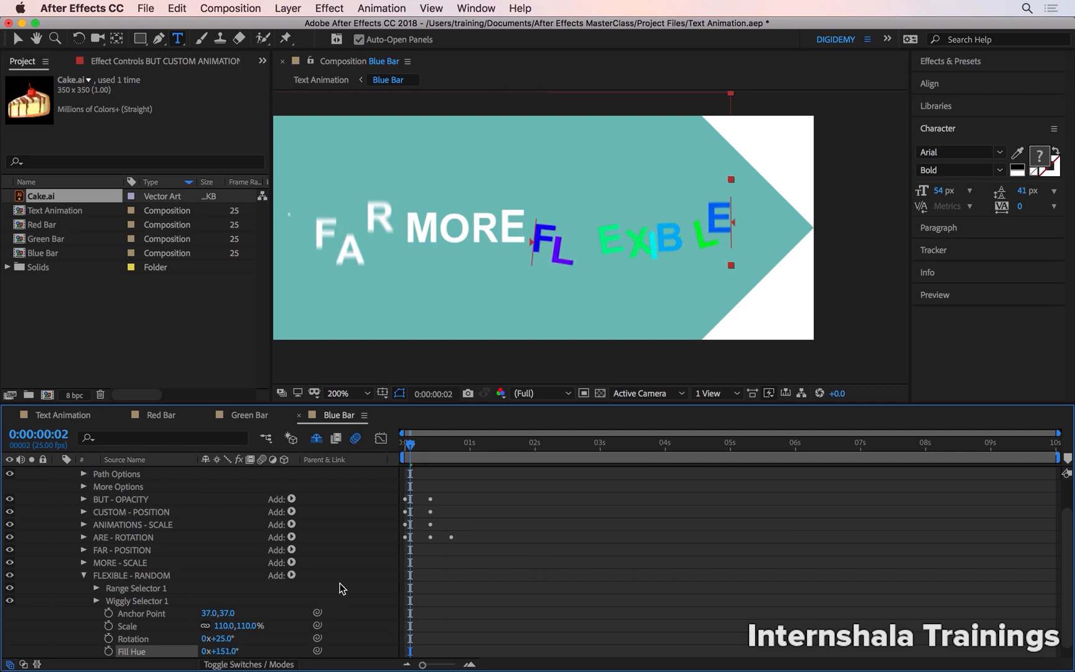
{"action": "key", "text": "space"}
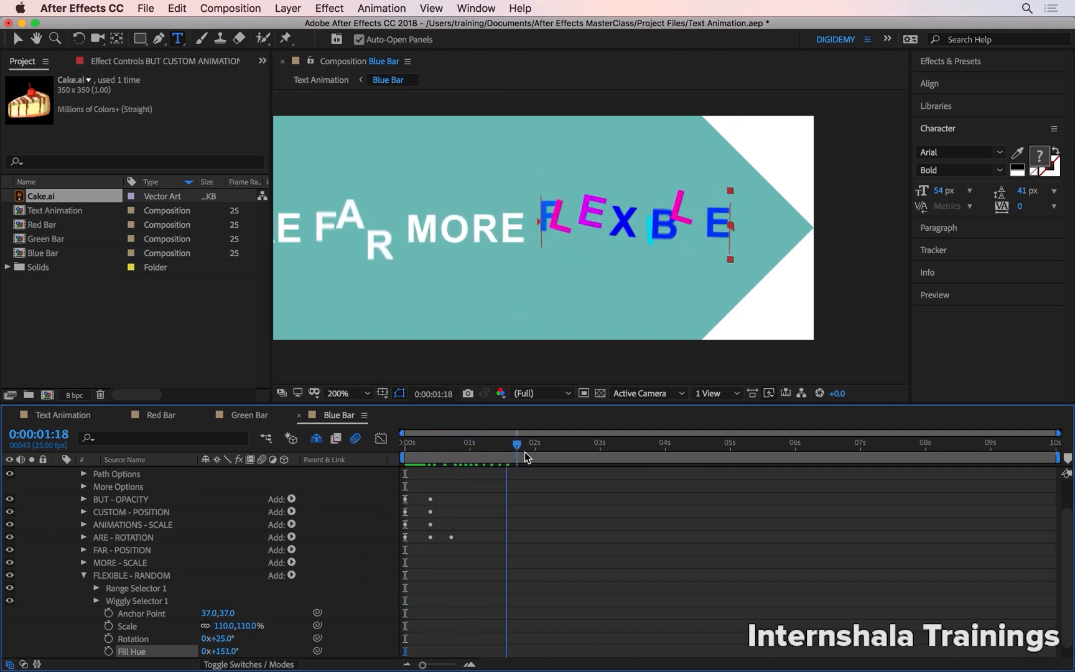
{"action": "key", "text": "space"}
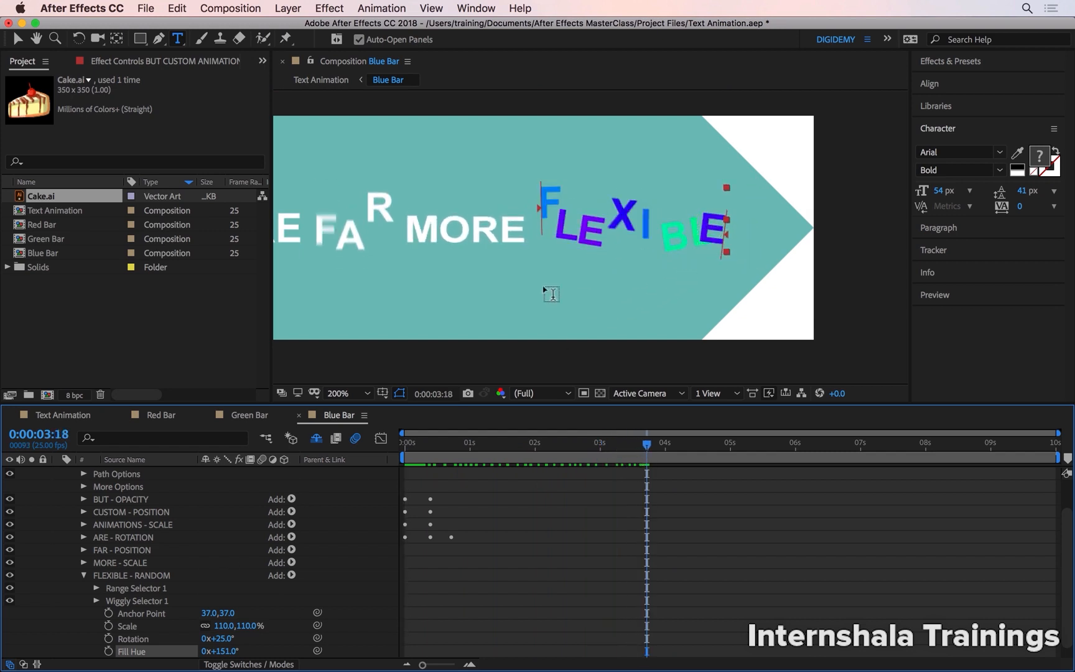
Compare FLEXIBLE with its Wiggly Selector switched off and back on, and replay the animation from near the start.
{"action": "left_click", "coordinate": [10, 600]}
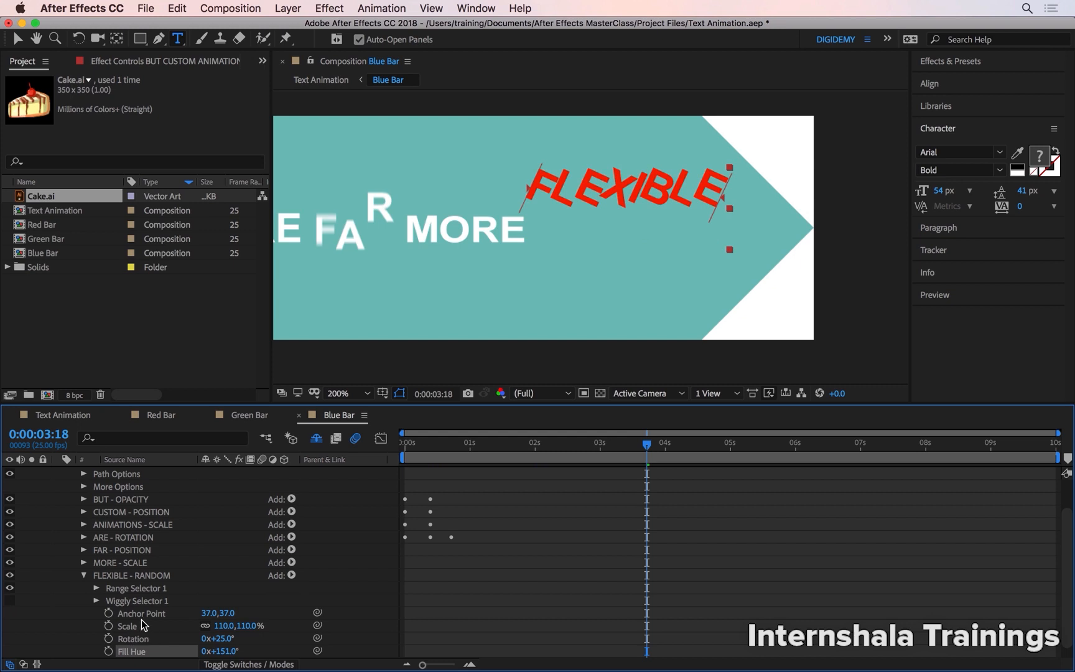
{"action": "left_click", "coordinate": [11, 600]}
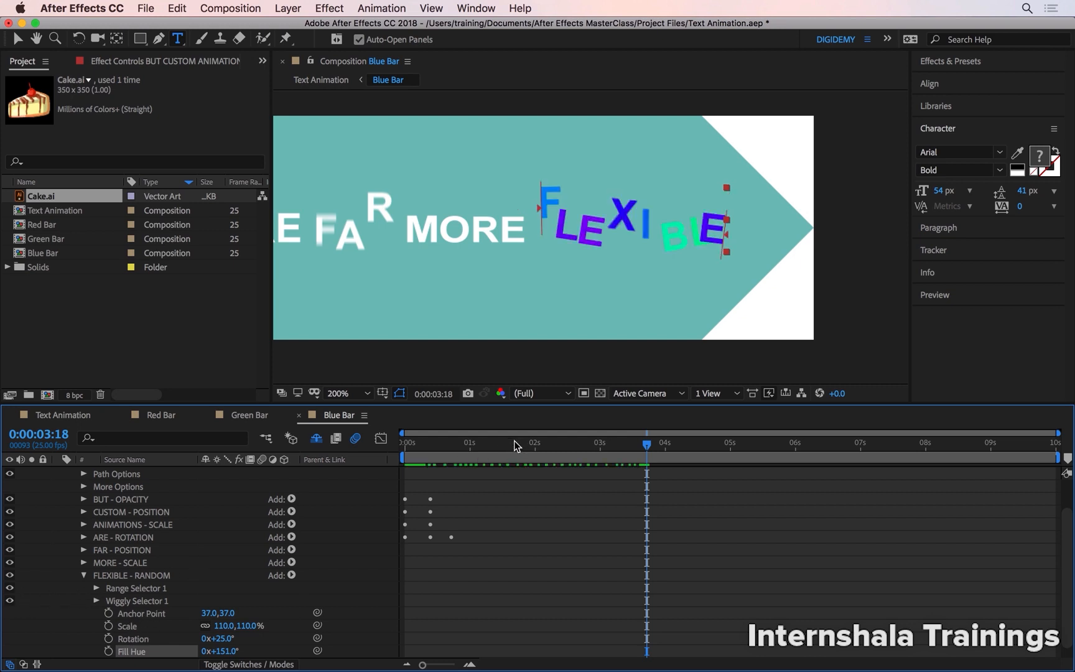
{"action": "left_click_drag", "start_coordinate": [492, 445], "coordinate": [412, 442]}
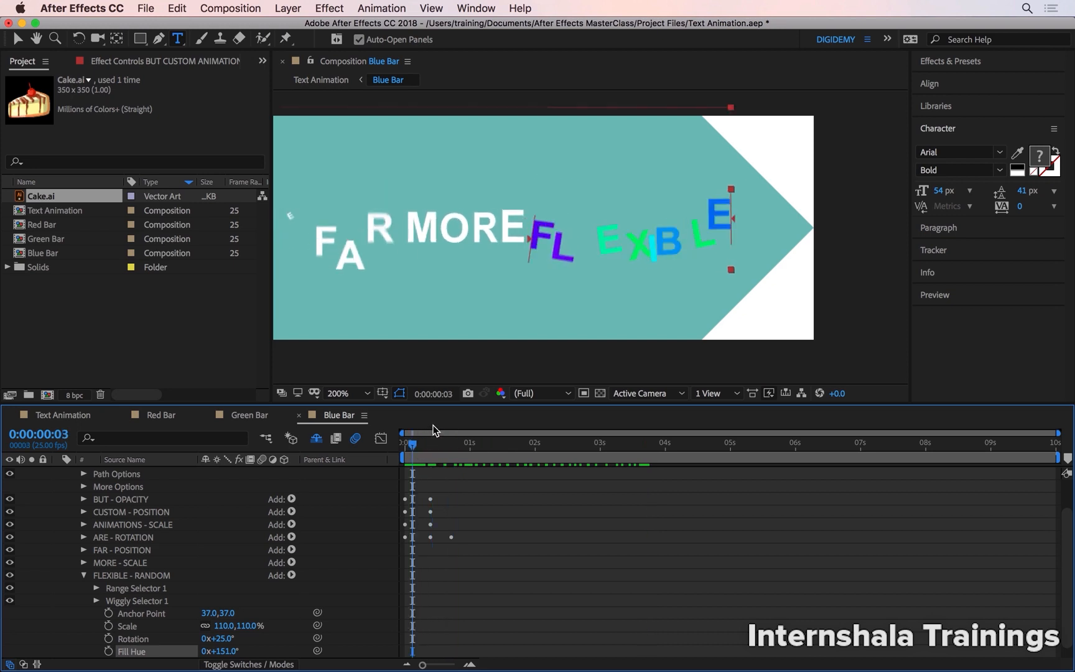
{"action": "key", "text": "space"}
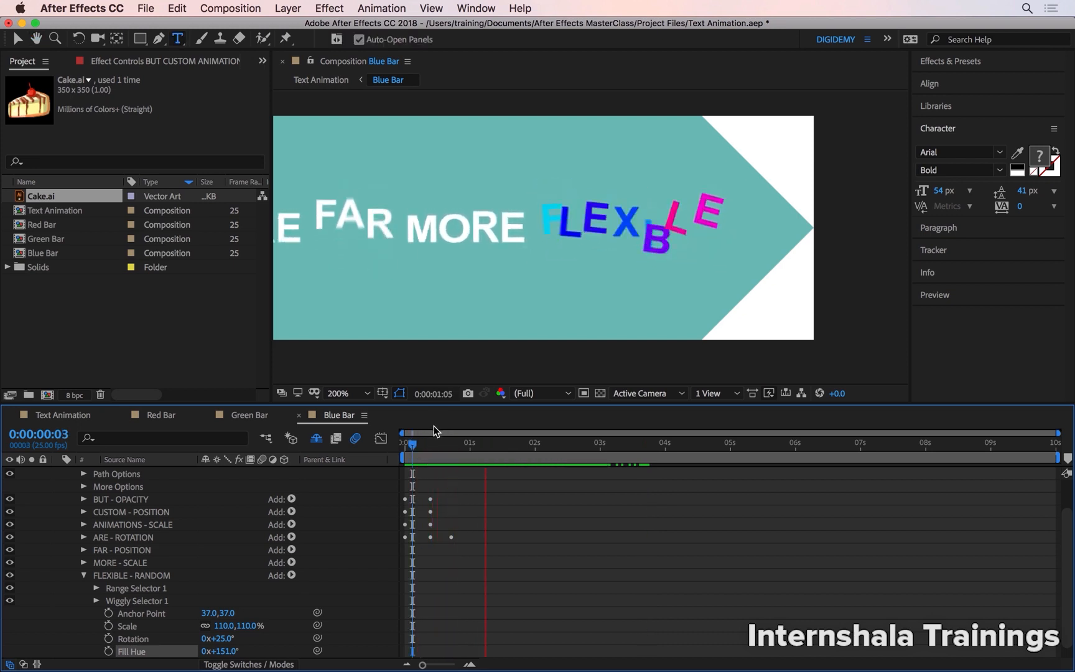
{"action": "key", "text": "space"}
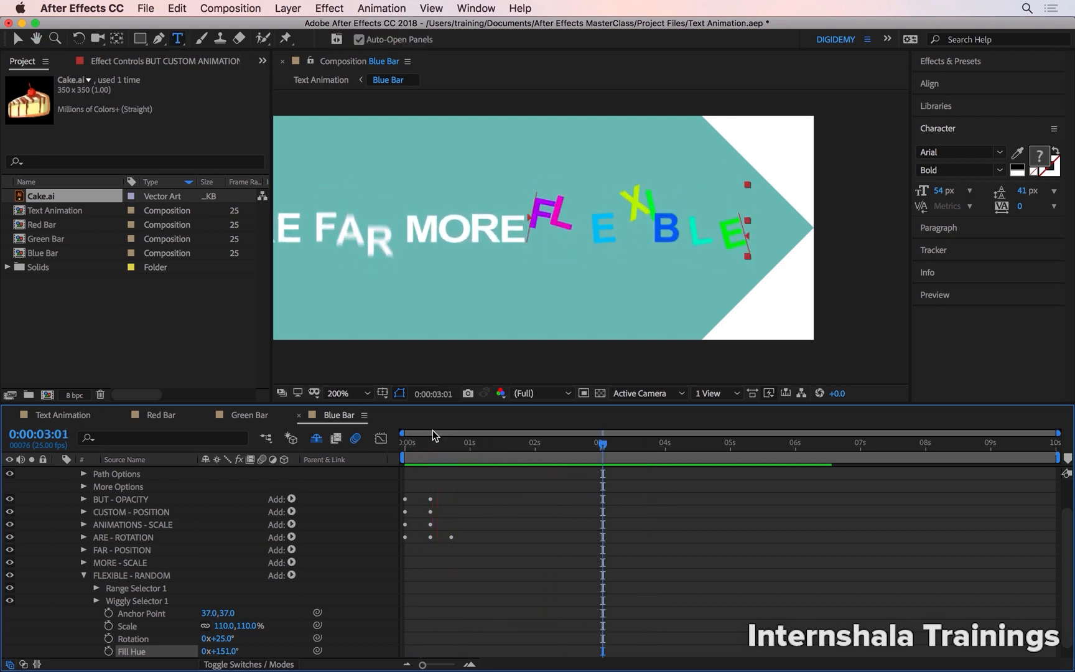
Show the whole banner and only the layer's keyframed properties, and preview the full animation from the start.
{"action": "key", "text": "alt+slash"}
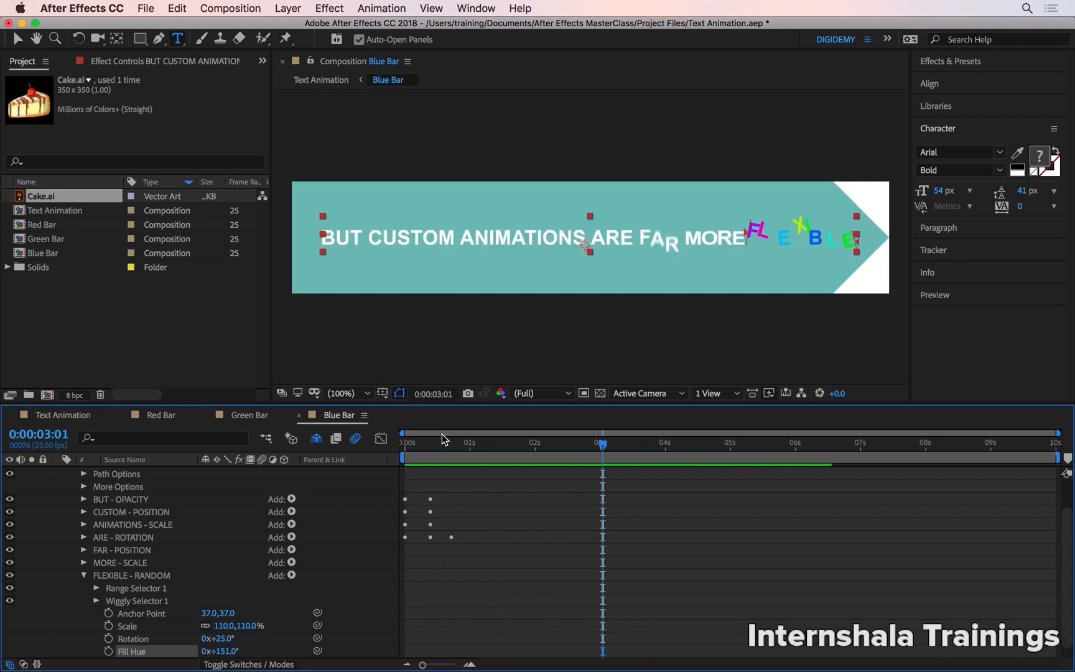
{"action": "key", "text": "Home"}
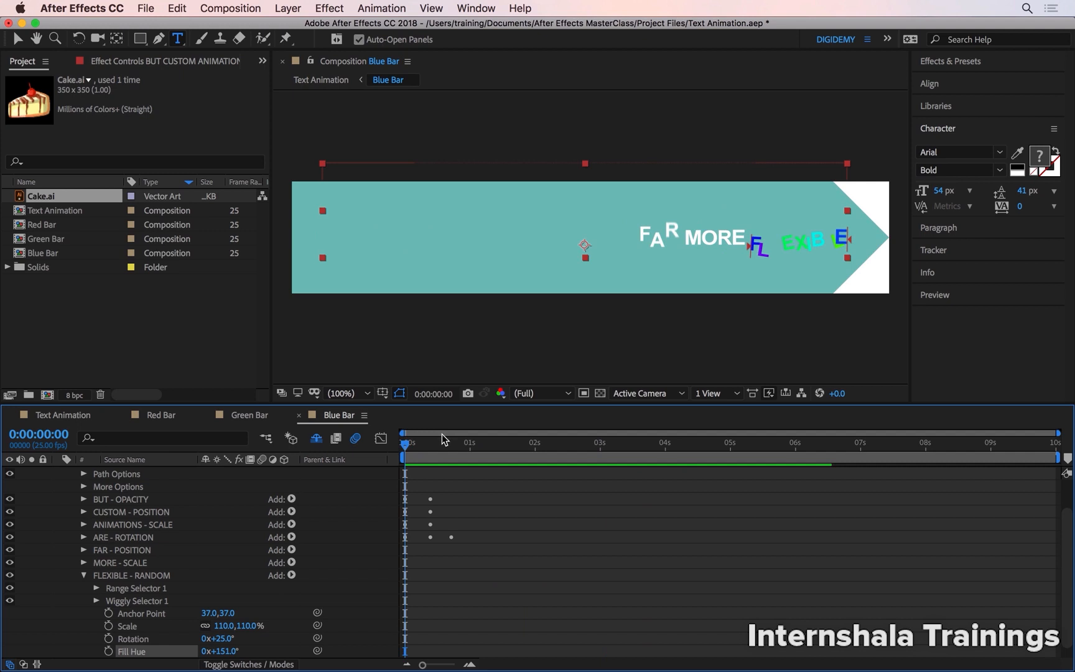
{"action": "key", "text": "u"}
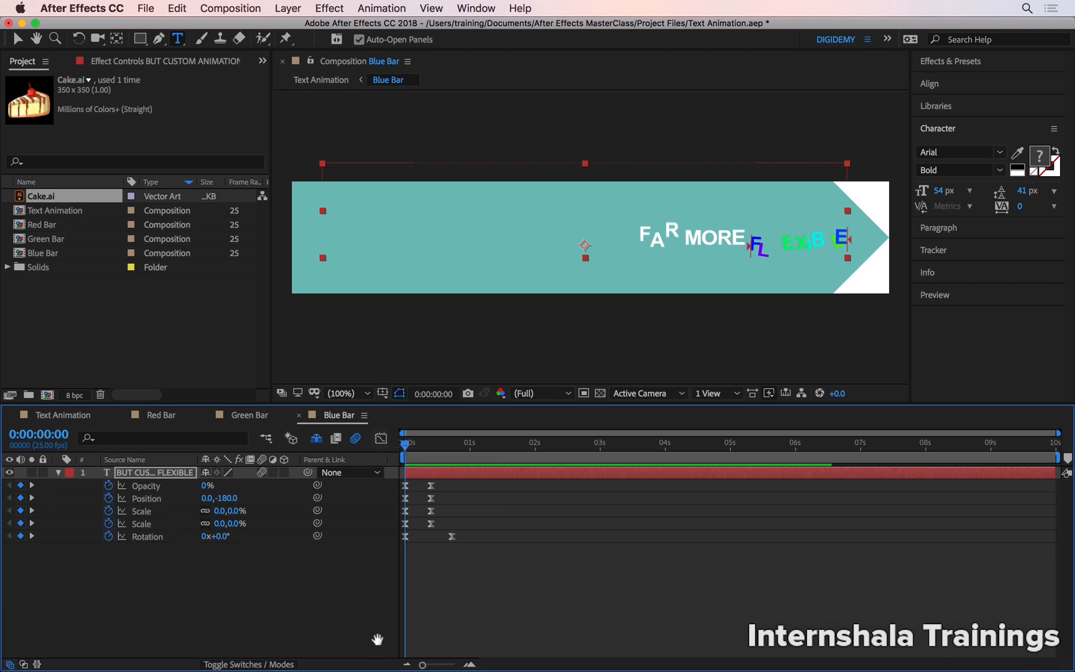
{"action": "key", "text": "space"}
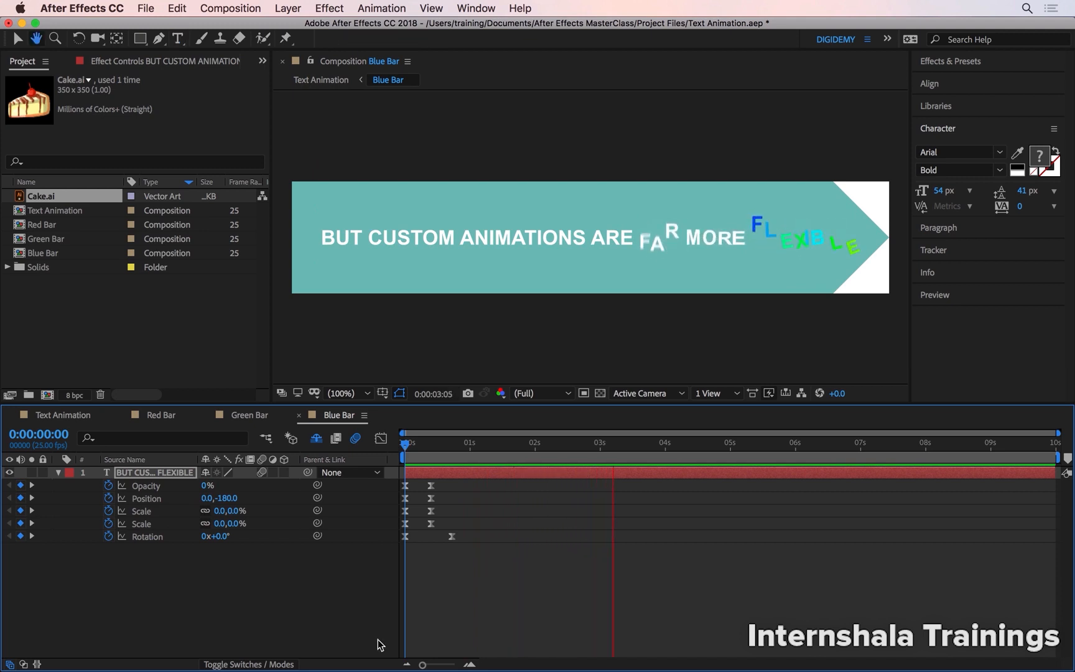
{"action": "key", "text": "space"}
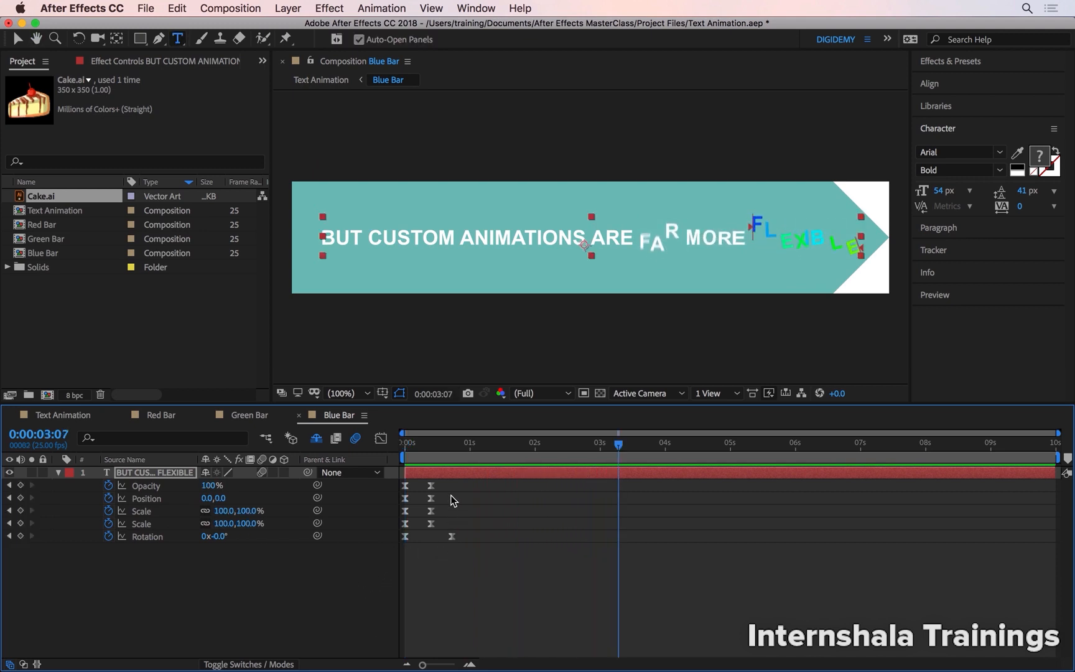
Stagger the Position, both Scale and Rotation keyframe pairs after Opacity so the words animate in sequence, and return to the start.
{"action": "left_click_drag", "start_coordinate": [444, 495], "coordinate": [401, 524]}
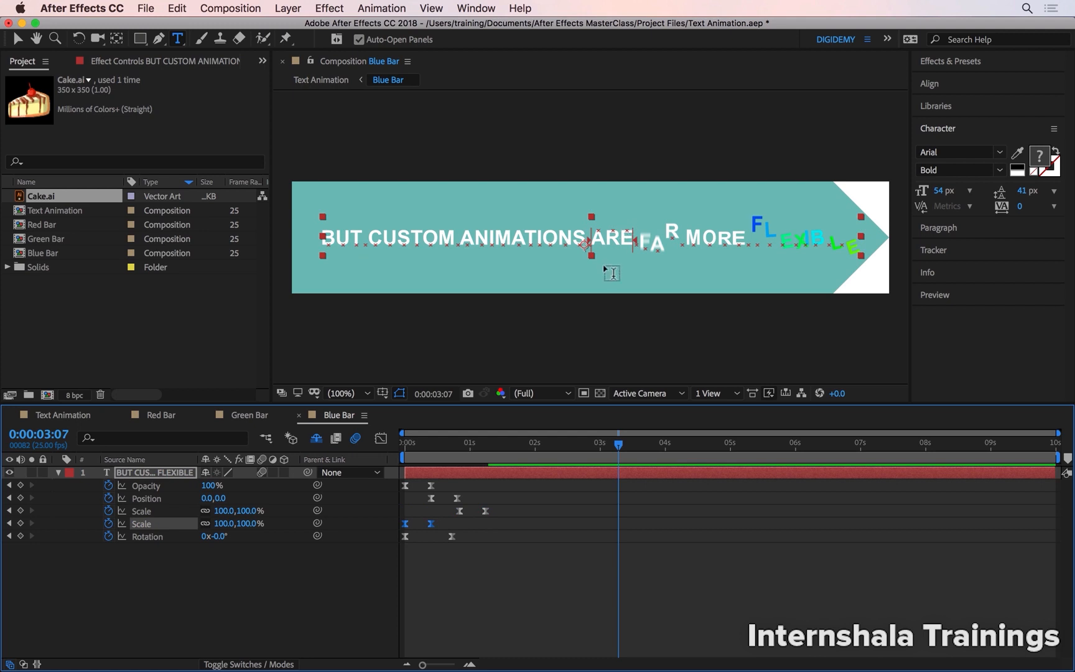
{"action": "left_click_drag", "start_coordinate": [434, 528], "coordinate": [486, 537]}
{"action": "left_click", "coordinate": [441, 444]}
{"action": "left_click", "coordinate": [398, 445]}
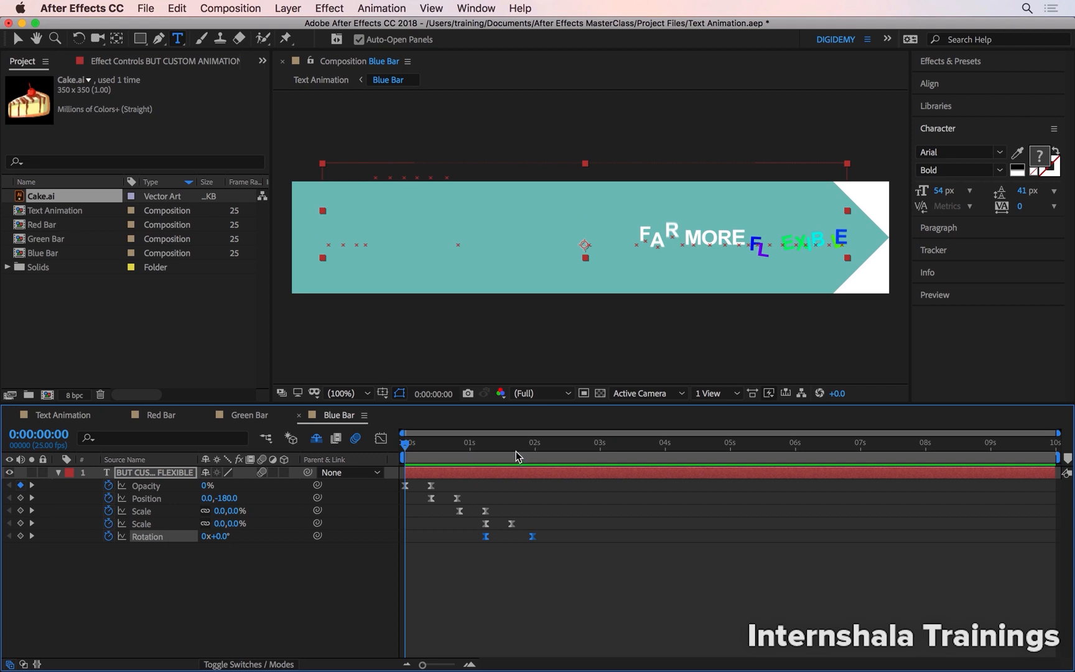
Scrub through the staggered word animation to just past two seconds, return to the start and deselect the layer.
{"action": "left_click", "coordinate": [536, 454]}
{"action": "left_click_drag", "start_coordinate": [536, 454], "coordinate": [538, 453]}
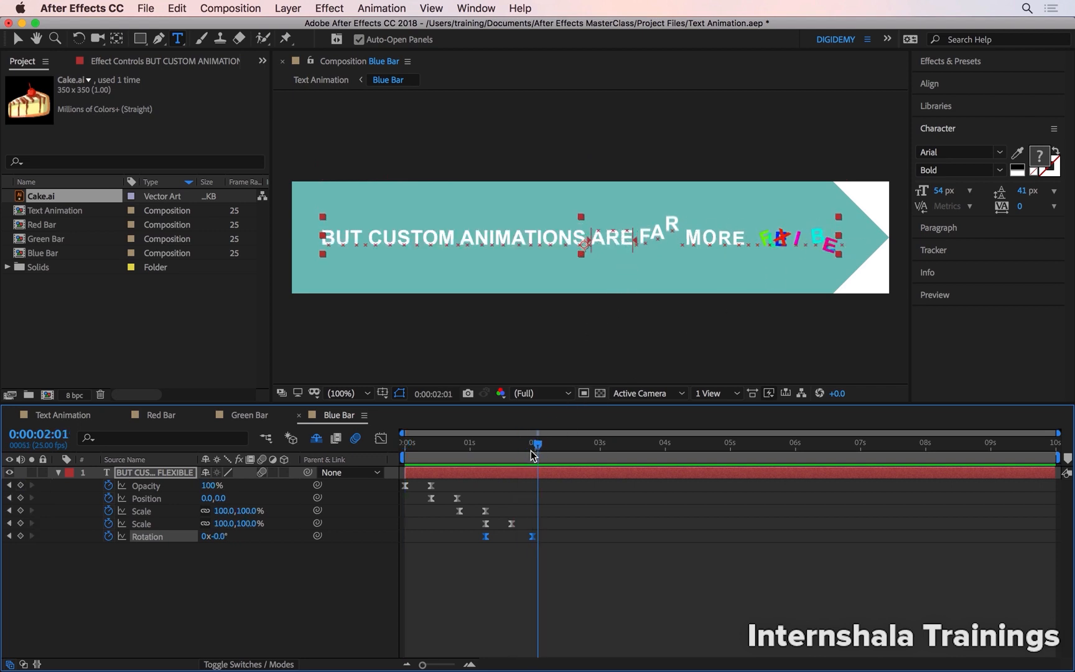
{"action": "left_click_drag", "start_coordinate": [535, 453], "coordinate": [375, 443]}
{"action": "left_click", "coordinate": [409, 555]}
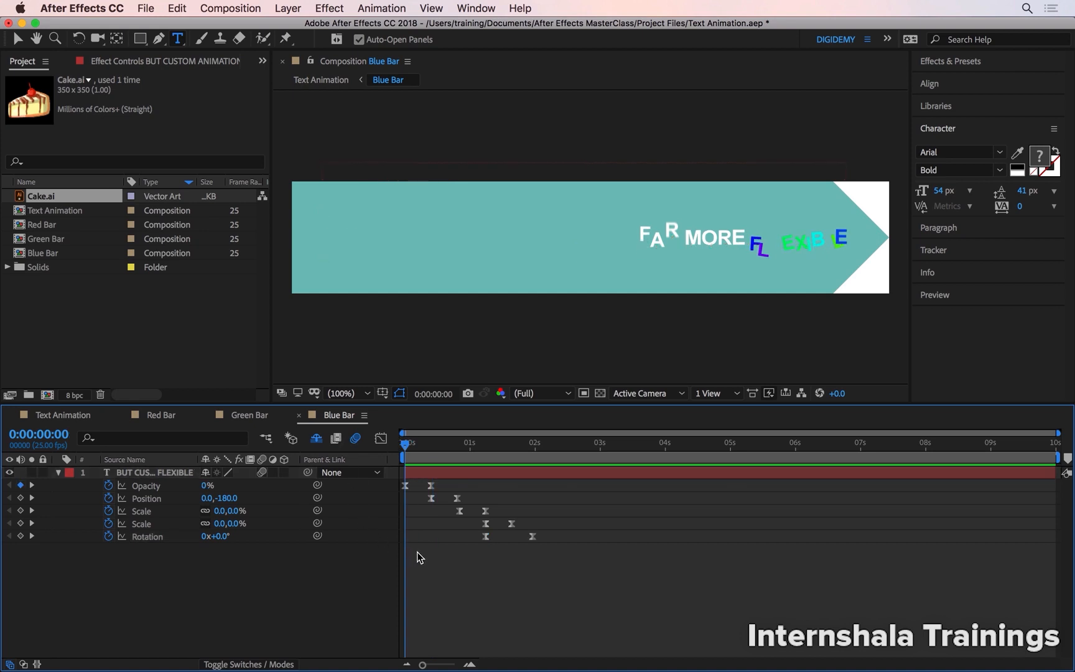
Reveal all of the text layer's animators and collapse the BUT, CUSTOM, ANIMATIONS and ARE animators to their names.
{"action": "left_click", "coordinate": [59, 472]}
{"action": "left_click", "coordinate": [59, 473]}
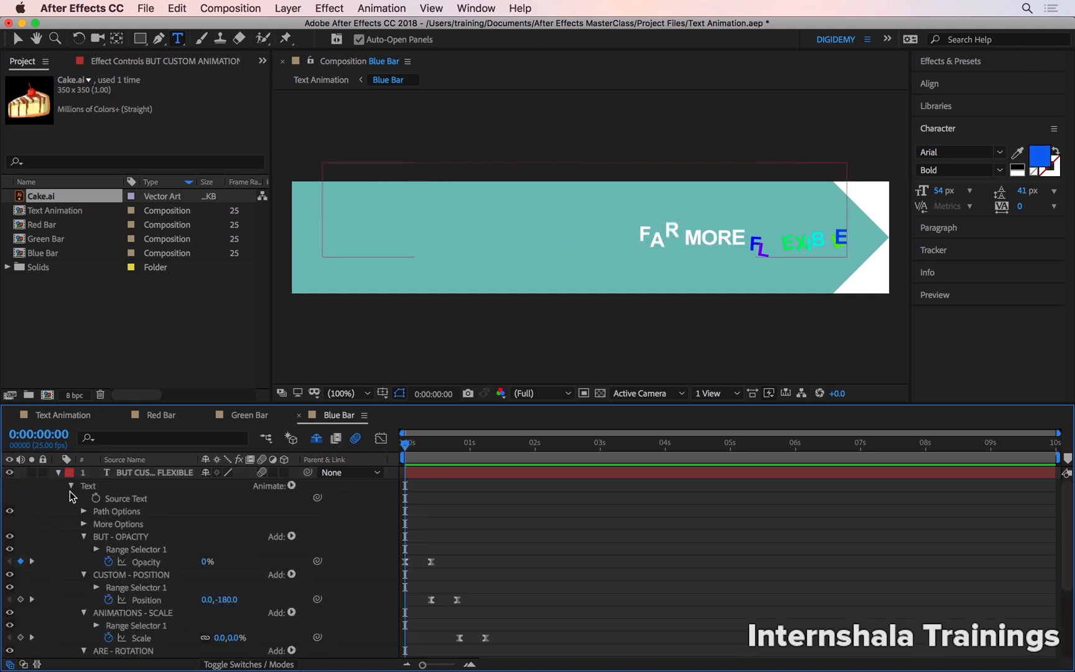
{"action": "left_click", "coordinate": [84, 536]}
{"action": "left_click", "coordinate": [84, 548]}
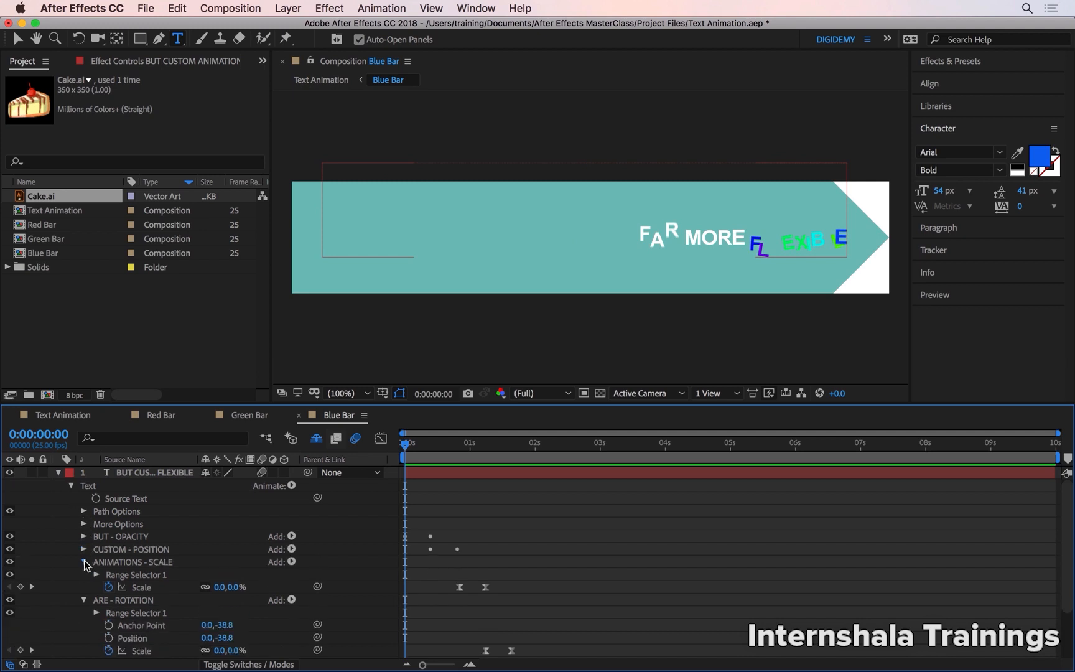
{"action": "left_click", "coordinate": [84, 562]}
{"action": "left_click", "coordinate": [84, 574]}
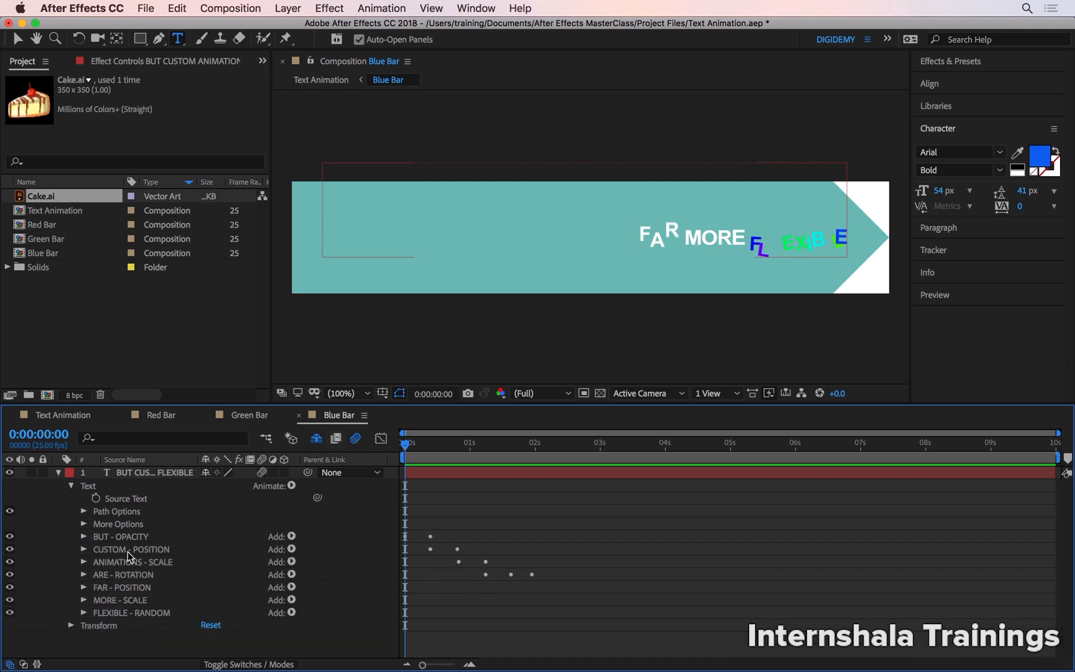
{"action": "left_click", "coordinate": [253, 510]}
{"action": "left_click", "coordinate": [239, 528]}
Add a new Opacity text animator to the layer and rename it OPACITY.
{"action": "left_click", "coordinate": [284, 487]}
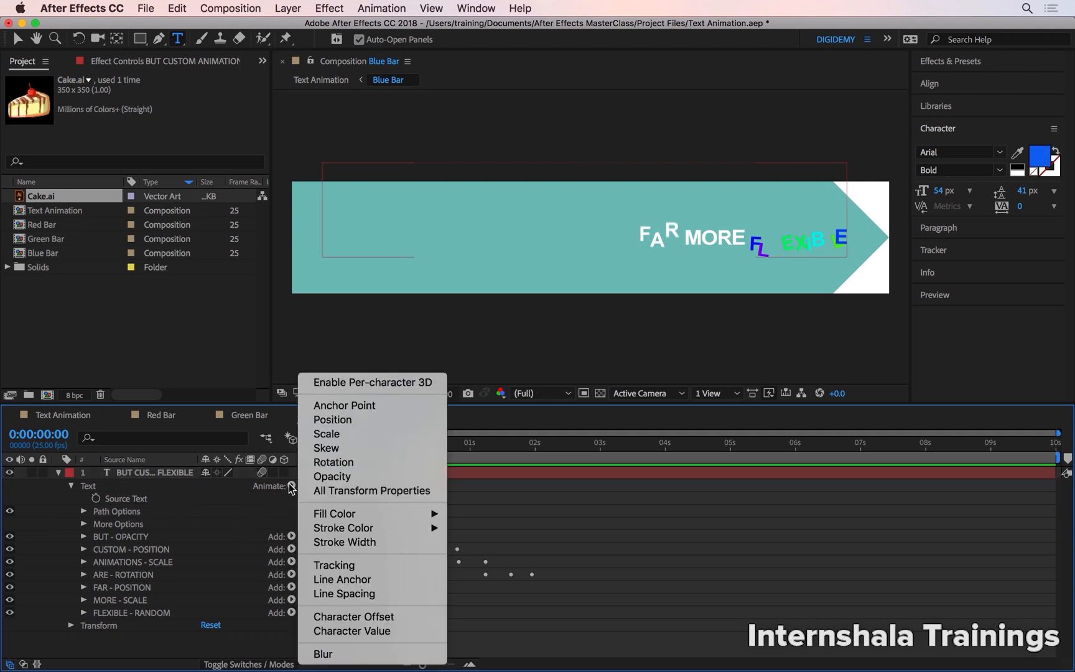
{"action": "left_click", "coordinate": [325, 475]}
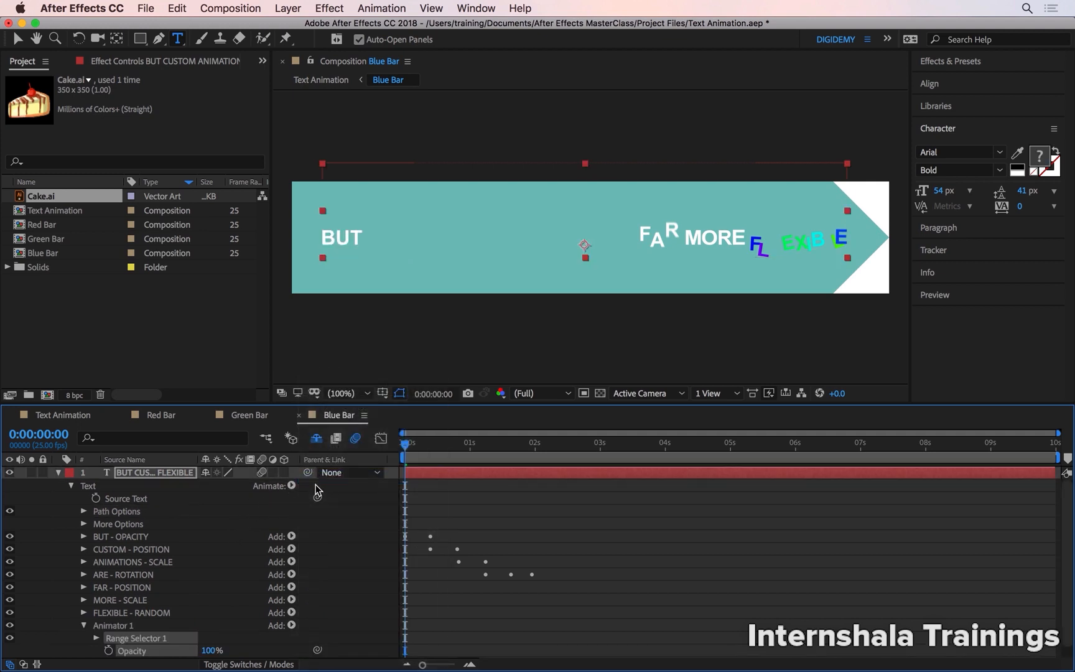
{"action": "left_click", "coordinate": [159, 624]}
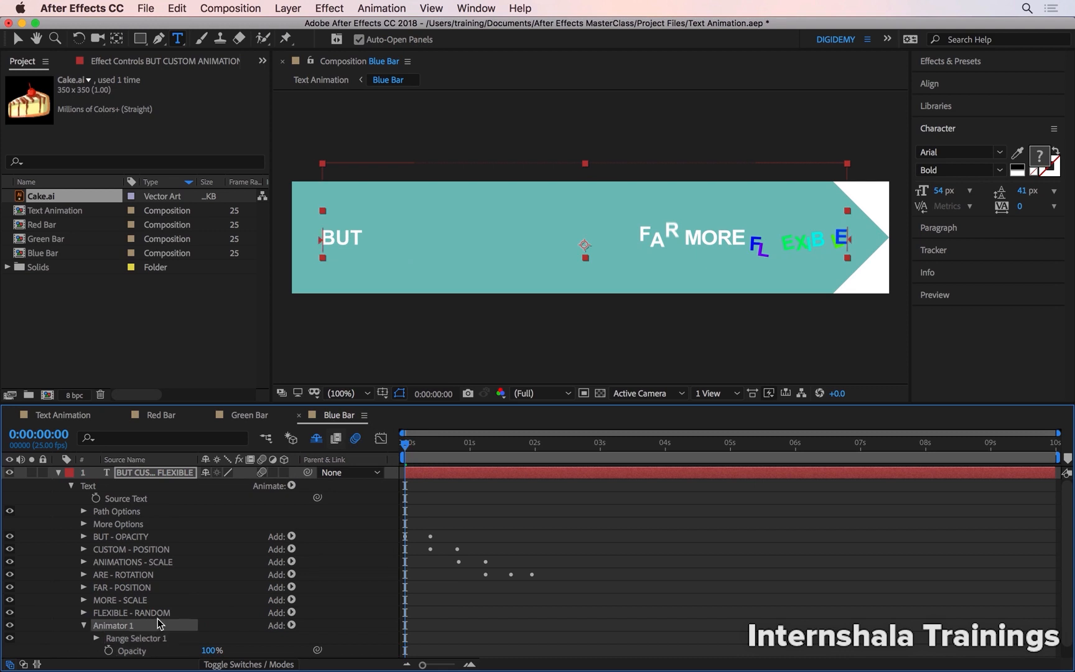
{"action": "key", "text": "Return"}
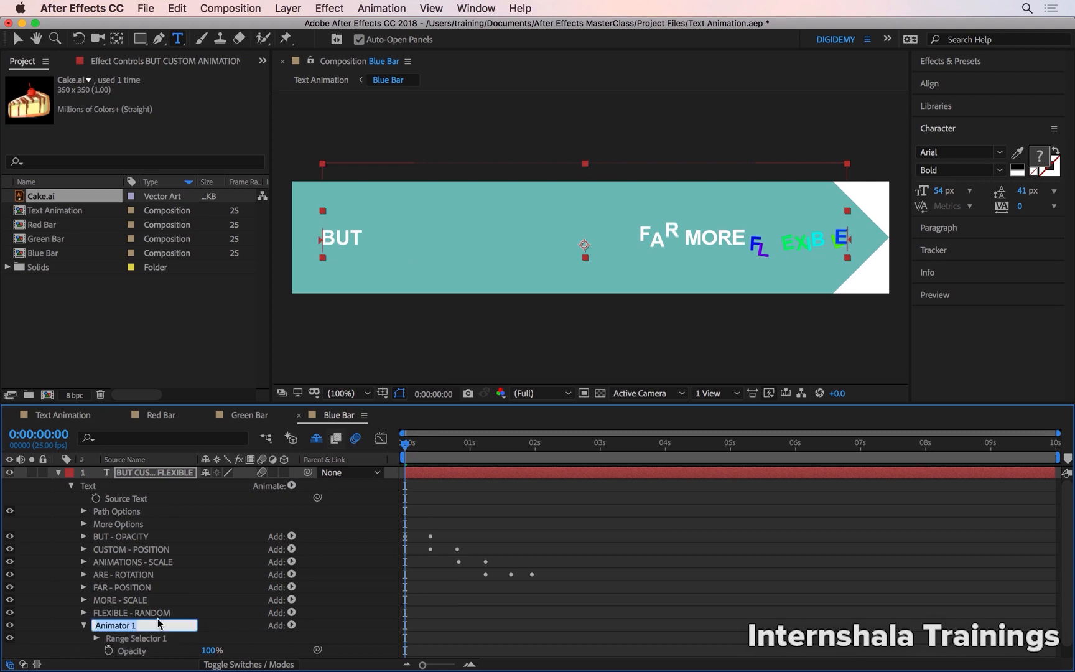
{"action": "type", "text": "OPACITY"}
{"action": "key", "text": "Return"}
Start the OPACITY animator's range just before FAR so it covers FAR MORE FLEXIBLE, and set its Opacity to 0%.
{"action": "left_click", "coordinate": [150, 638]}
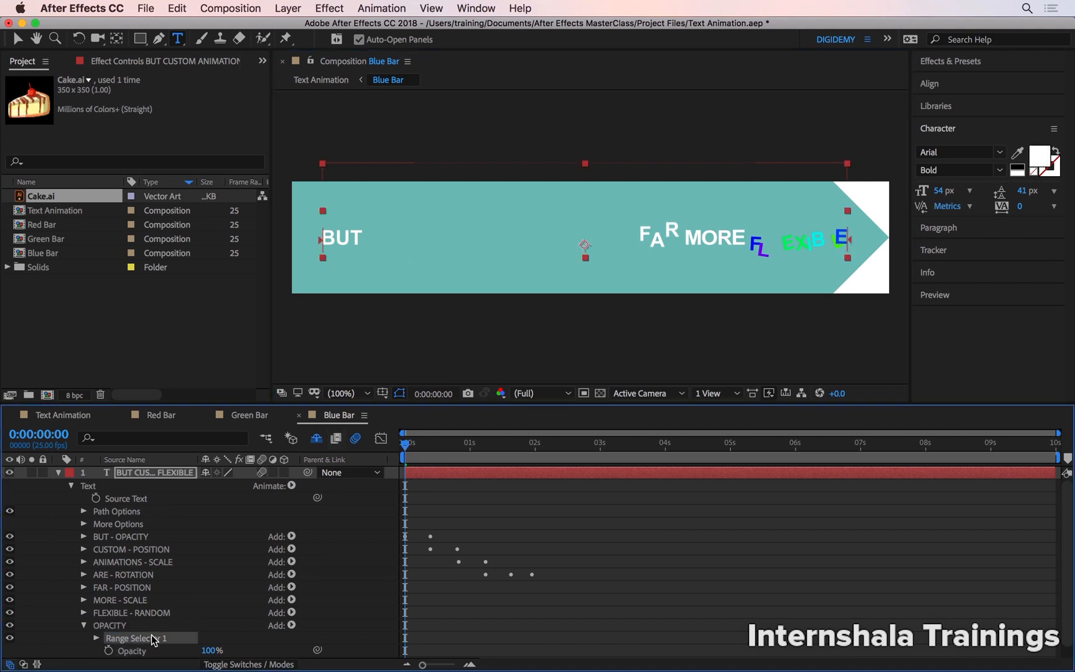
{"action": "left_click_drag", "start_coordinate": [319, 242], "coordinate": [639, 246]}
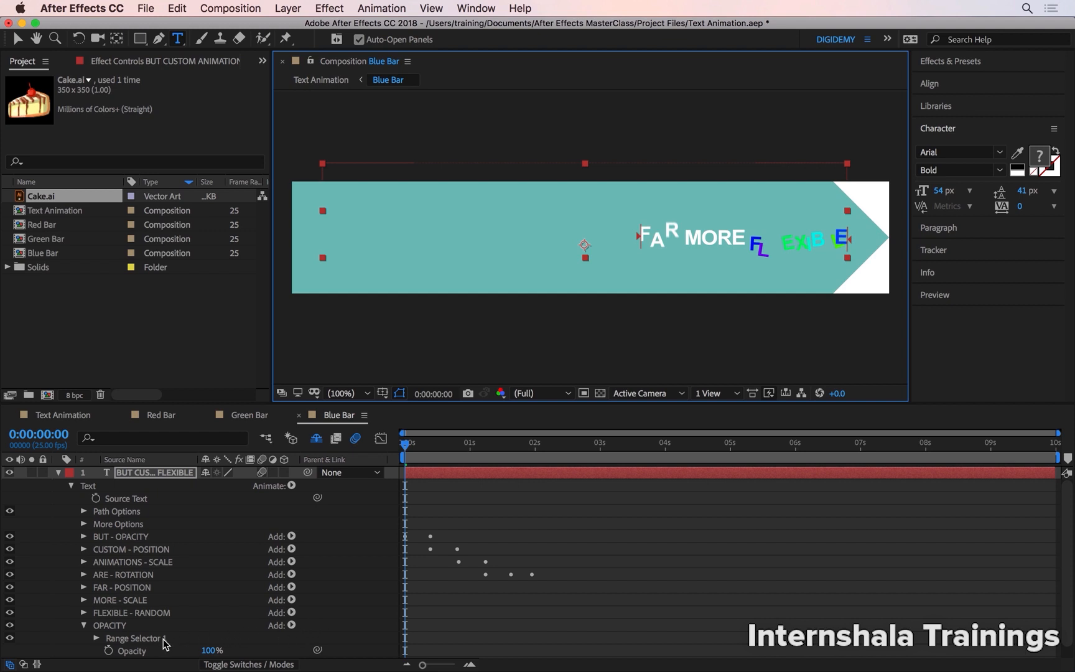
{"action": "left_click", "coordinate": [210, 650]}
{"action": "type", "text": "52"}
{"action": "key", "text": "Return"}
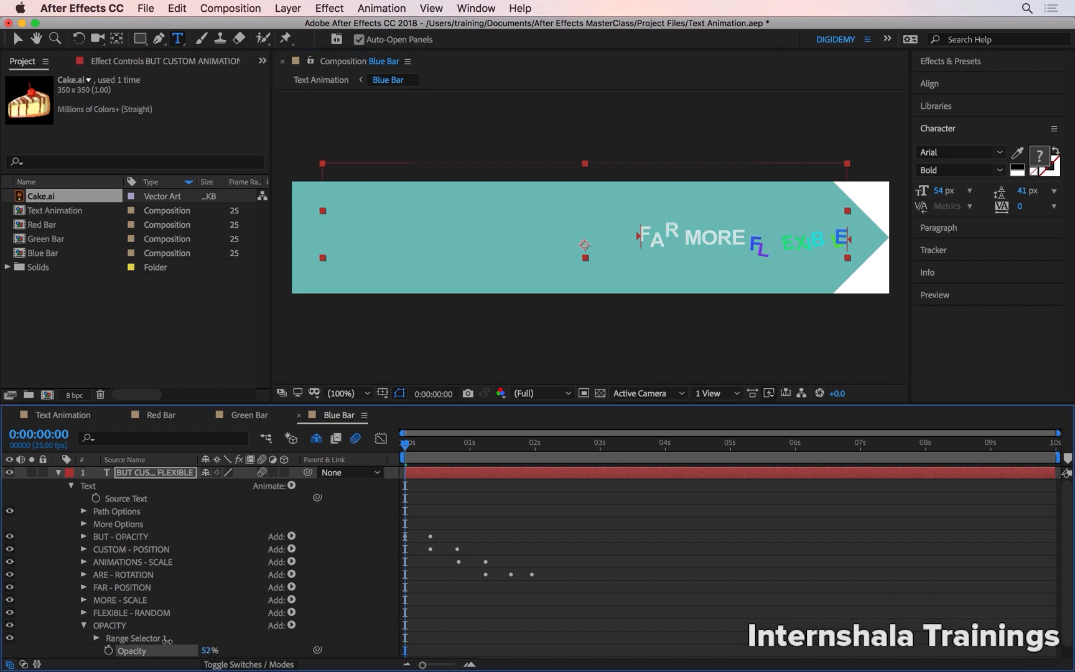
{"action": "left_click_drag", "start_coordinate": [167, 640], "coordinate": [113, 639]}
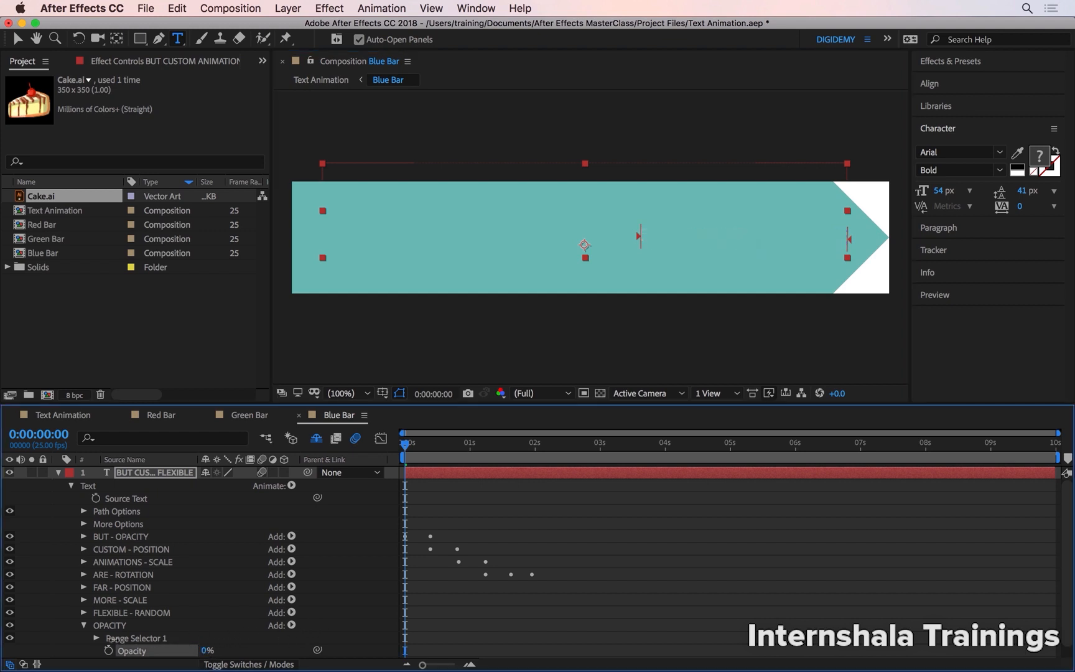
Keyframe the OPACITY animator's Opacity from 0% at 0:00:01:13 to 100% at 0:00:02:05, with Easy Ease on both keyframes.
{"action": "left_click", "coordinate": [421, 443]}
{"action": "left_click_drag", "start_coordinate": [431, 446], "coordinate": [503, 477]}
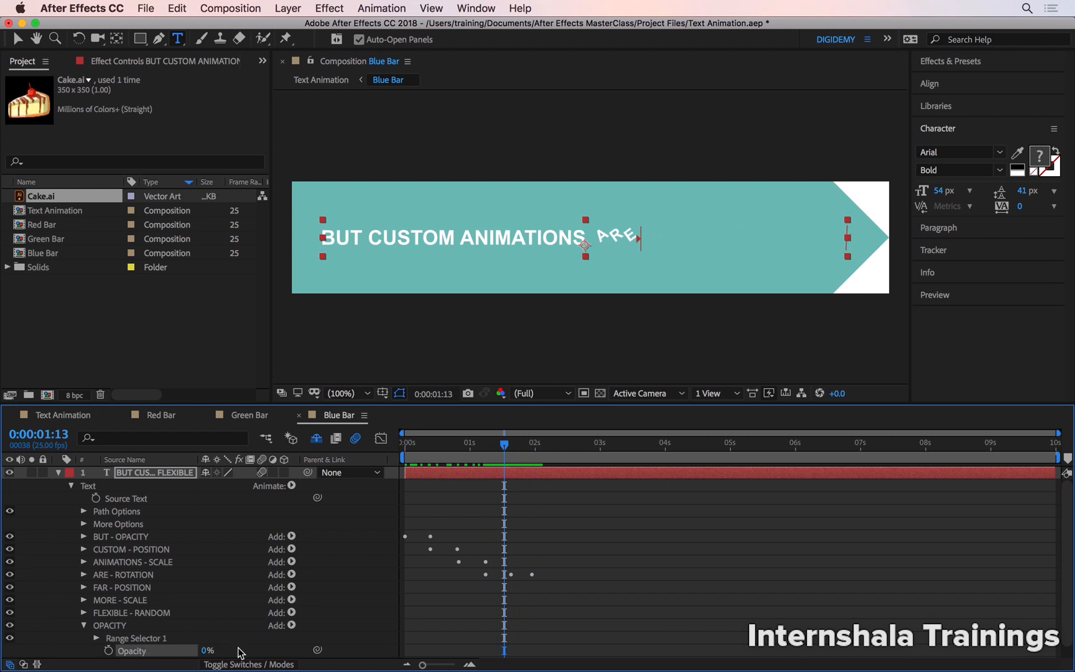
{"action": "left_click", "coordinate": [109, 650]}
{"action": "left_click_drag", "start_coordinate": [505, 445], "coordinate": [549, 459]}
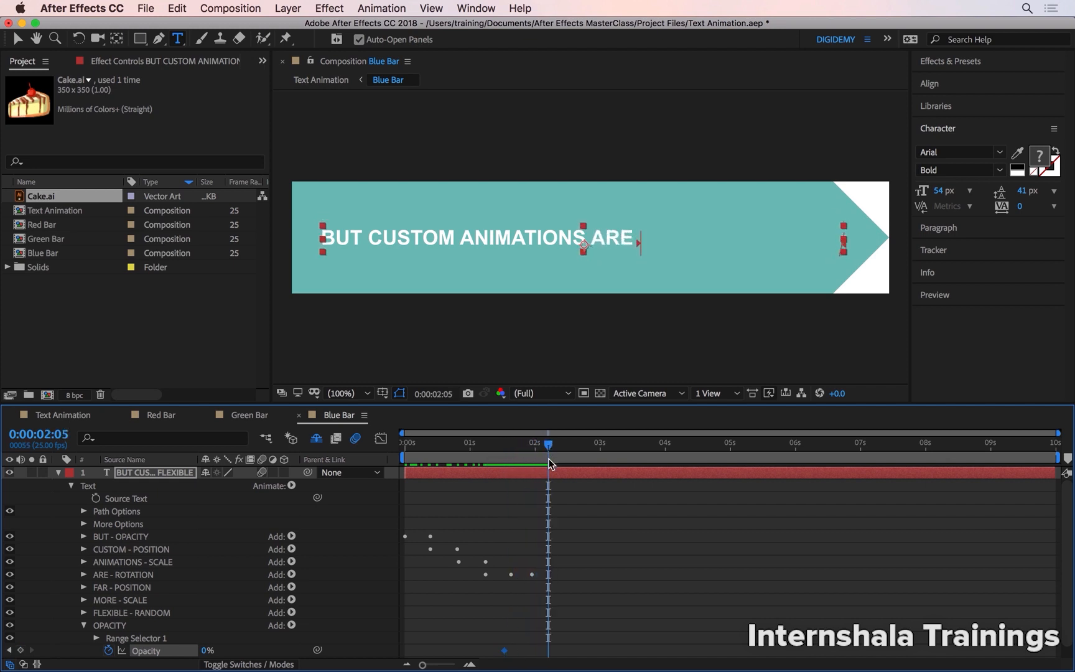
{"action": "left_click_drag", "start_coordinate": [206, 650], "coordinate": [289, 630]}
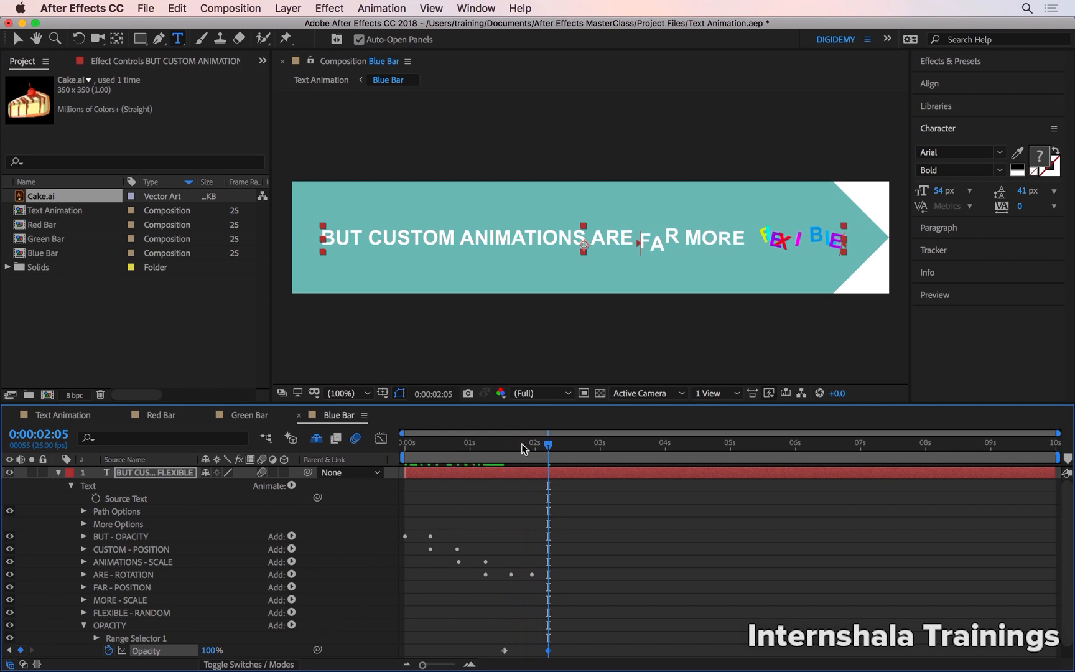
{"action": "scroll", "coordinate": [560, 628], "scroll_direction": "down", "scroll_amount": 1}
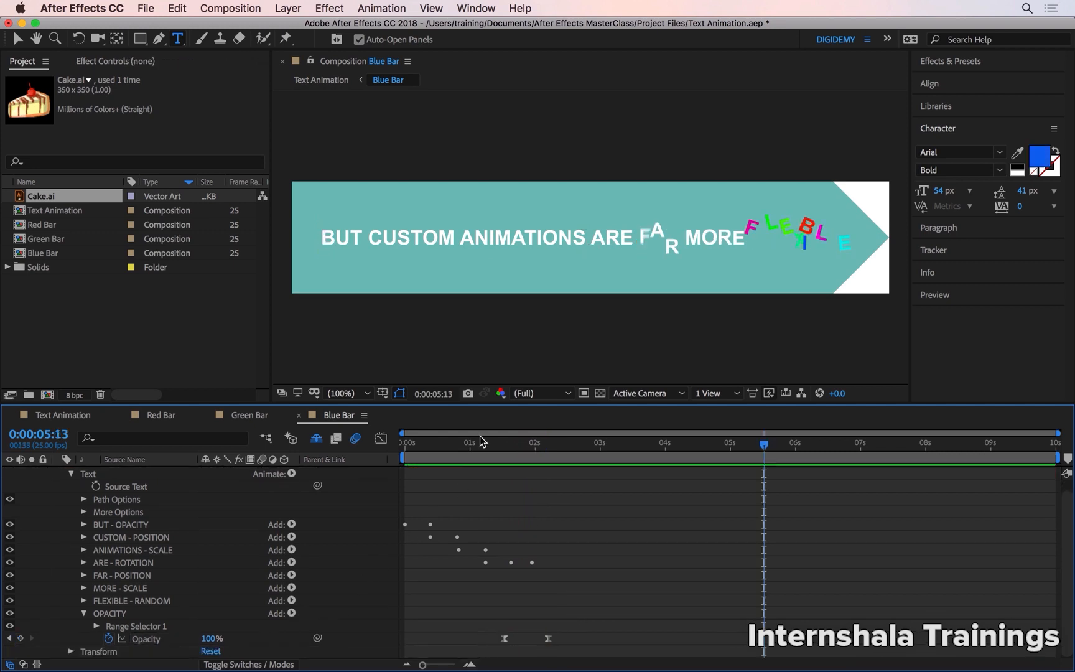
Review the Red Bar, Green Bar and Blue Bar compositions, scrubbing through the Red Bar and Blue Bar text animations.
{"action": "left_click", "coordinate": [166, 414]}
{"action": "left_click_drag", "start_coordinate": [439, 446], "coordinate": [535, 444]}
{"action": "left_click", "coordinate": [271, 414]}
{"action": "left_click", "coordinate": [335, 415]}
{"action": "left_click_drag", "start_coordinate": [437, 446], "coordinate": [563, 453]}
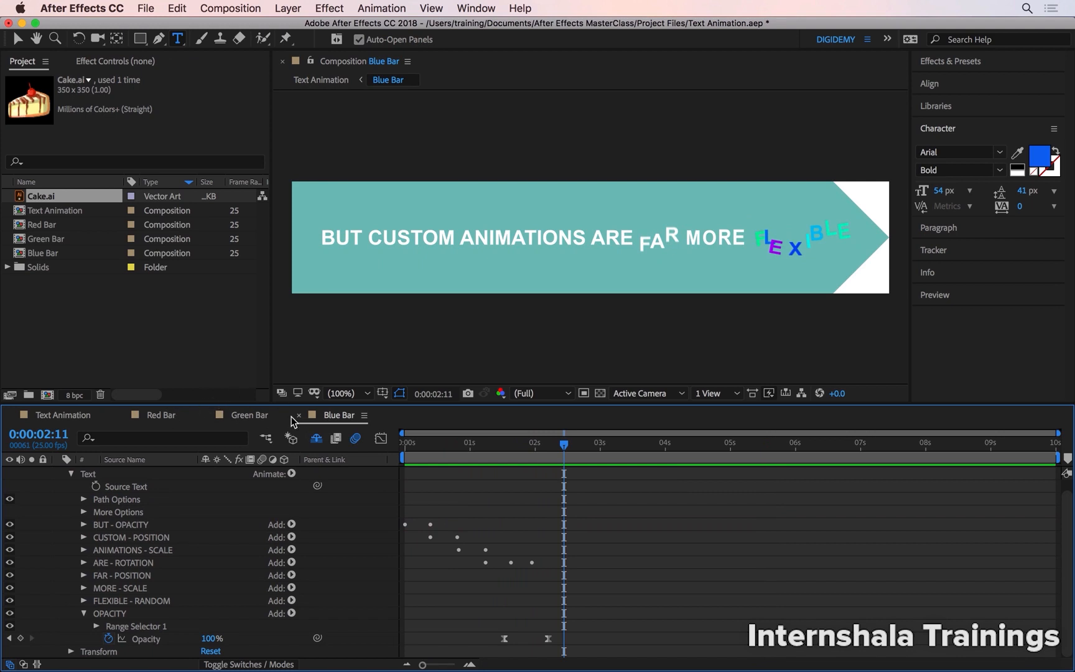
Preview the main Text Animation composition with all three bars from the start and stop playback.
{"action": "left_click", "coordinate": [67, 417]}
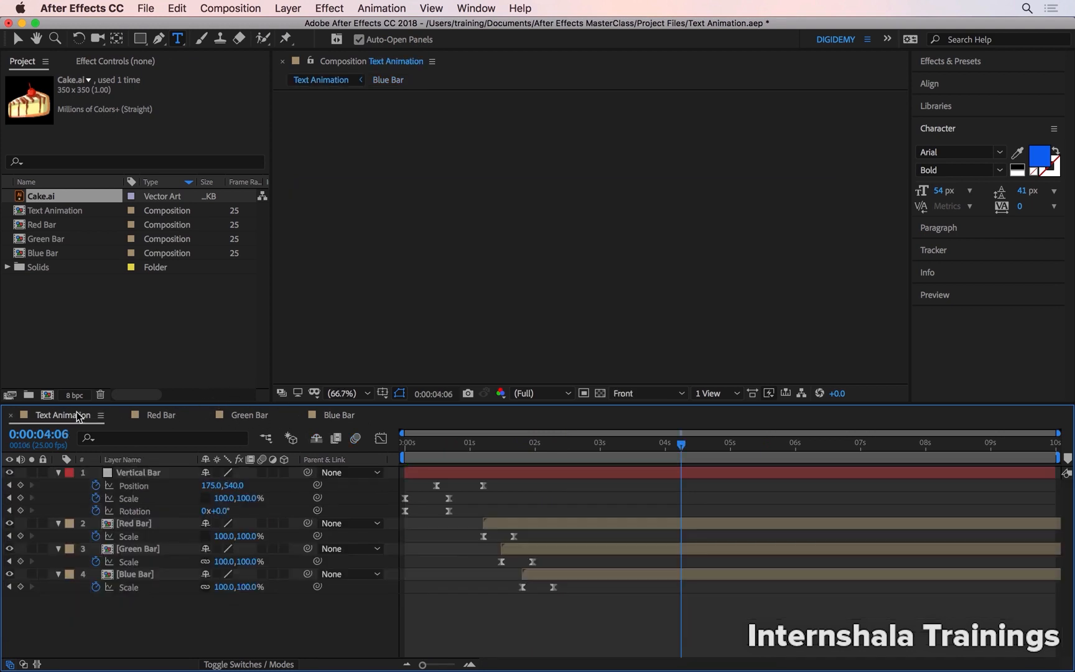
{"action": "left_click_drag", "start_coordinate": [435, 441], "coordinate": [370, 442]}
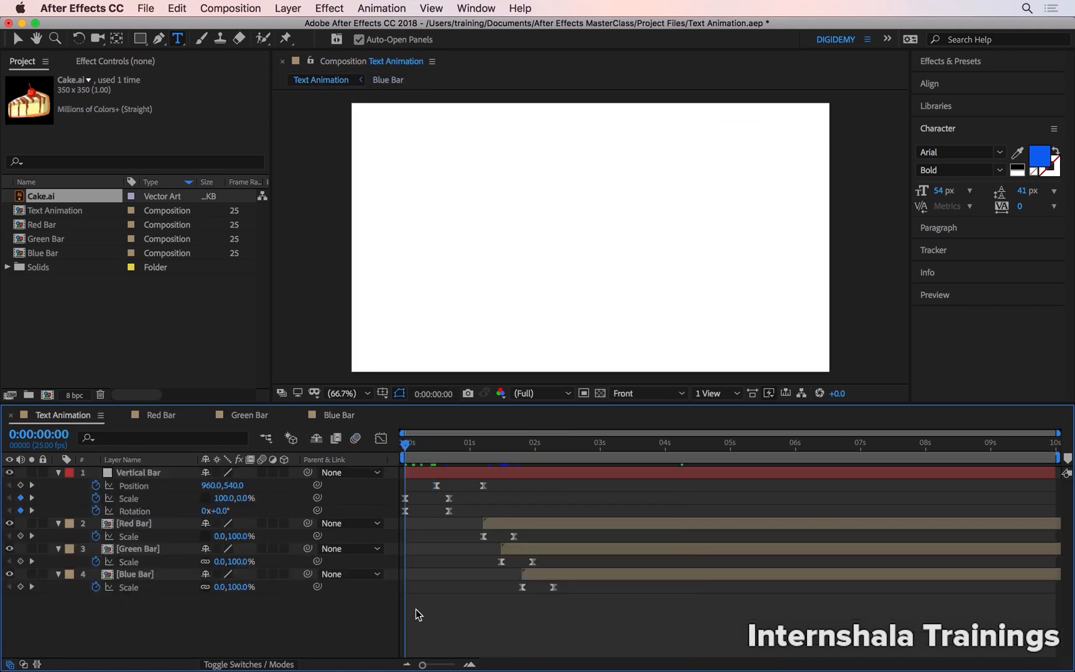
{"action": "key", "text": "space"}
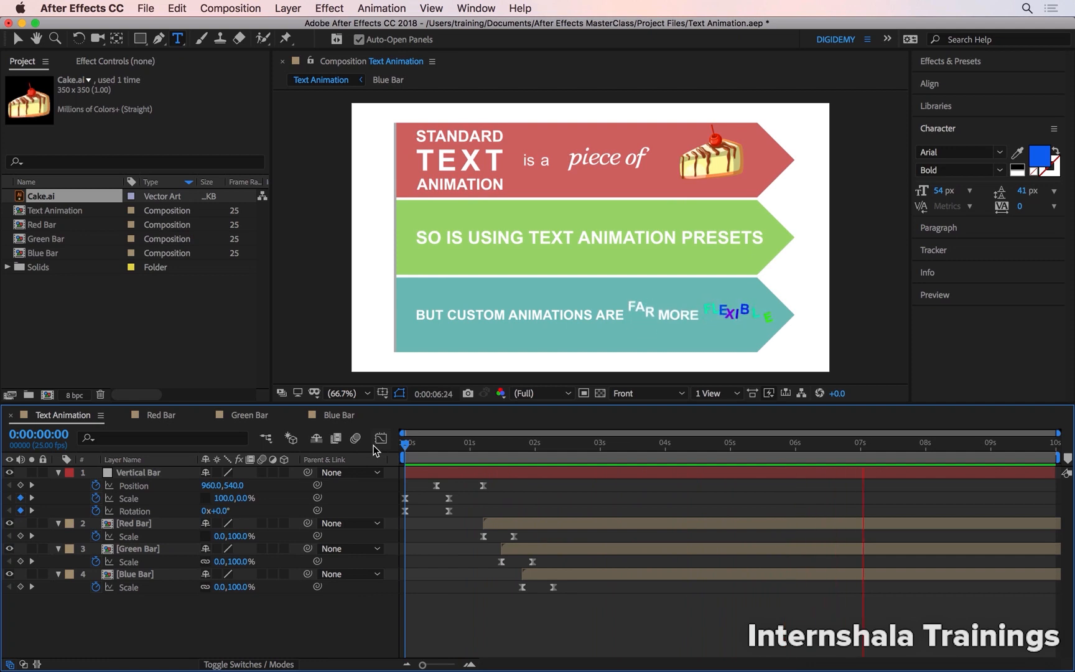
{"action": "key", "text": "space"}
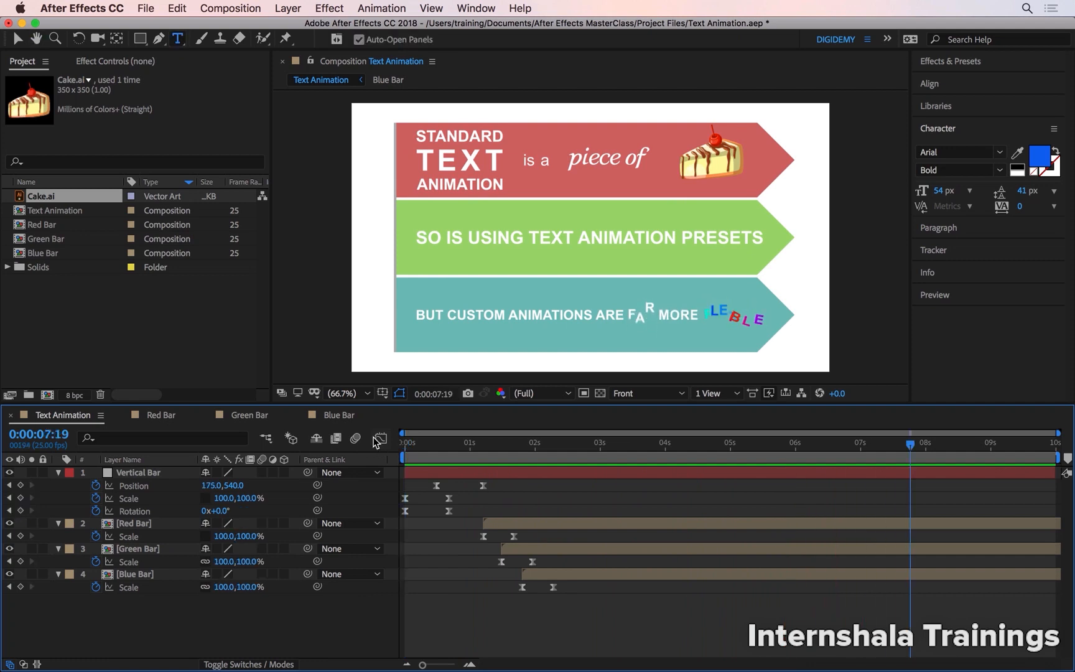